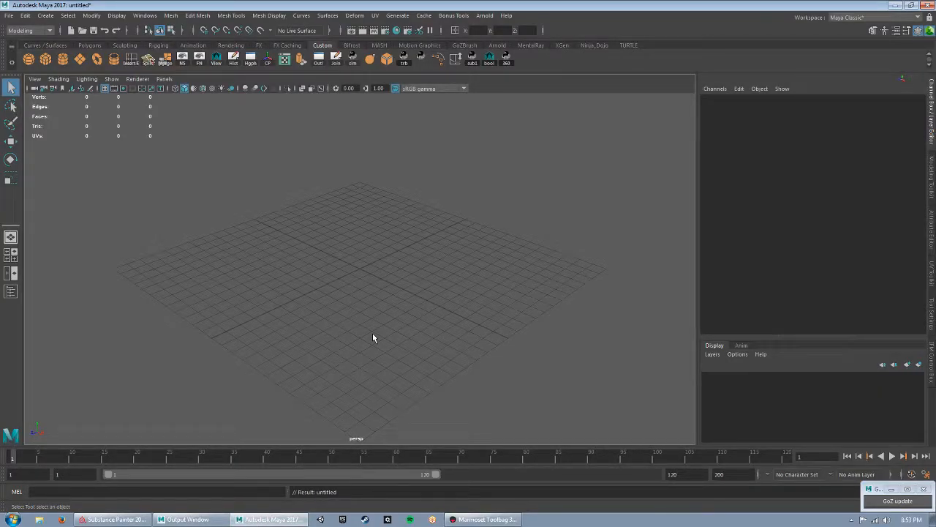
- Import OTUS_U135_high_exploded.fbx from the Meshes folder of ENV_CLASS_TEST on the Desktop
left_click(8, 16)
left_click(31, 123)
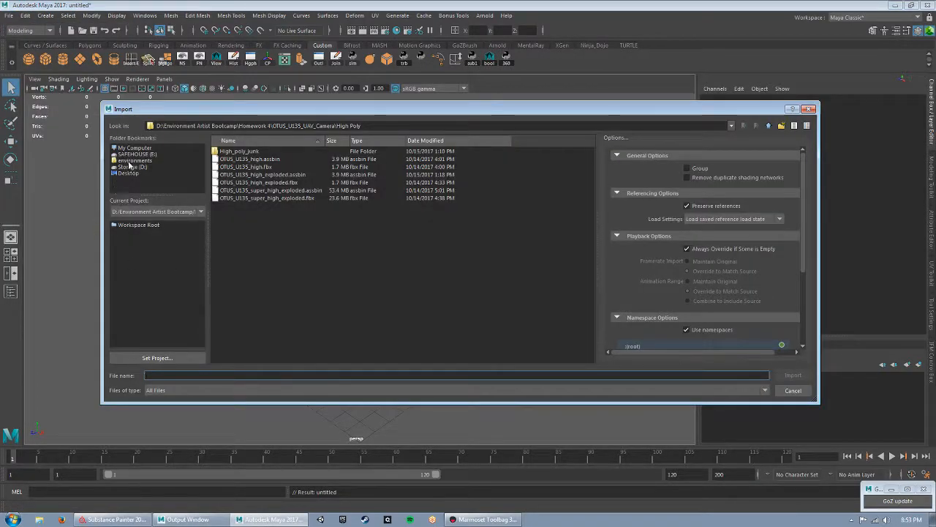
left_click(149, 173)
double_click(240, 151)
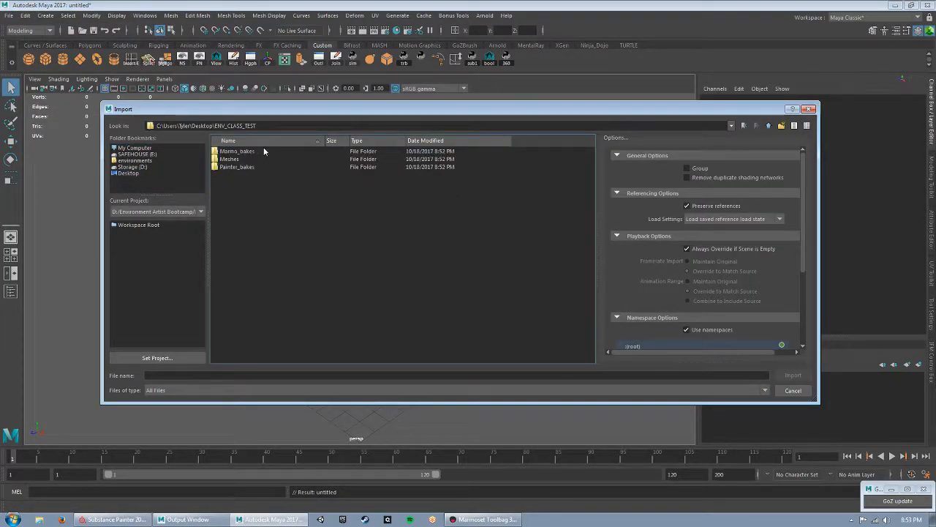
double_click(230, 158)
left_click(249, 151)
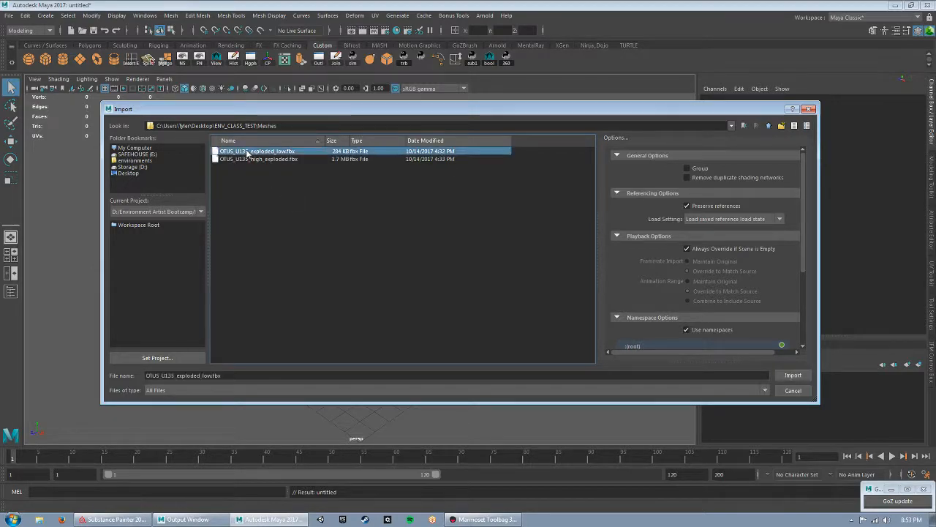
left_click(253, 158)
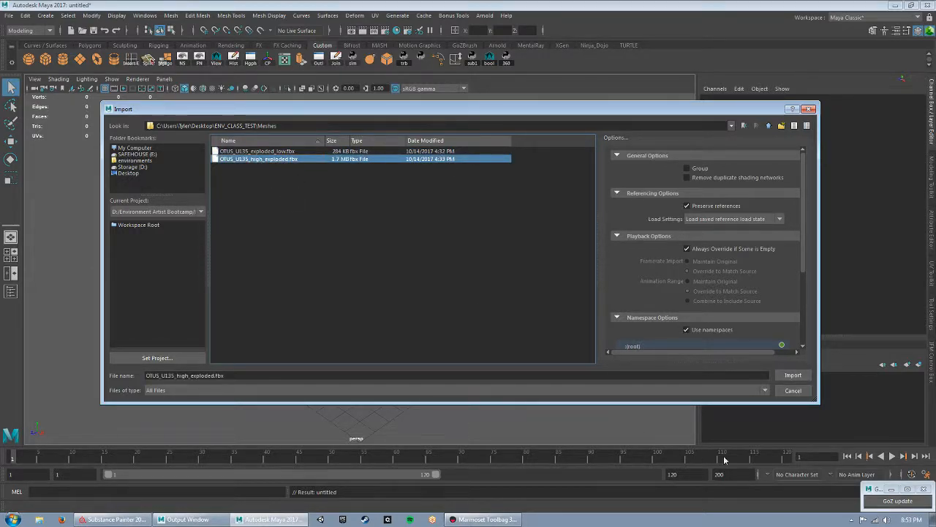
left_click(793, 375)
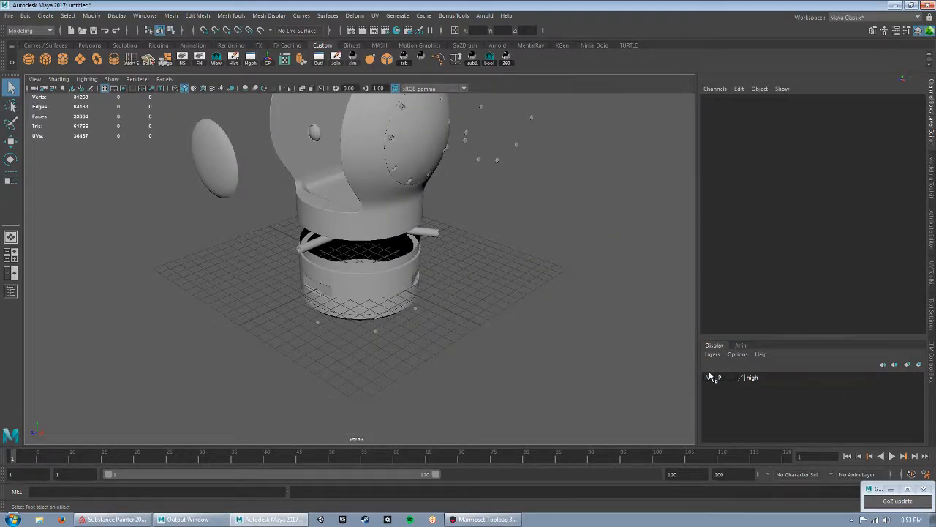
- Look over the imported high-poly camera model and hide the high display layer
left_click(709, 377)
left_click(707, 377)
left_click_drag(561, 263, 466, 291, "alt")
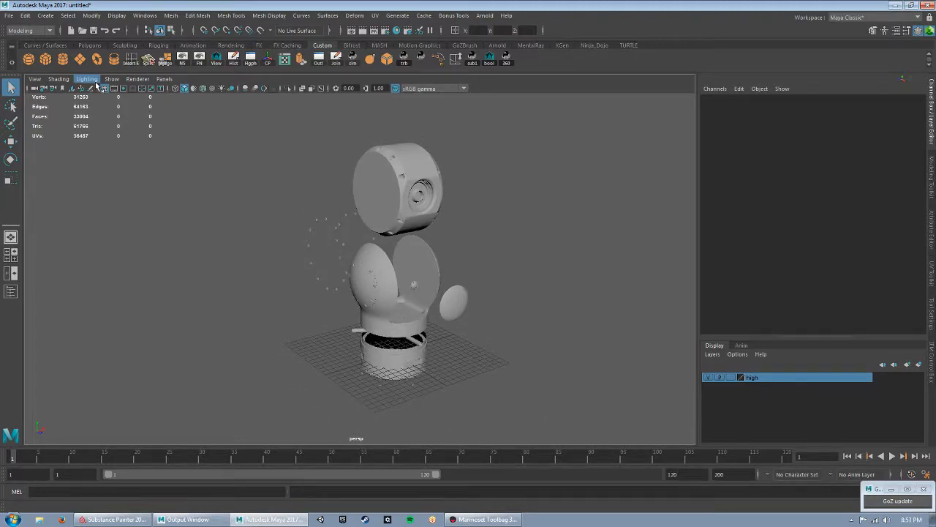
left_click(712, 377)
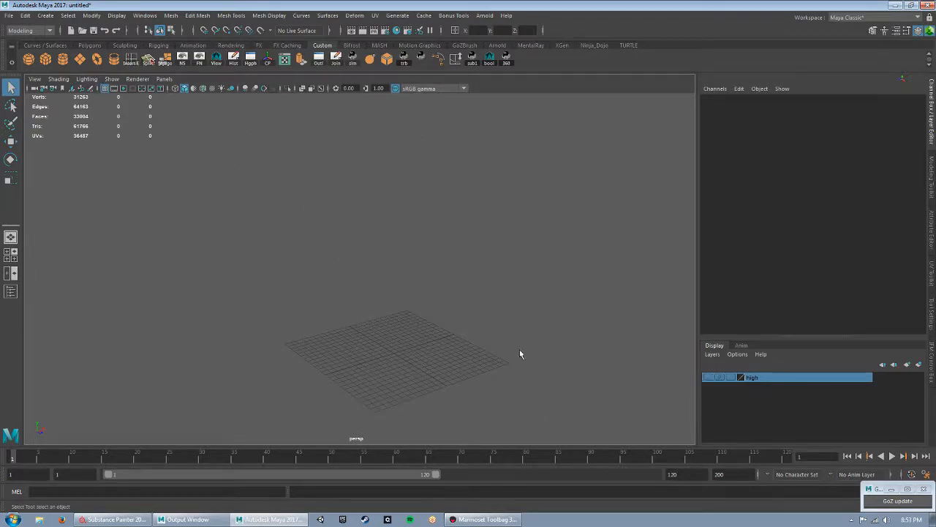
- Import OTUS_U135_exploded_low.fbx from the same Meshes folder into the scene
left_click(9, 17)
left_click(29, 123)
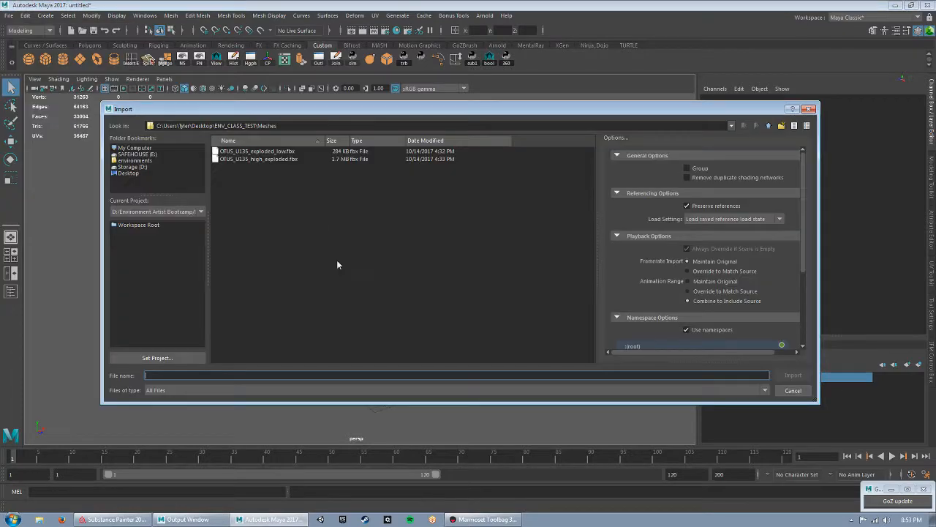
left_click(282, 151)
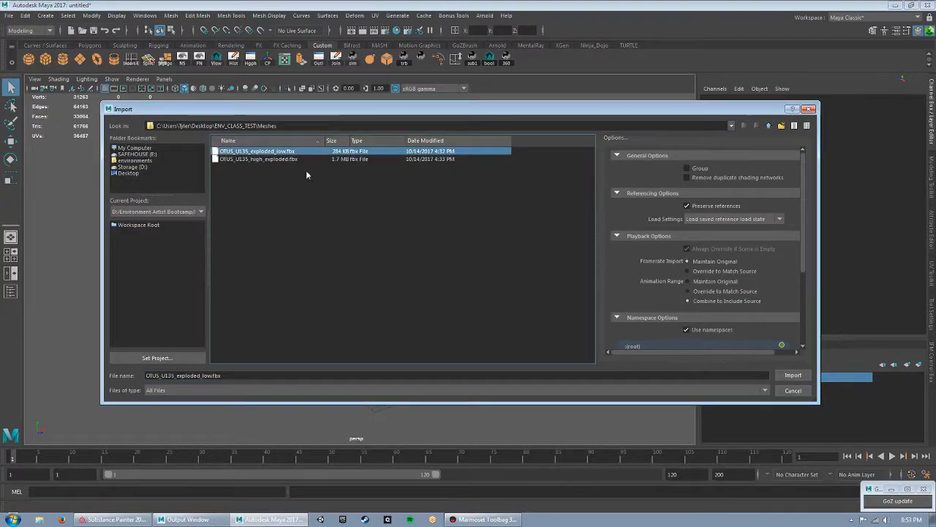
left_click(793, 374)
- Examine the exploded low-poly camera model from several sides, including its housing, base, lens and screws
left_click_drag(533, 307, 432, 342, "alt")
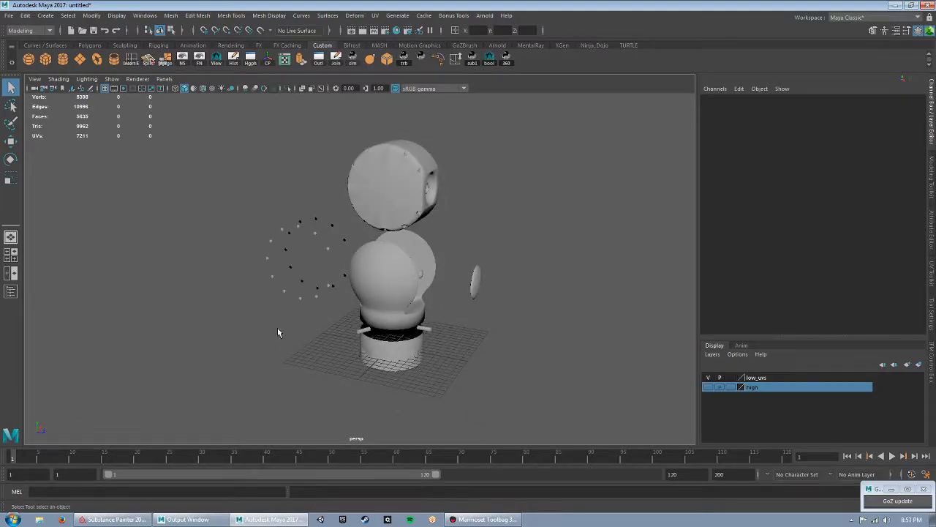
left_click_drag(428, 302, 435, 317, "alt")
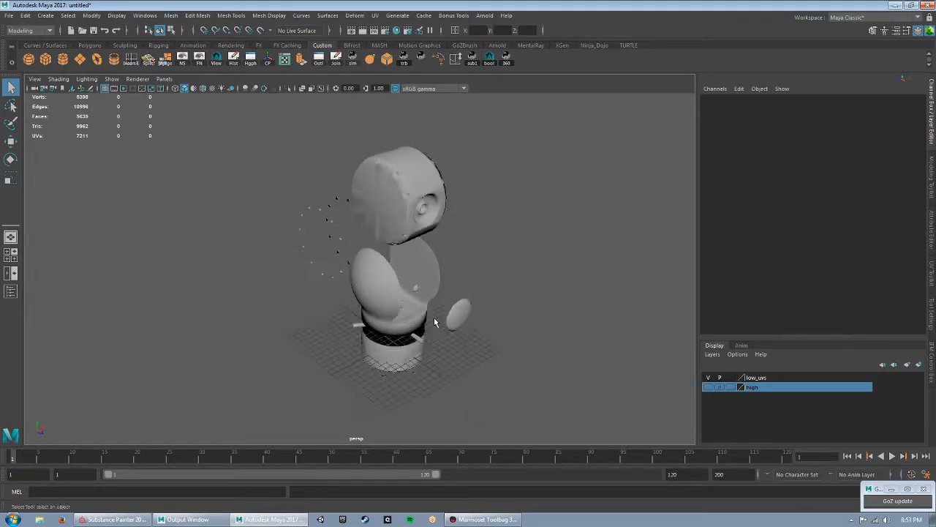
right_click_drag(434, 317, 480, 303, "alt")
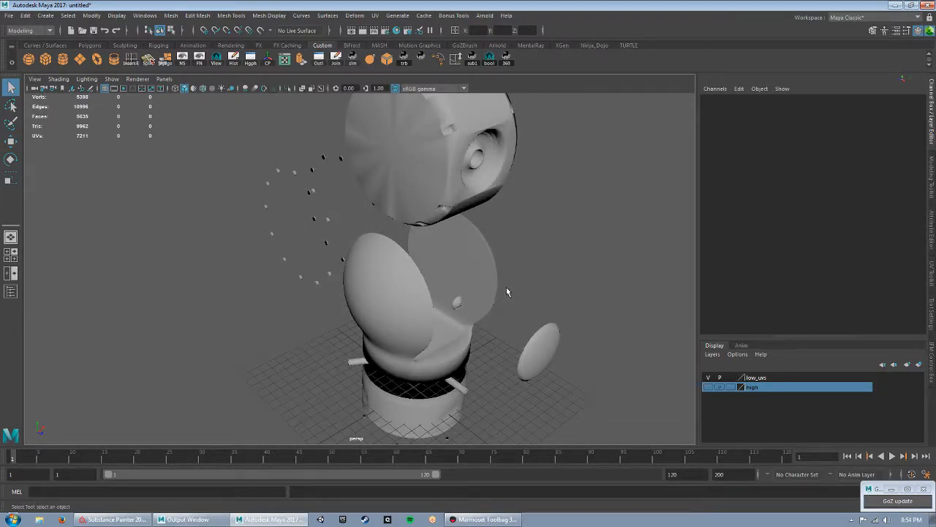
left_click_drag(508, 258, 522, 222, "alt")
right_click_drag(523, 222, 498, 236, "alt")
middle_click_drag(498, 236, 500, 333, "alt")
left_click_drag(501, 333, 425, 285, "alt")
left_click_drag(437, 226, 329, 224, "alt")
left_click_drag(470, 346, 583, 319, "alt")
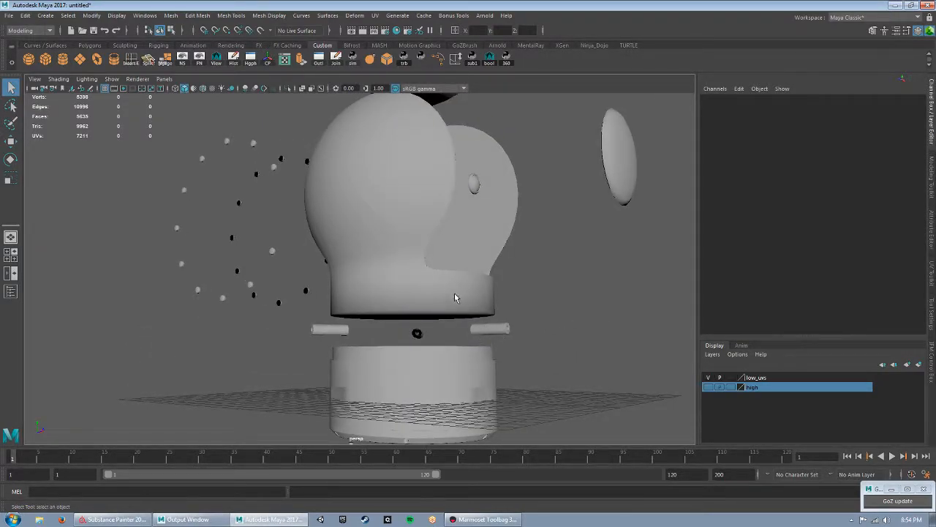
left_click_drag(503, 329, 483, 300, "alt")
left_click_drag(576, 218, 572, 382, "alt")
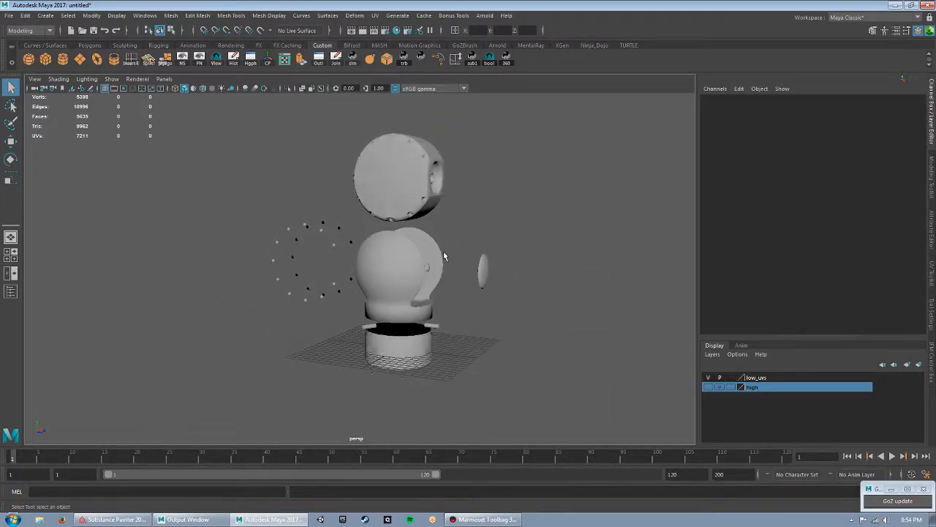
- Show the high layer, select all high- and low-poly meshes, and set a key for their exploded pose at frame 10
left_click_drag(583, 412, 291, 137)
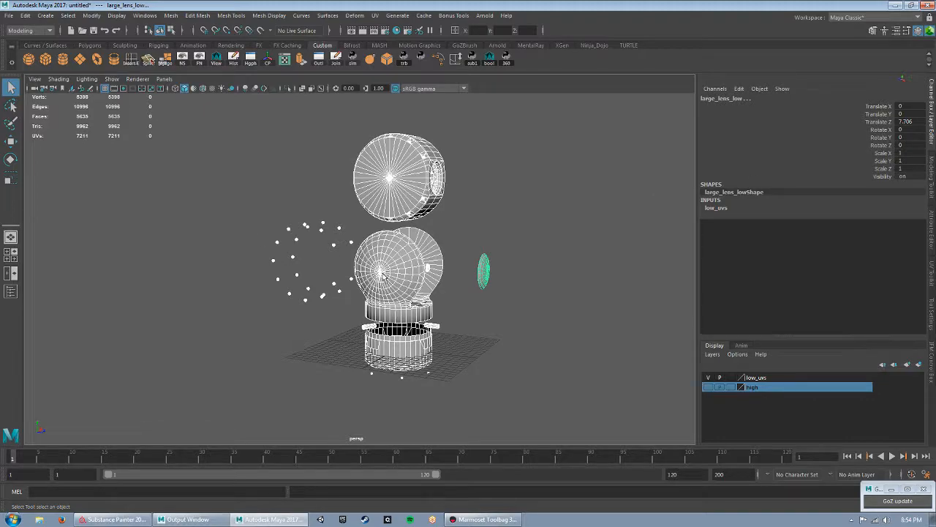
left_click(72, 454)
left_click(708, 387)
left_click(554, 408)
left_click_drag(554, 407, 164, 139)
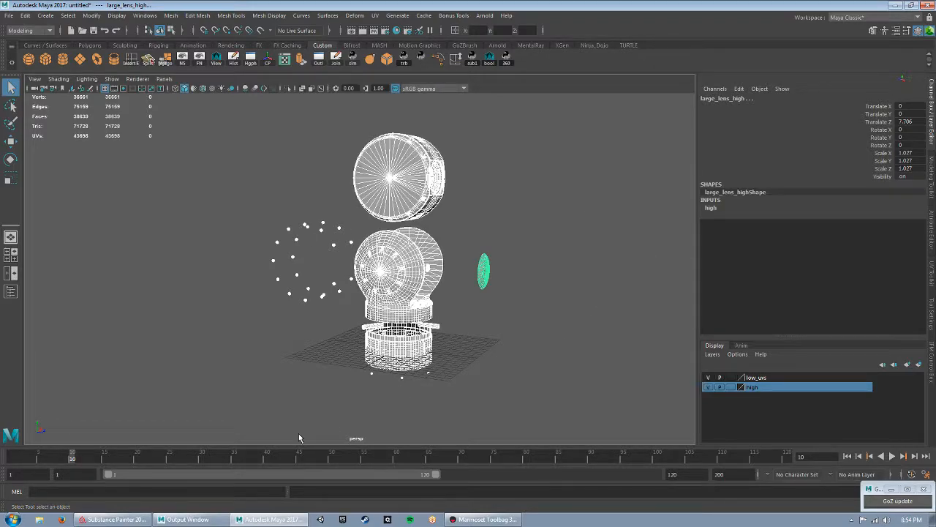
key("s")
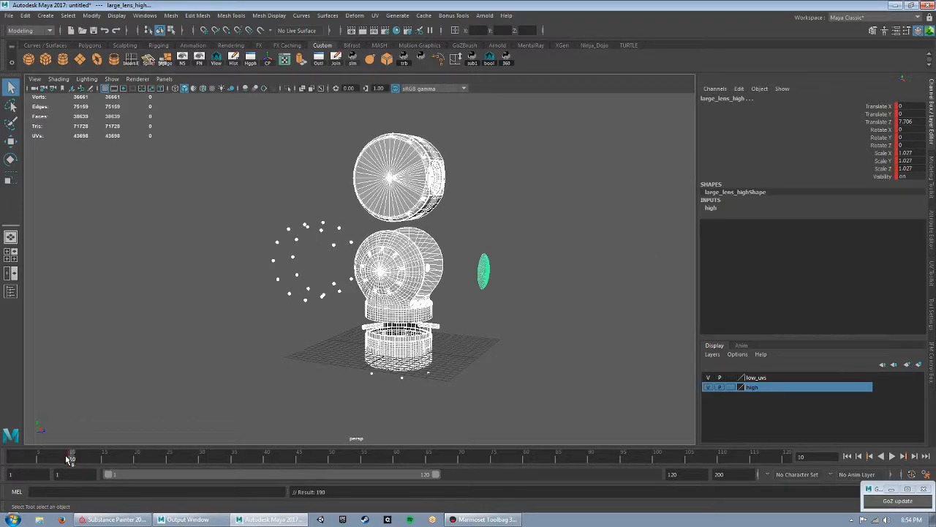
- At frame 1, set the translate and rotate values of all selected meshes to 0
left_click_drag(72, 459, 20, 452)
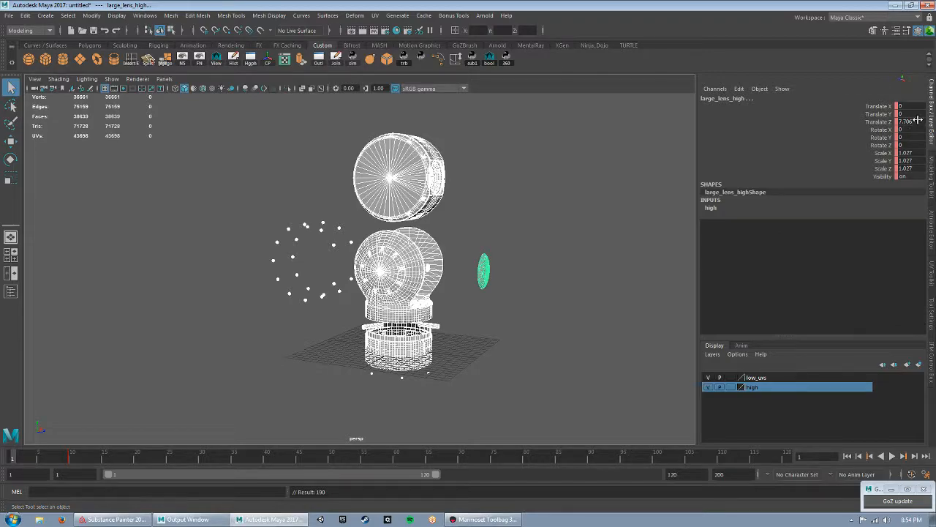
left_click_drag(914, 108, 925, 148)
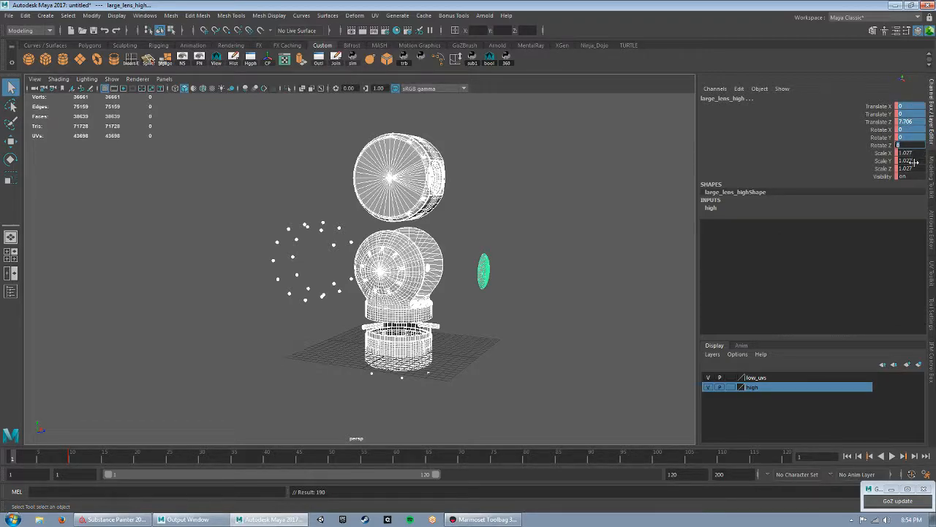
key("Return")
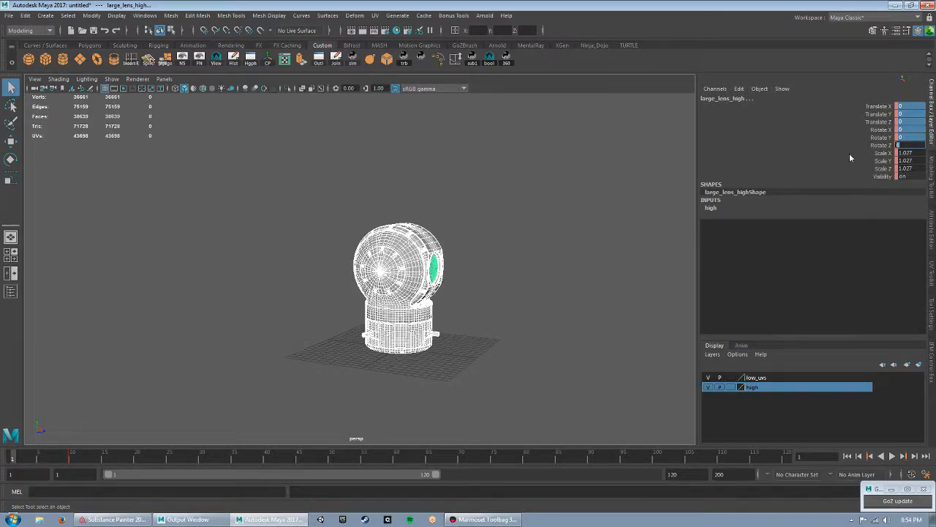
left_click(865, 106)
left_click_drag(870, 155, 870, 116)
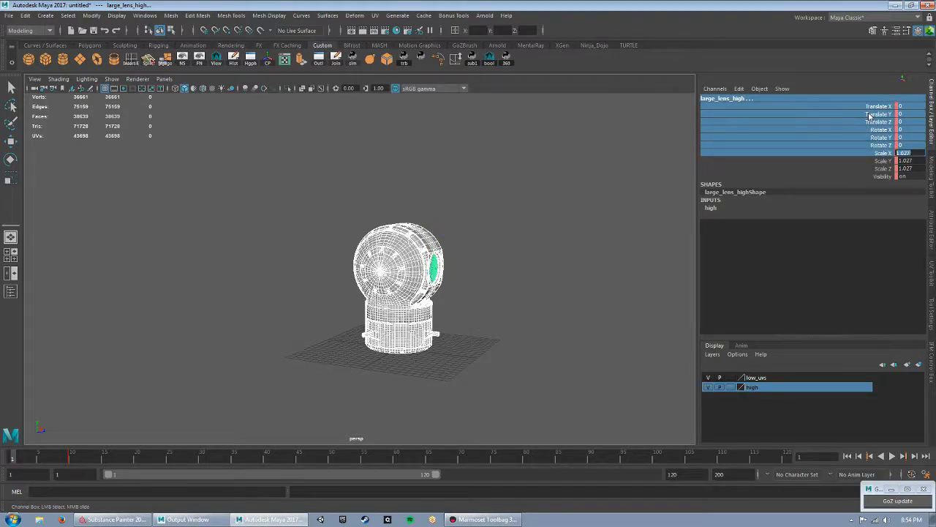
left_click_drag(842, 146, 852, 112)
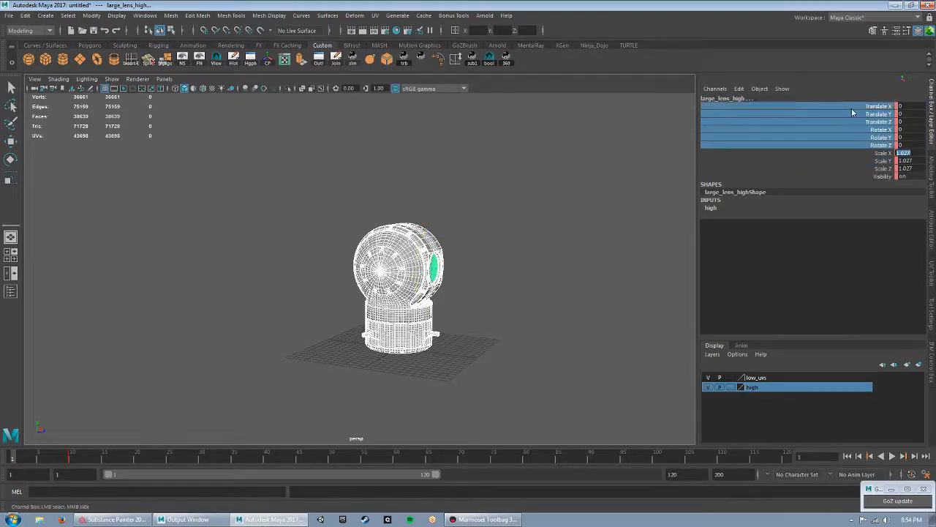
type("1")
left_click(817, 166)
left_click(871, 138)
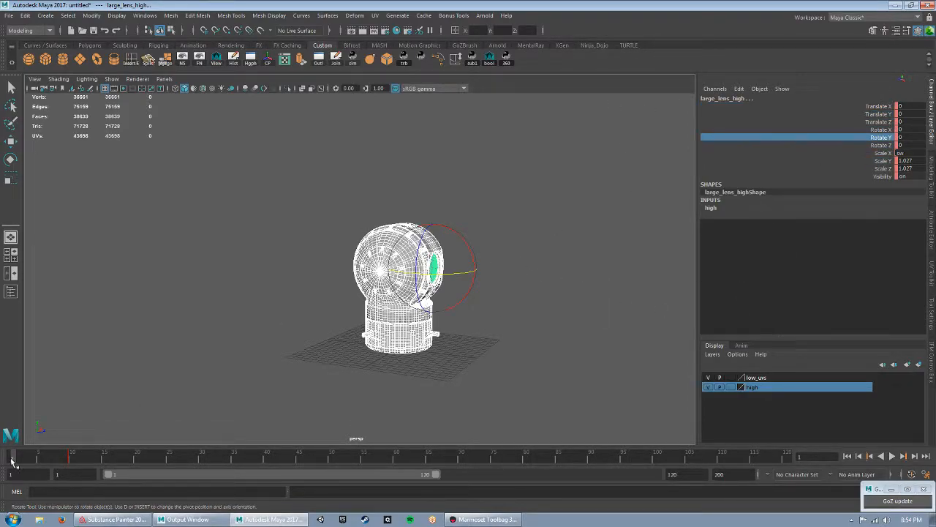
left_click(805, 160)
left_click(797, 114)
double_click(819, 98)
left_click(832, 114)
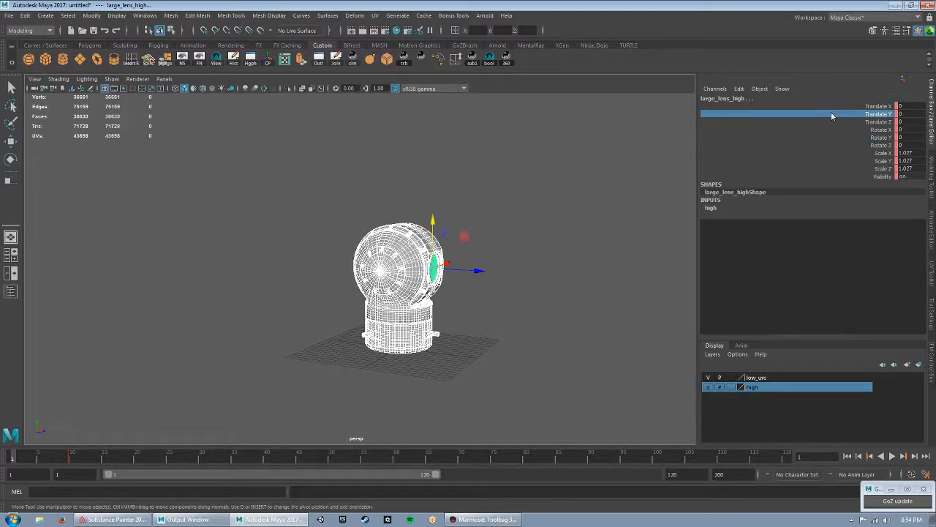
- Set a key for the assembled pose at frame 1, then play and scrub the animation between the two poses
left_click_drag(822, 150, 810, 107)
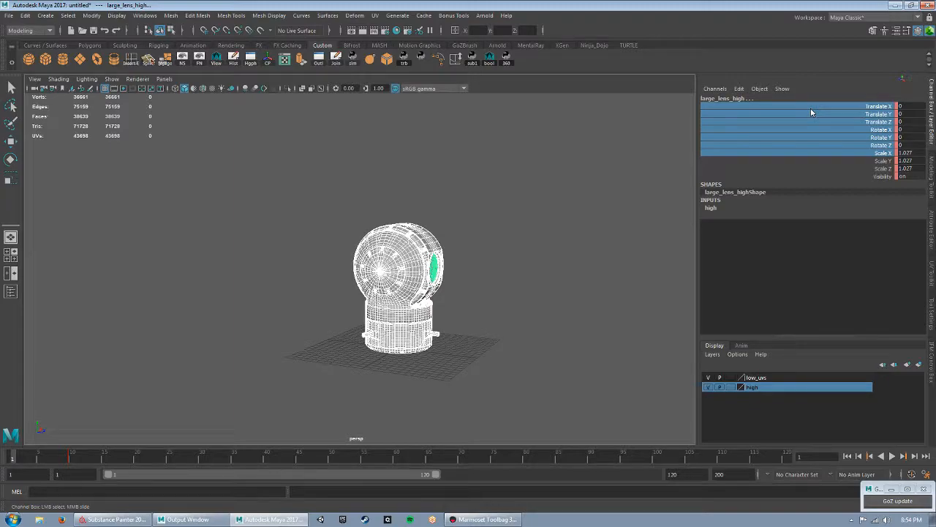
key("s")
mouse_move(17, 459)
left_mouse_down()
mouse_move(46, 463)
mouse_move(1, 463)
left_mouse_up()
left_click(892, 456)
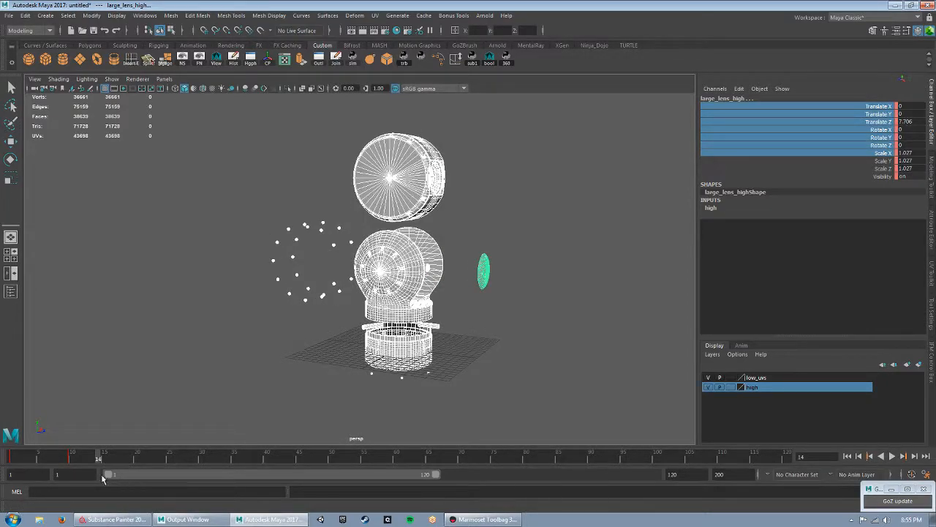
left_click_drag(88, 460, 1, 476)
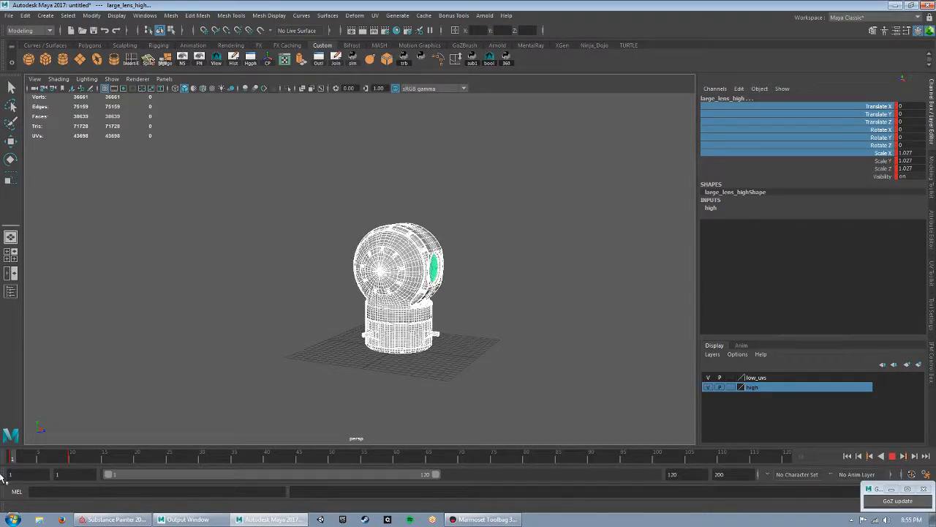
mouse_move(15, 462)
left_mouse_down()
mouse_move(68, 458)
mouse_move(4, 463)
mouse_move(106, 460)
mouse_move(4, 469)
left_mouse_up()
- Clear the selection and examine the assembled model up close around the screw recesses of the camera housing
left_click_drag(395, 321, 344, 326, "alt")
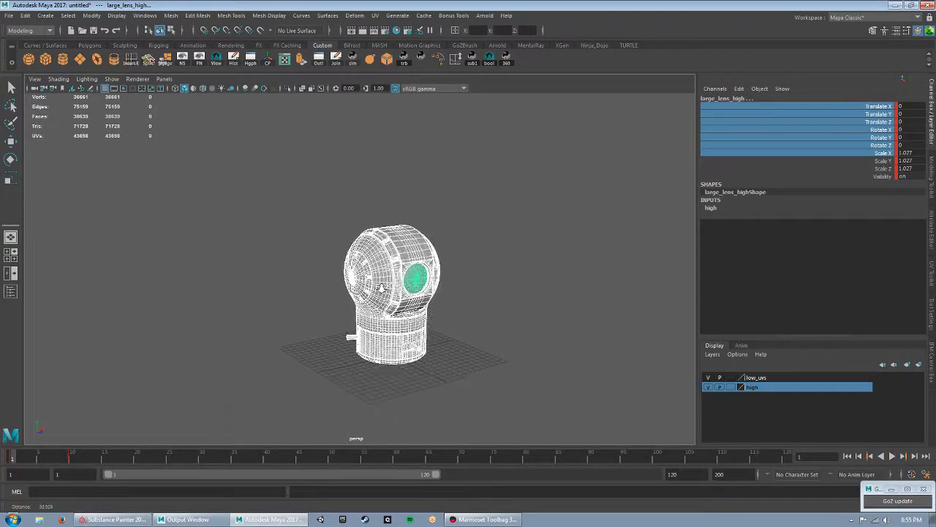
right_click_drag(343, 325, 474, 277, "alt")
mouse_move(474, 277)
left_mouse_down("alt")
mouse_move(367, 306)
mouse_move(479, 294)
left_mouse_up("alt")
right_click_drag(479, 294, 549, 322, "alt")
key("q")
left_click(550, 321)
left_click_drag(528, 259, 446, 292, "alt")
middle_click_drag(446, 278, 491, 324, "alt")
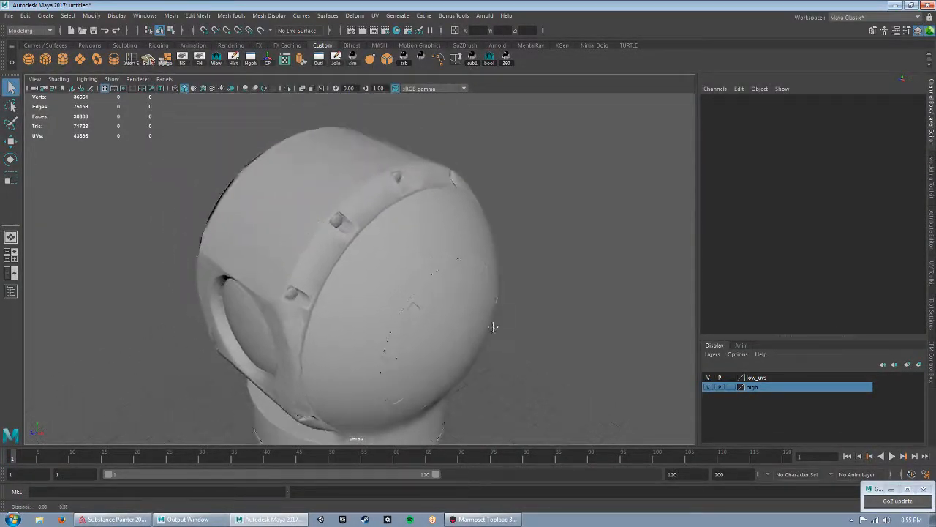
right_click_drag(293, 238, 361, 249, "alt")
middle_click_drag(359, 187, 383, 307, "alt")
right_click_drag(301, 265, 349, 271, "alt")
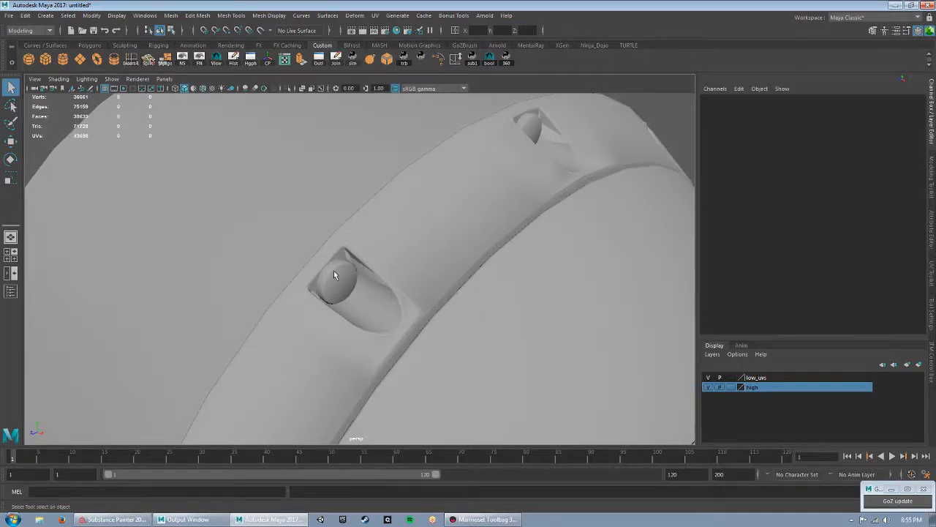
- Compare the overlapping main_cam_high and main_cam_low meshes around the screw recesses and the lens opening
left_click(381, 275)
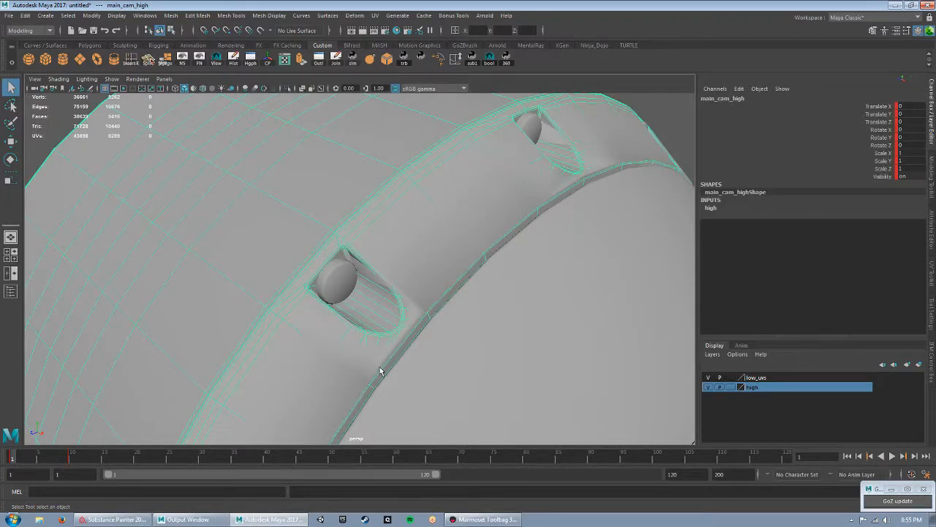
left_click(314, 357)
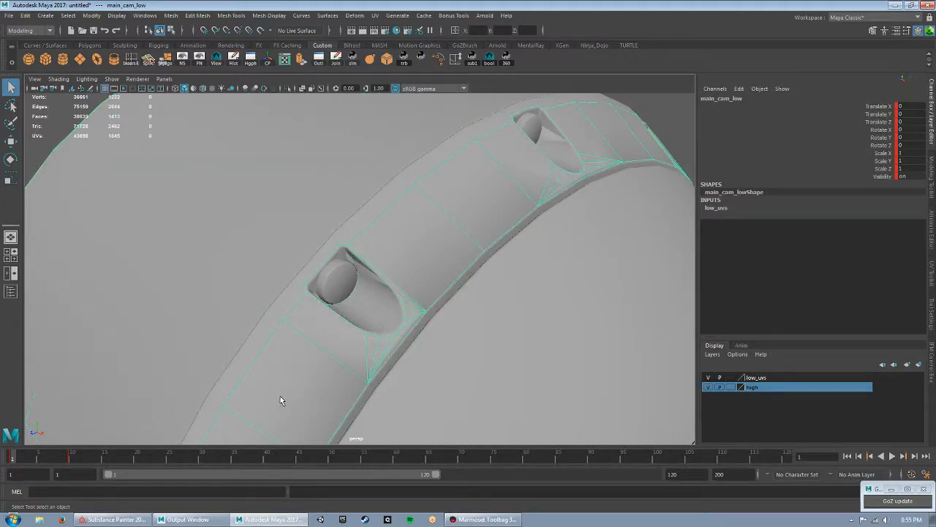
right_click_drag(343, 335, 349, 313, "alt")
left_click_drag(349, 314, 403, 252, "alt")
right_click_drag(403, 252, 456, 275, "alt")
left_click(467, 243)
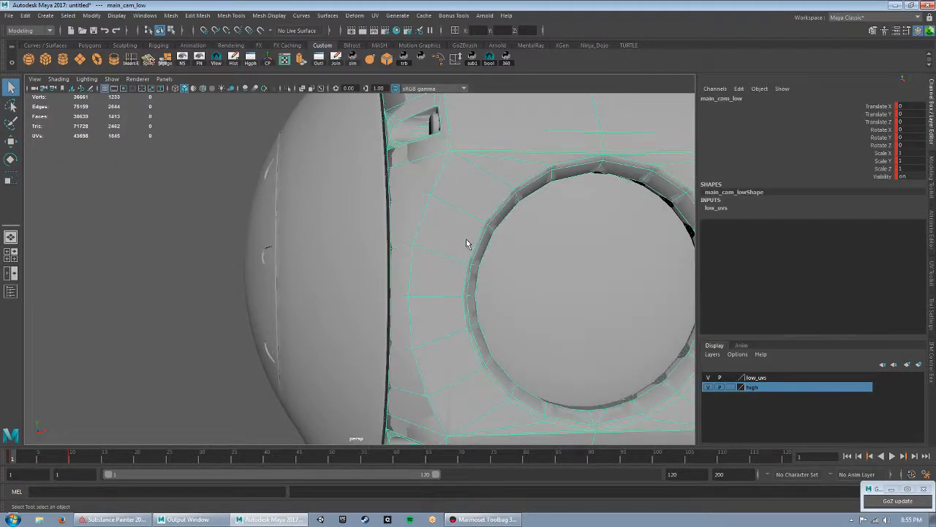
left_click_drag(454, 286, 534, 272, "alt")
right_click_drag(534, 272, 468, 278, "alt")
middle_click_drag(467, 279, 407, 249, "alt")
left_click(532, 264)
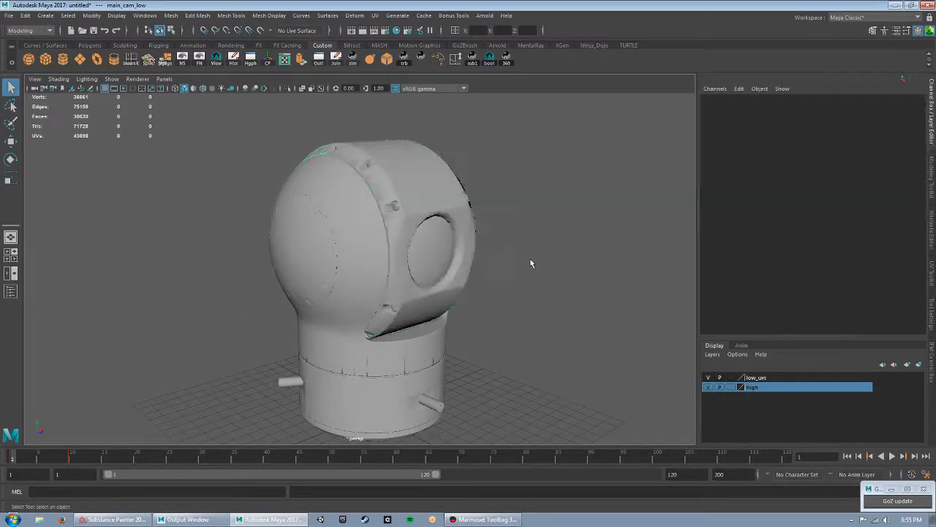
- Hide the high layer, select all the low-poly meshes and show their UVs in the UV Editor
left_click(375, 16)
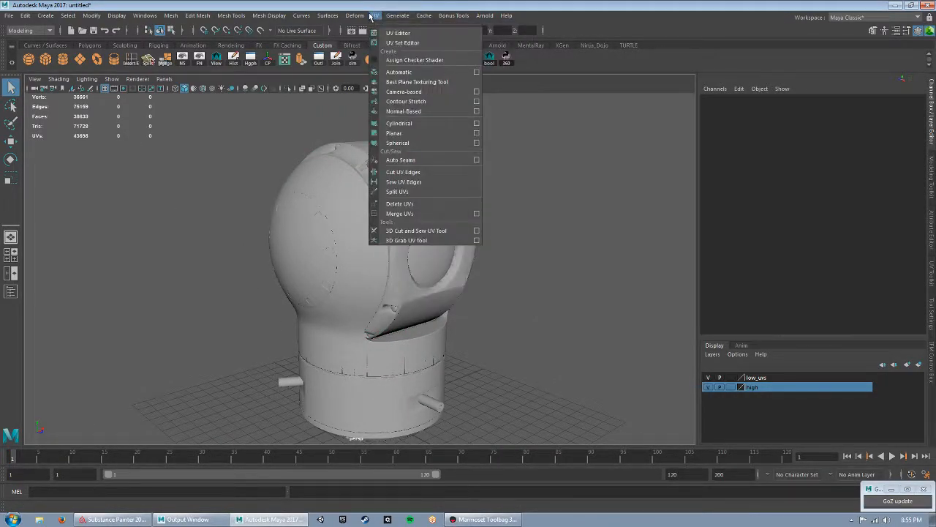
left_click(397, 33)
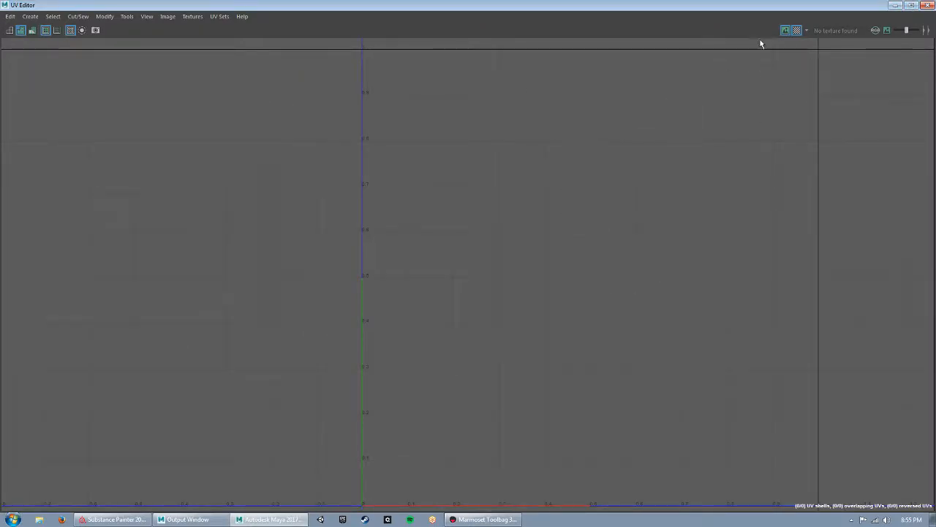
left_click(895, 5)
left_click(709, 388)
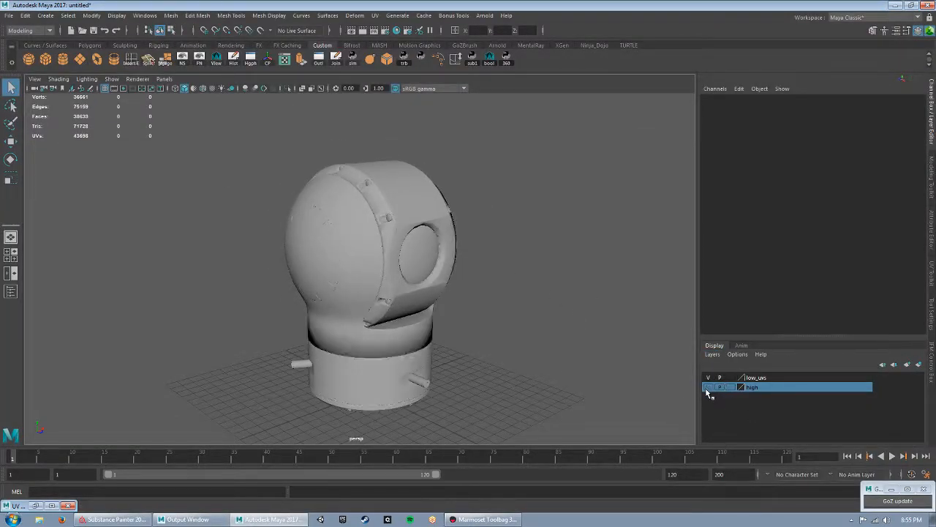
scroll(439, 292, "down", 5)
left_click_drag(217, 150, 516, 448)
left_click(35, 506)
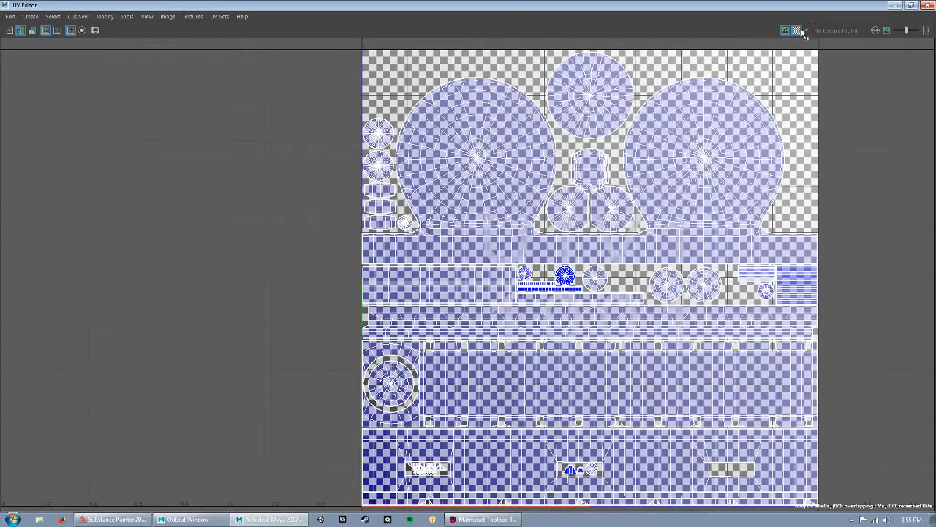
- Turn off the checkerboard background behind the UV shells and fit the whole UV layout in view
left_click(796, 30)
scroll(827, 236, "down", 1)
middle_click_drag(827, 236, 734, 222, "alt")
right_click_drag(735, 222, 721, 217, "alt")
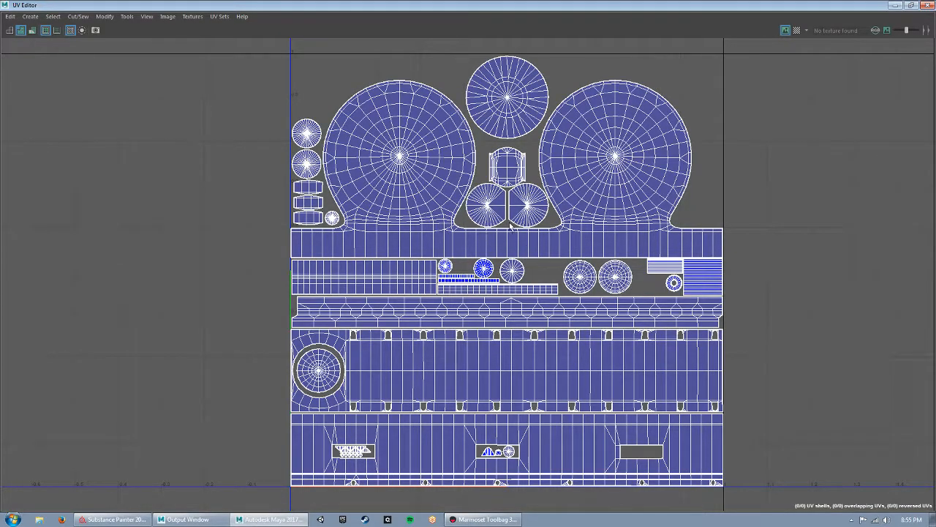
- Examine the low-poly UV layout up close, from the small round and strip shells to the large lower shells
scroll(575, 302, "up", 3)
scroll(520, 362, "up", 4)
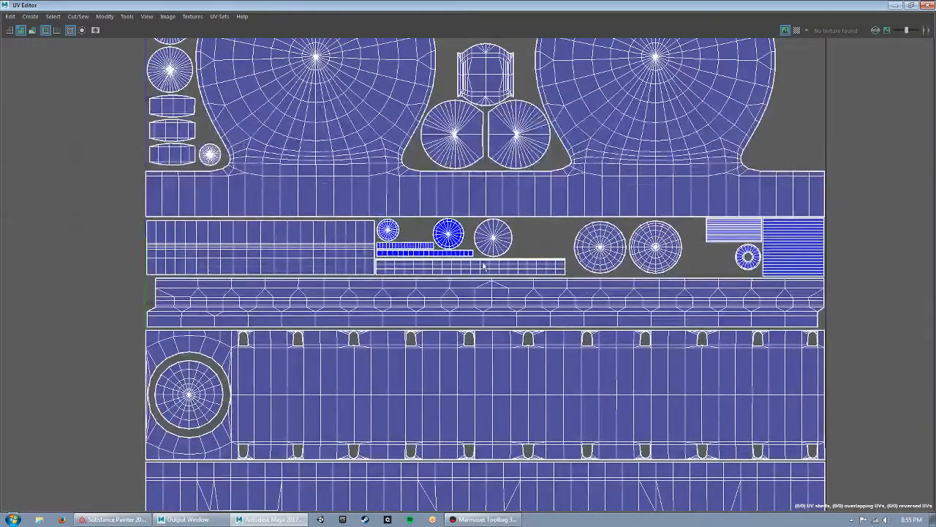
middle_click_drag(348, 255, 627, 291, "alt")
scroll(522, 294, "up", 1)
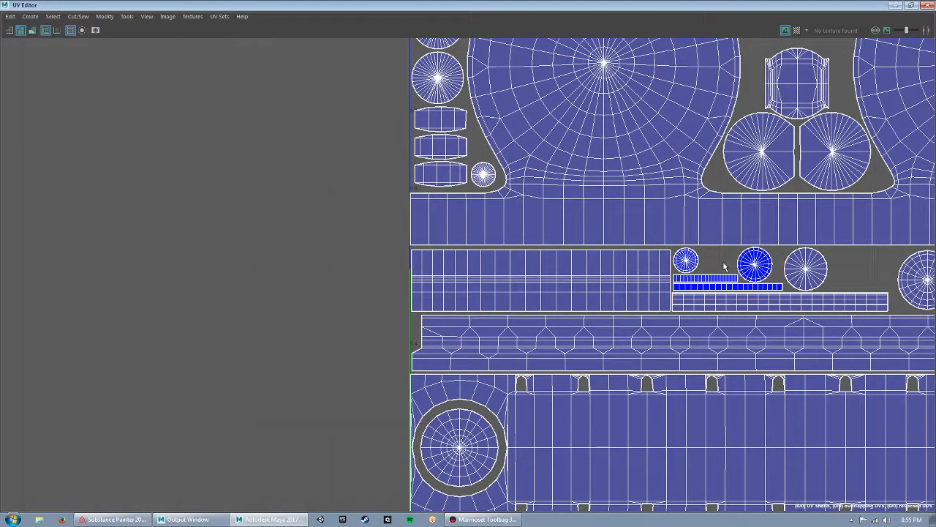
middle_click_drag(714, 235, 449, 286, "alt")
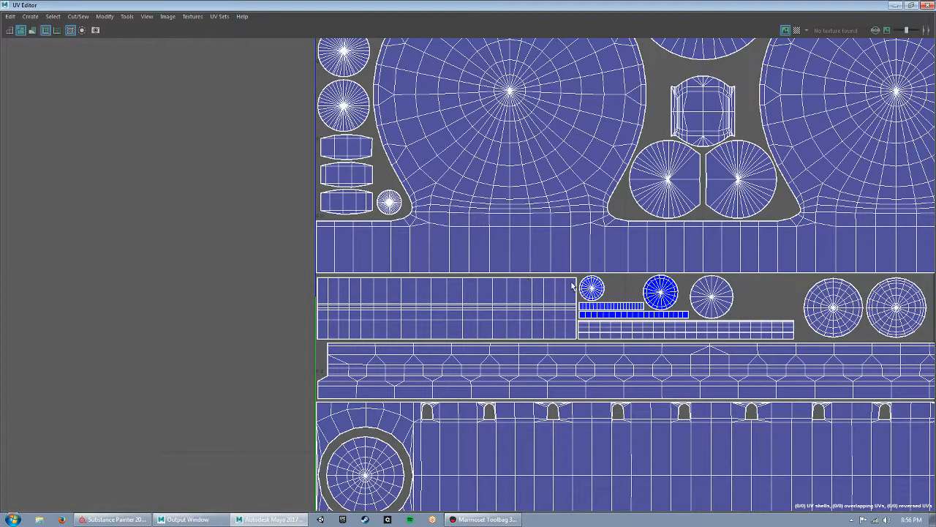
scroll(662, 313, "up", 3)
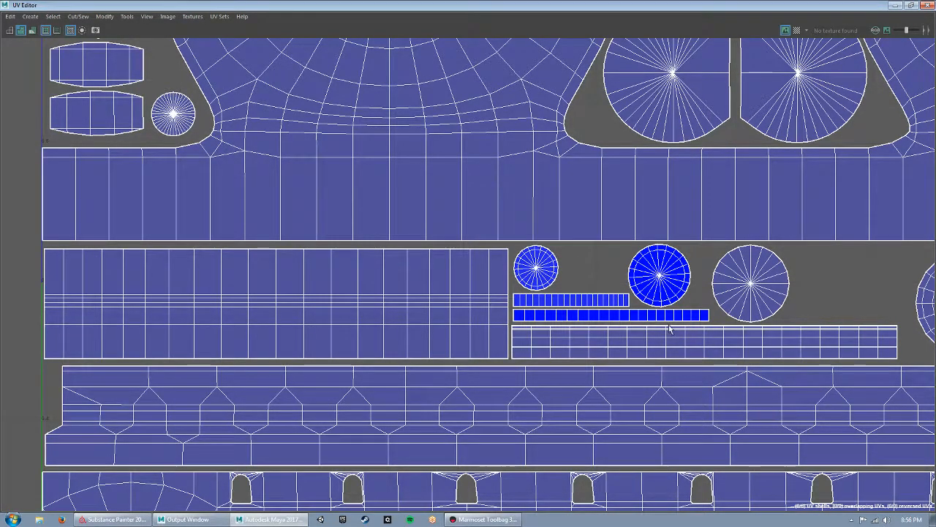
scroll(699, 347, "down", 2)
scroll(698, 351, "up", 2)
scroll(801, 337, "down", 2)
middle_click_drag(657, 261, 536, 311, "alt")
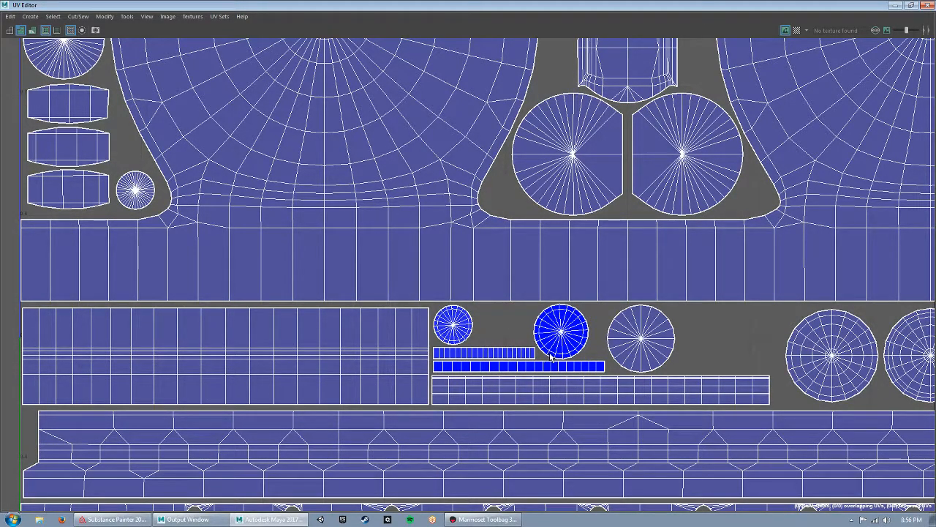
scroll(551, 356, "down", 4)
middle_click_drag(551, 357, 447, 145, "alt")
scroll(549, 267, "down", 1)
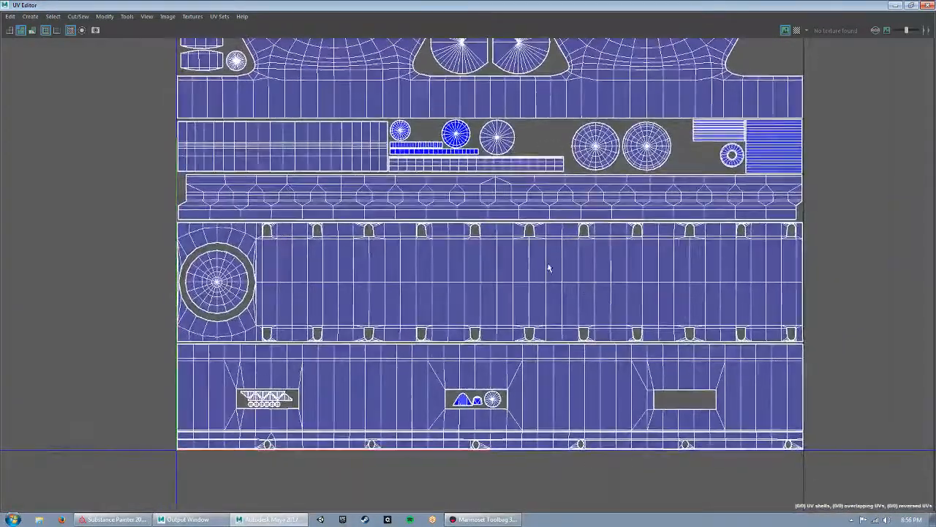
middle_click_drag(549, 267, 608, 223, "alt")
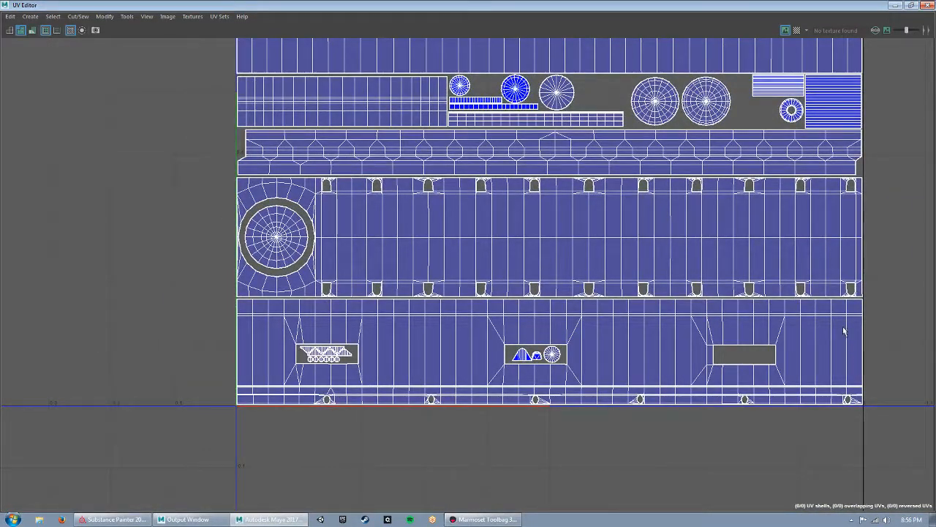
middle_click_drag(830, 219, 763, 364, "alt")
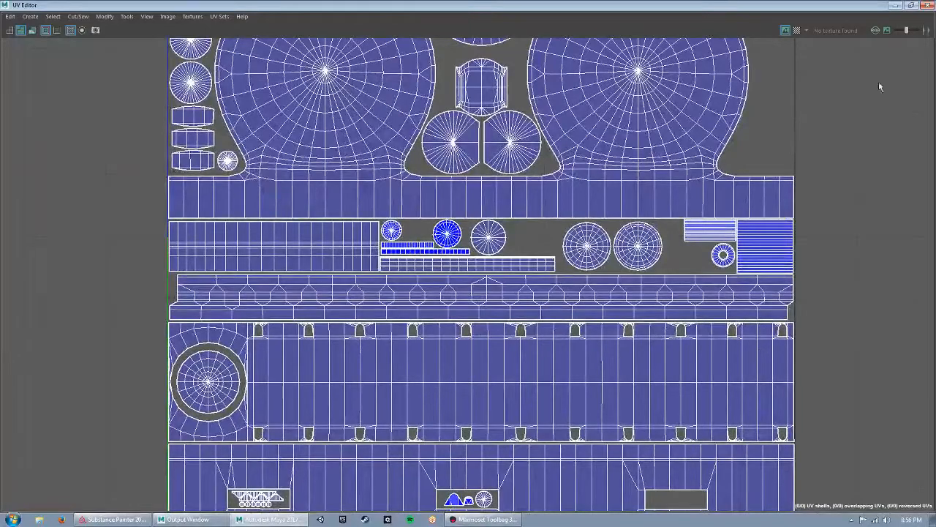
- Close the UV Editor, minimize Maya and switch to Marmoset Toolbag 3
left_click(926, 6)
left_click_drag(454, 258, 504, 222, "alt")
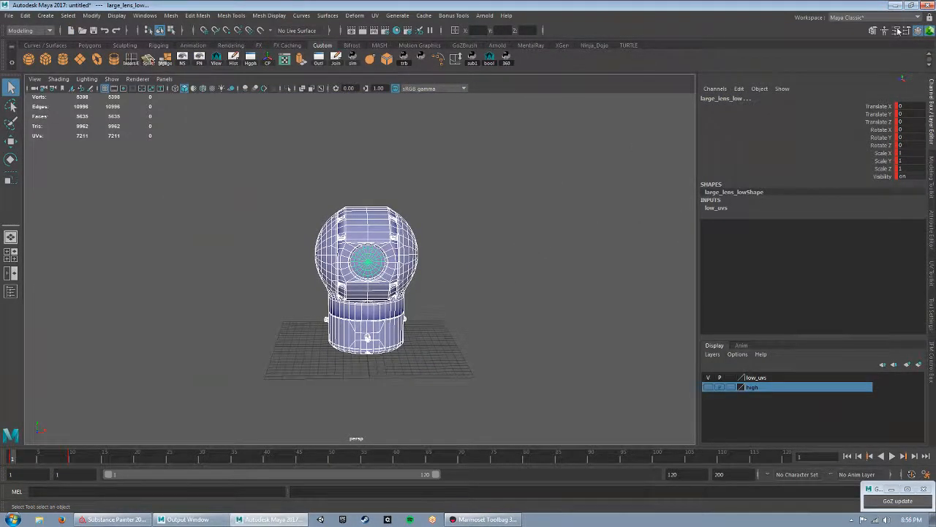
left_click(896, 5)
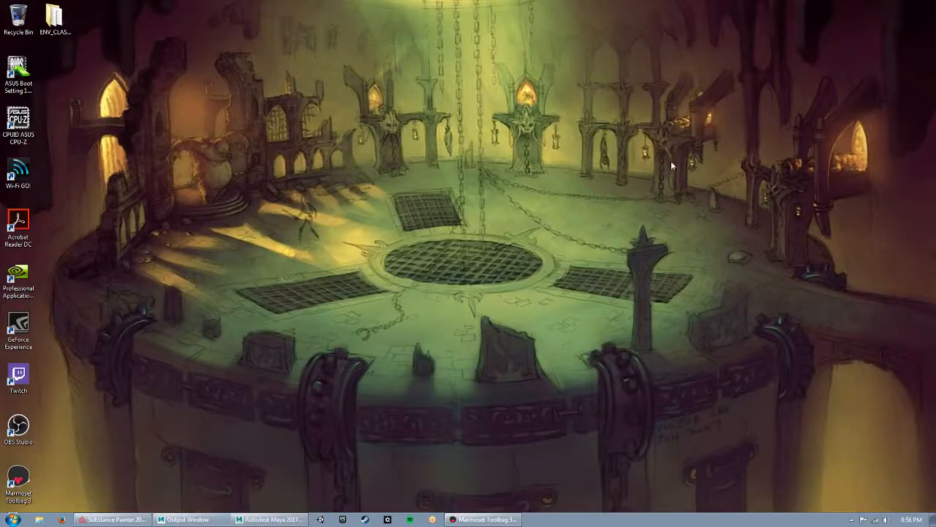
left_click(506, 517)
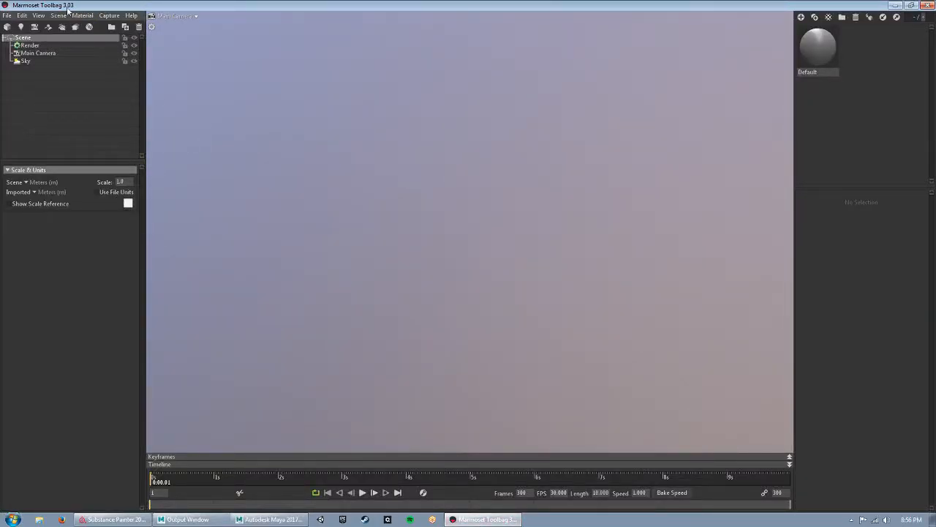
- Clear the scene selection and add a new baker with its high and low bake group
left_click(102, 142)
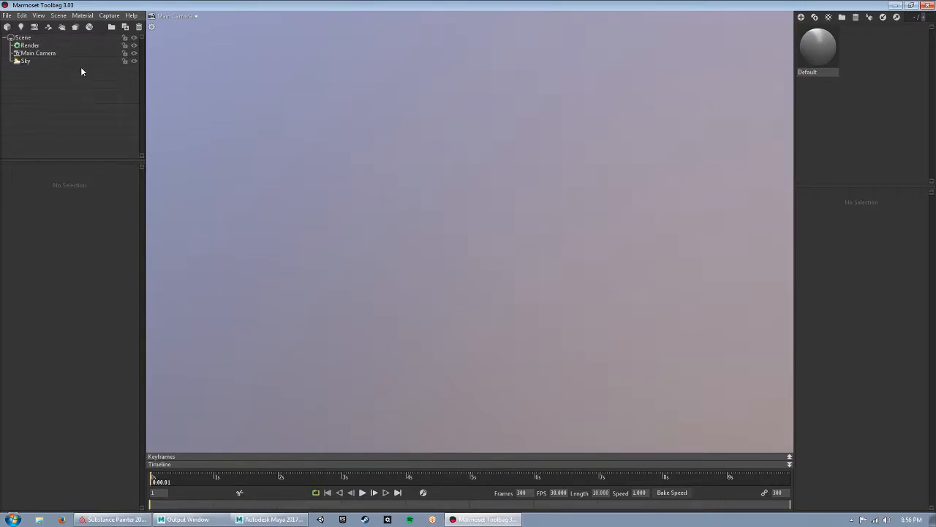
left_click(76, 30)
left_click(75, 110)
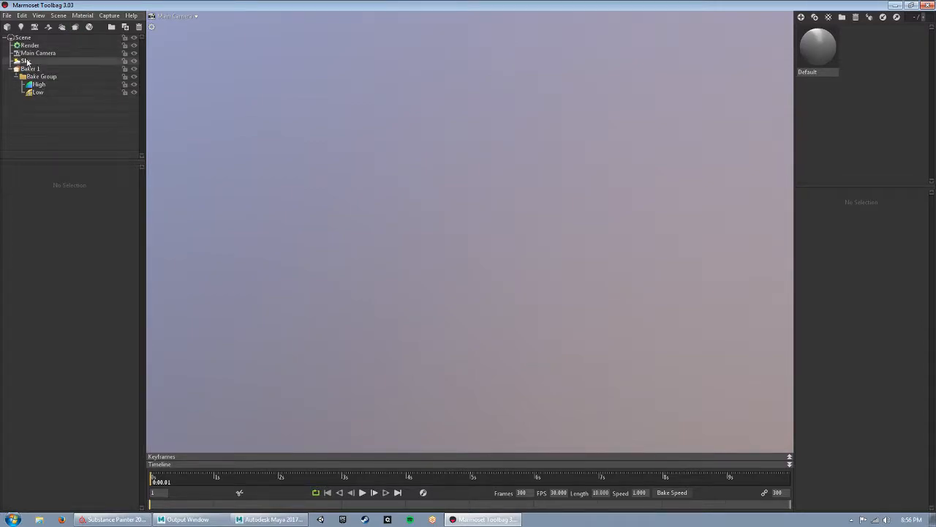
- Import OTUS_U135_exploded_low.fbx and OTUS_U135_high_exploded.fbx from the Meshes folder in ENV_CLASS_TEST on the desktop
left_click(8, 27)
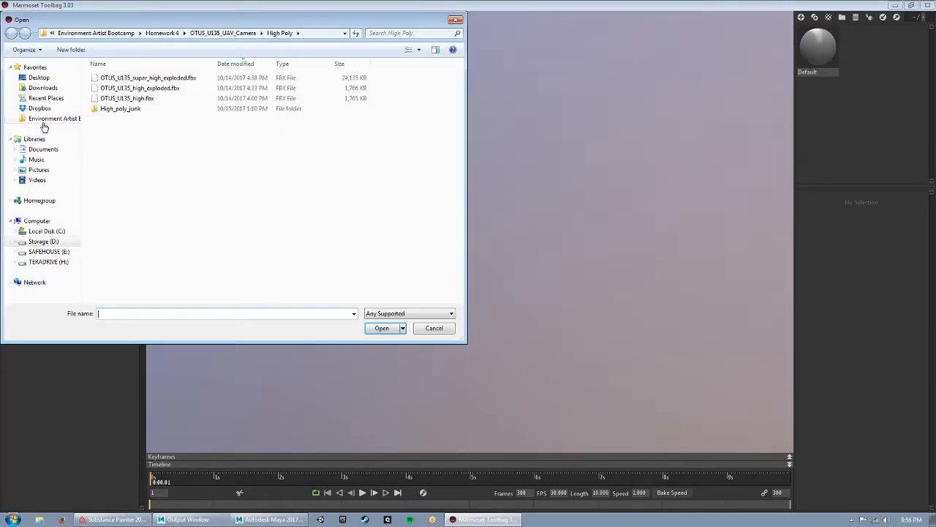
left_click(49, 88)
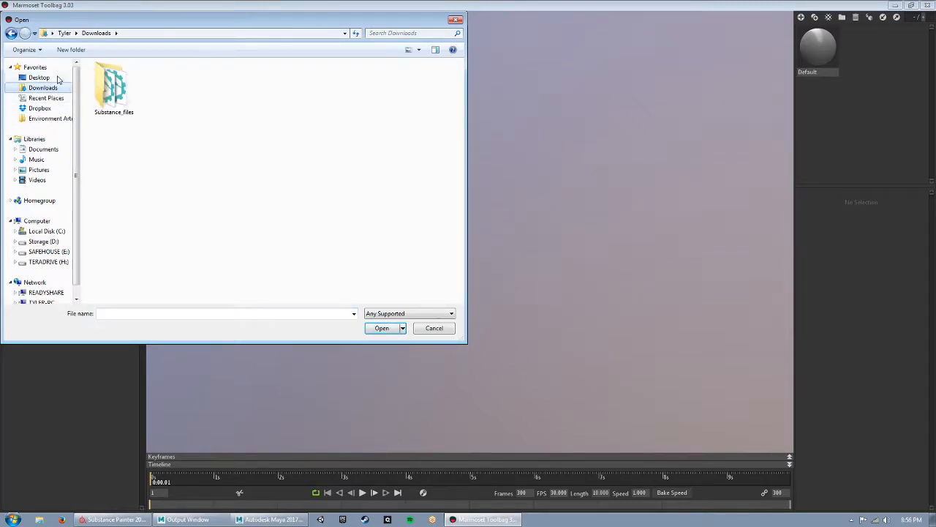
left_click(57, 78)
double_click(366, 101)
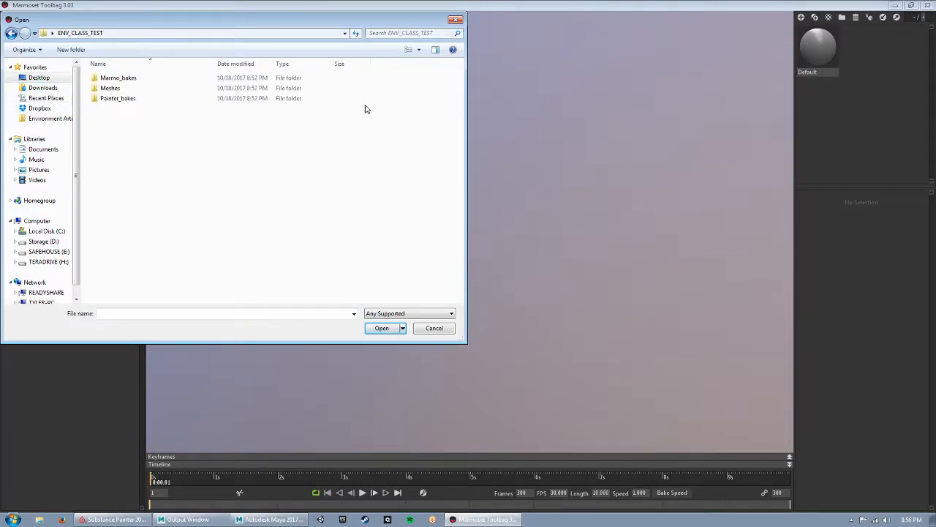
double_click(151, 89)
left_click(183, 77)
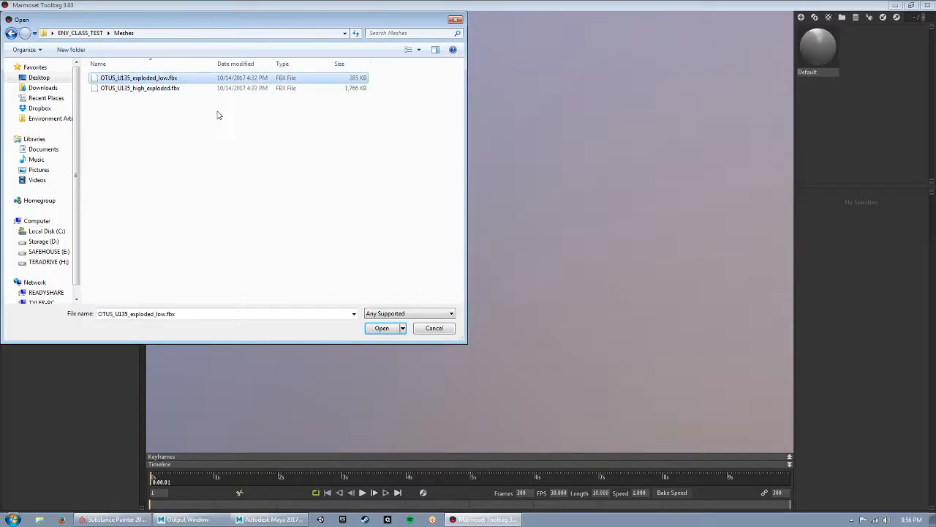
left_click_drag(201, 151, 145, 78)
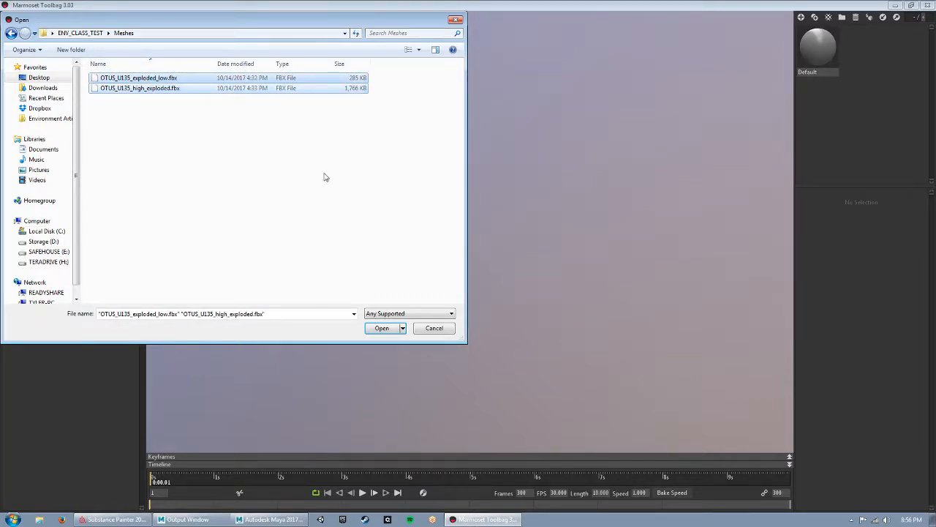
left_click(384, 328)
- Examine the imported exploded meshes from several angles, including the lens opening of the camera housing
left_click_drag(349, 235, 419, 271)
left_click_drag(535, 174, 520, 238)
scroll(520, 238, "up", 4)
middle_click_drag(520, 238, 519, 255)
left_click_drag(519, 256, 500, 275)
scroll(553, 319, "up", 5)
scroll(403, 231, "down", 4)
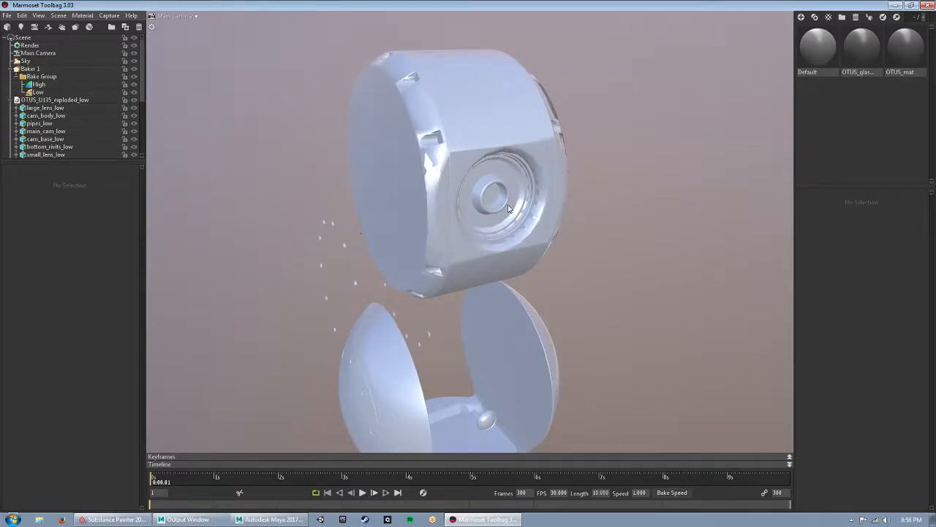
scroll(574, 307, "down", 3)
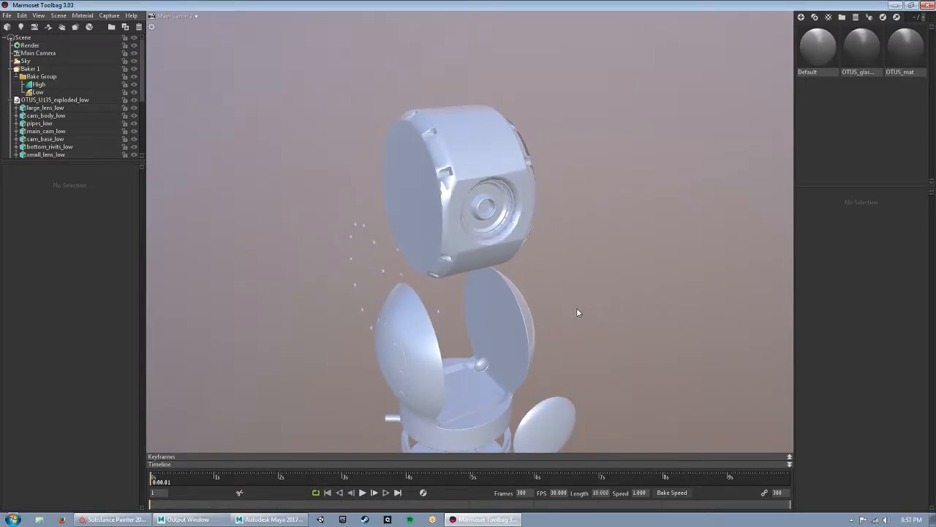
- Collapse both imported hierarchies and put OTUS_U135_exploded_low in the baker's Low slot and OTUS_U135_high_exploded in its High slot
left_click(10, 100)
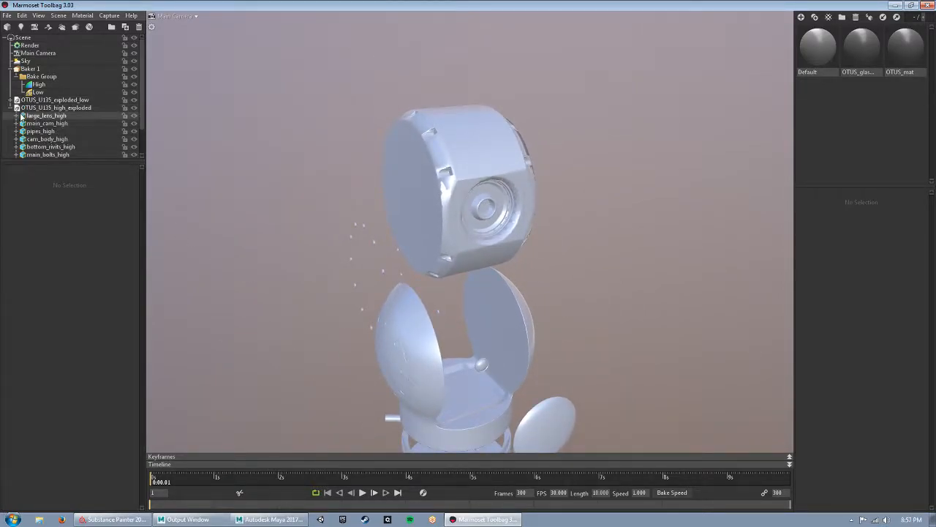
left_click(10, 109)
left_click_drag(590, 376, 589, 373, "alt")
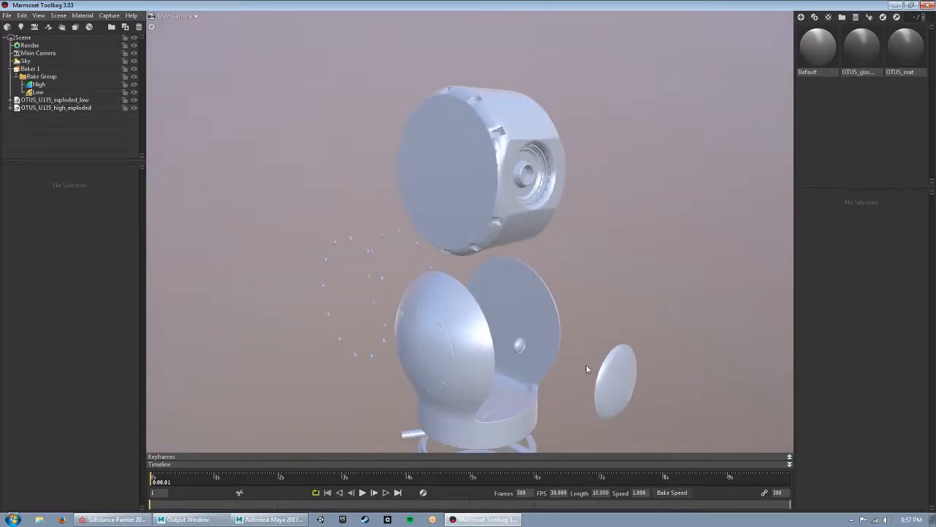
middle_click_drag(518, 440, 501, 395, "alt")
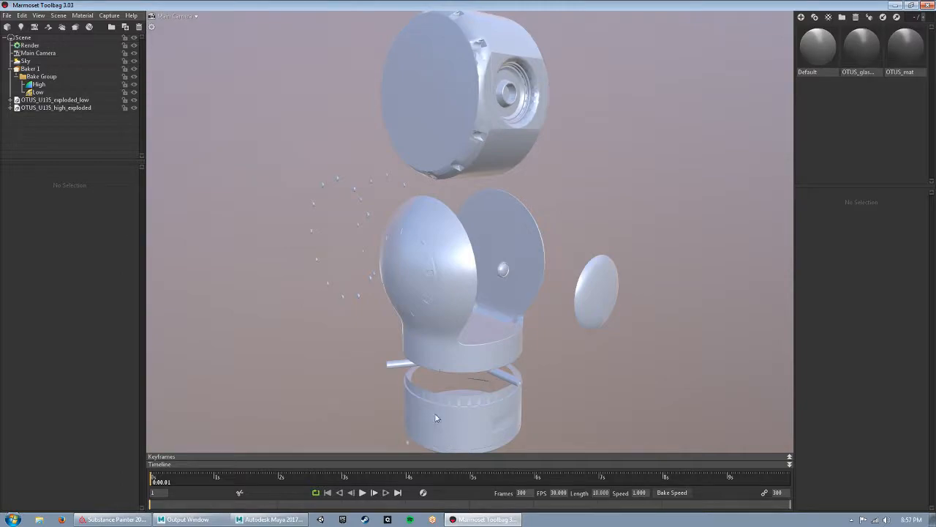
left_click_drag(549, 199, 574, 227)
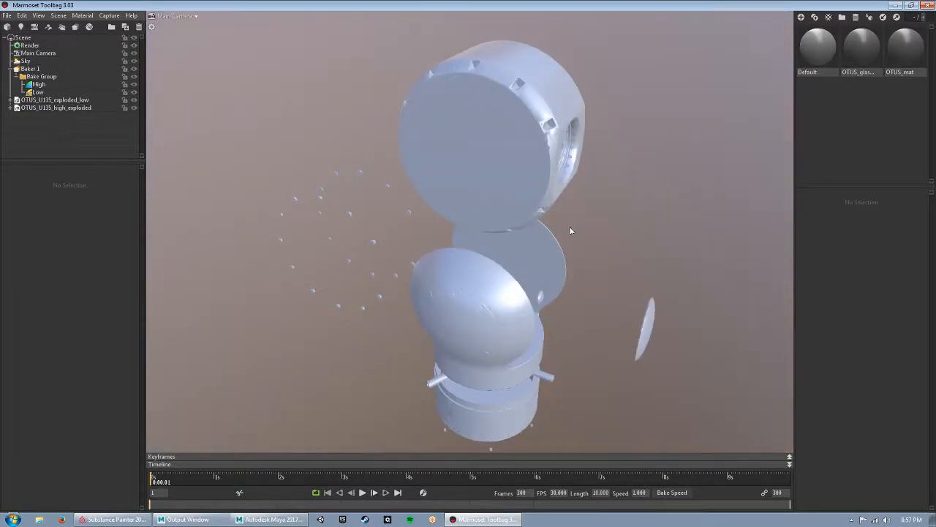
left_click(45, 100)
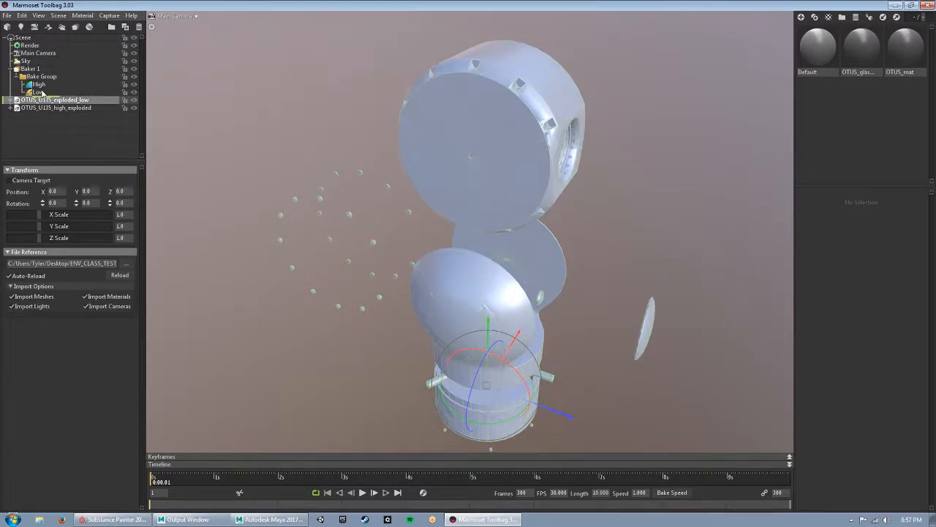
mouse_move(40, 94)
left_mouse_down()
mouse_move(27, 107)
mouse_move(40, 86)
left_mouse_up()
- Configure the baker's output to 4096 x 4096 with 16x samples and a multi-layer PSD
left_click(30, 68)
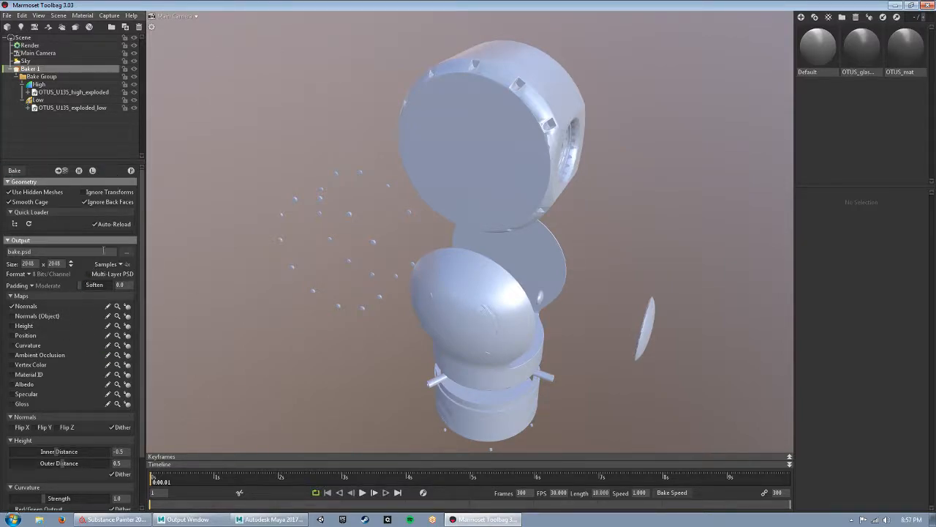
scroll(55, 295, "down", 2)
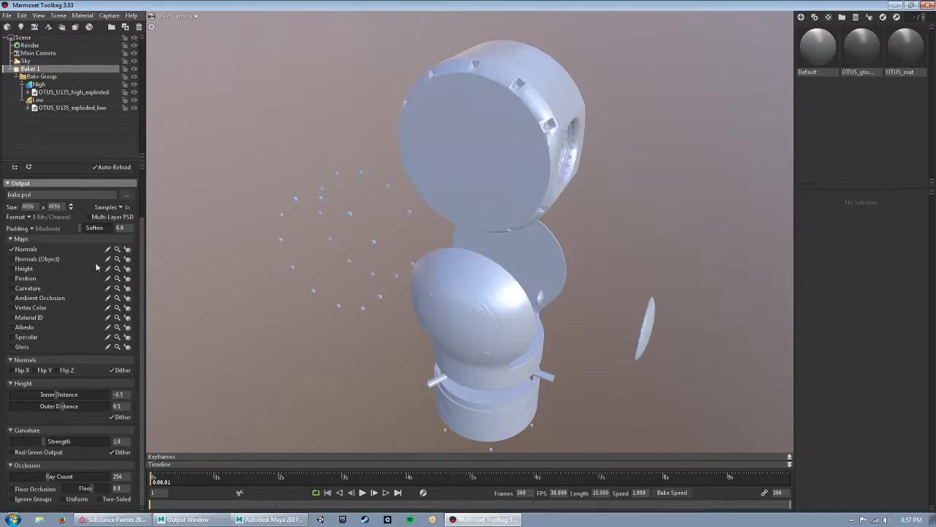
left_click(116, 208)
left_click(143, 227)
left_click(107, 216)
- Enable the Height, Position, Curvature and Ambient Occlusion maps in addition to Normals
left_click(28, 280)
left_click(31, 289)
left_click(47, 299)
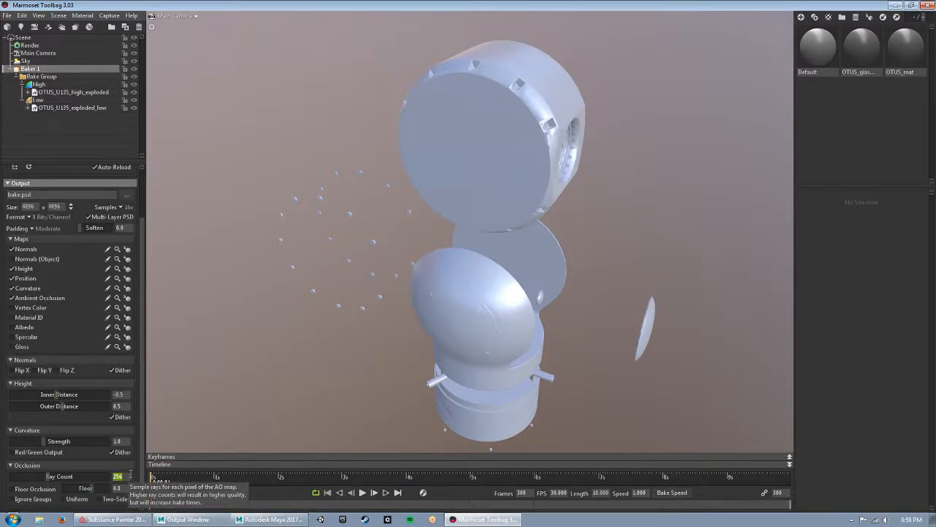
- Set the occlusion ray count to 1024 and make the occlusion two-sided
type("1024")
key("Return")
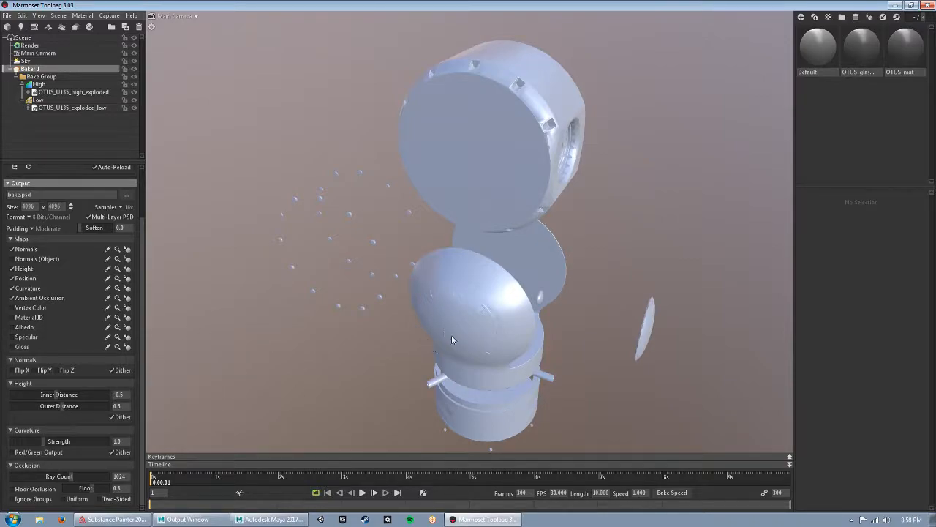
left_click(108, 502)
- Hide the bake group's High meshes in the viewport
left_click(134, 84)
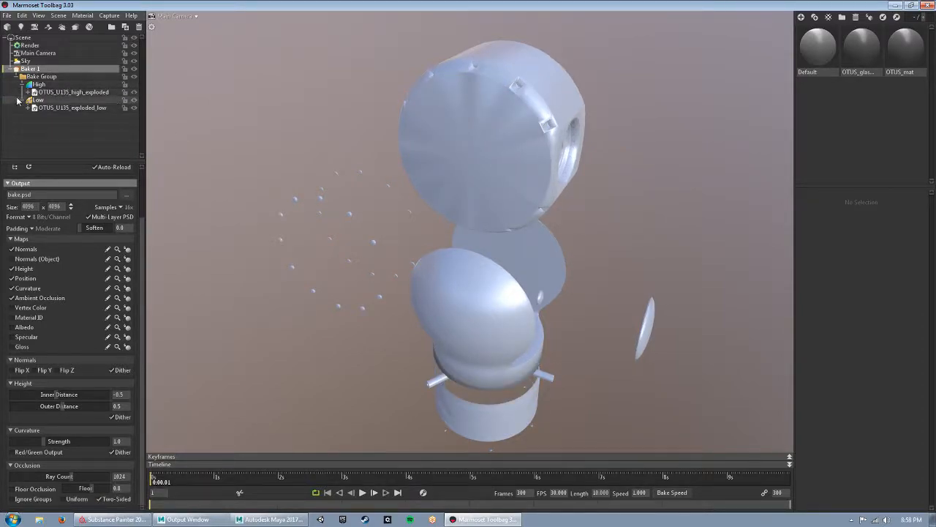
- Display the Low group's cage and examine its offset around the exploded parts, including the base and its small screws
left_click_drag(507, 231, 455, 212)
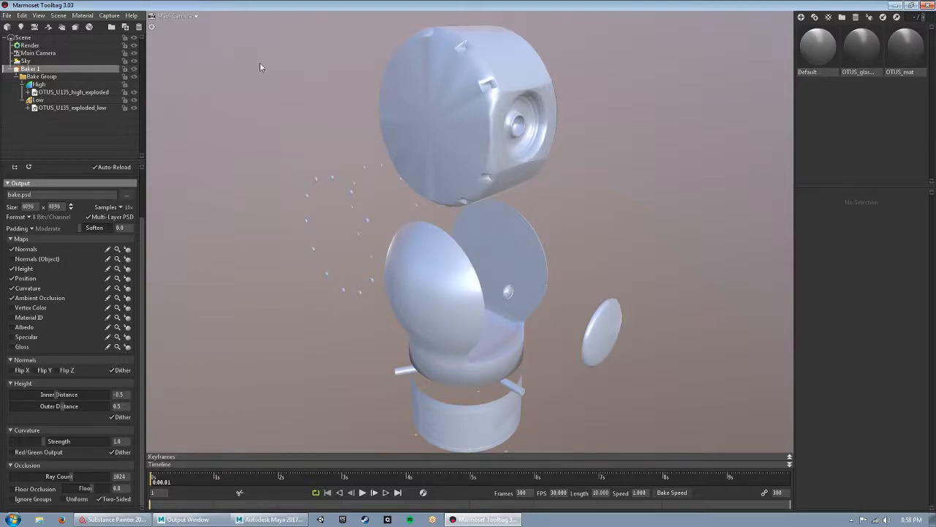
left_click(72, 107)
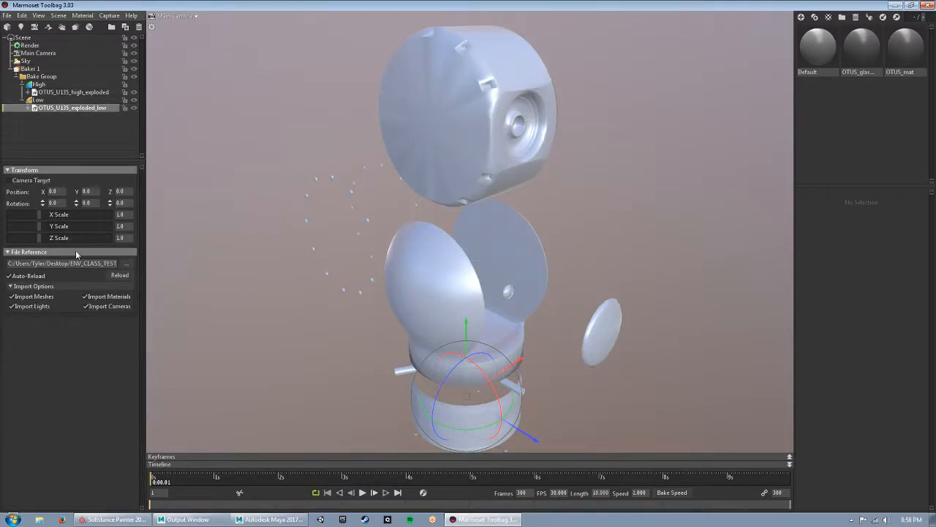
left_click(40, 99)
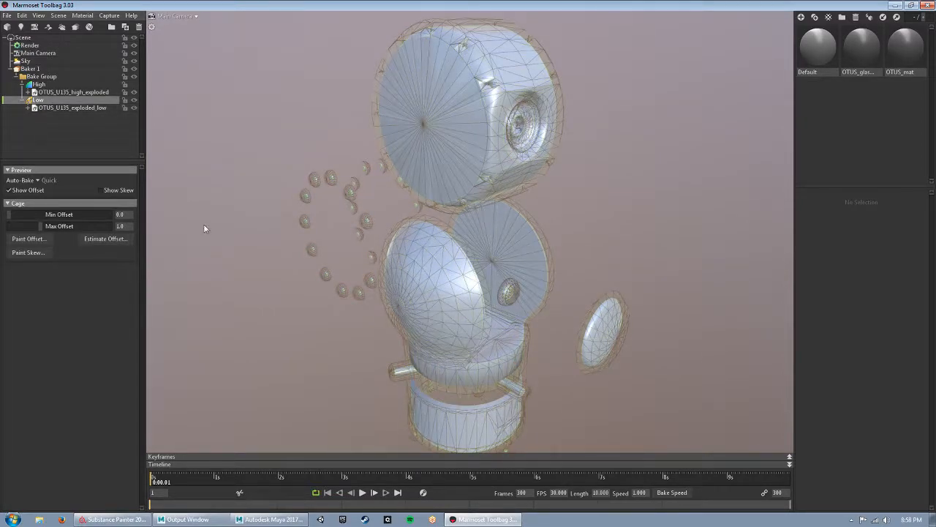
left_click_drag(360, 255, 403, 223, "alt")
right_click_drag(403, 224, 456, 253, "alt")
left_click_drag(456, 253, 521, 254, "alt")
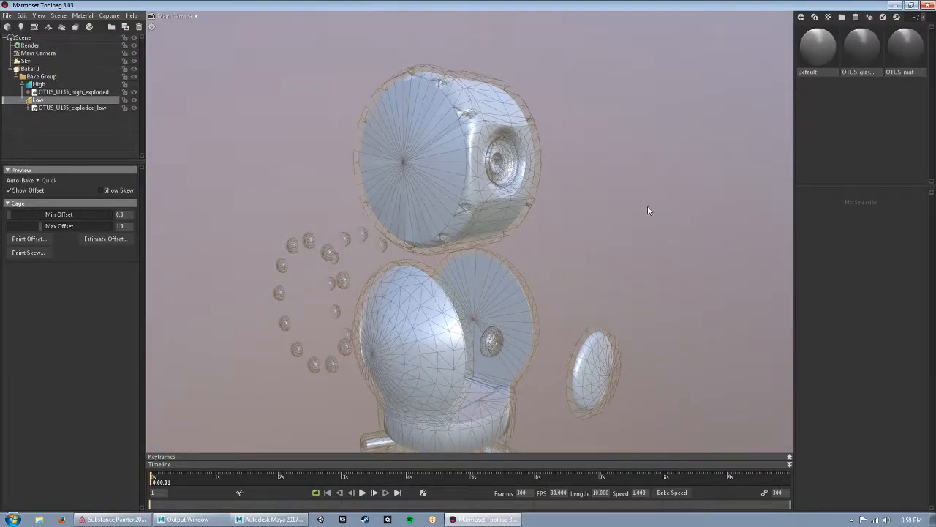
left_click_drag(644, 252, 663, 249, "alt")
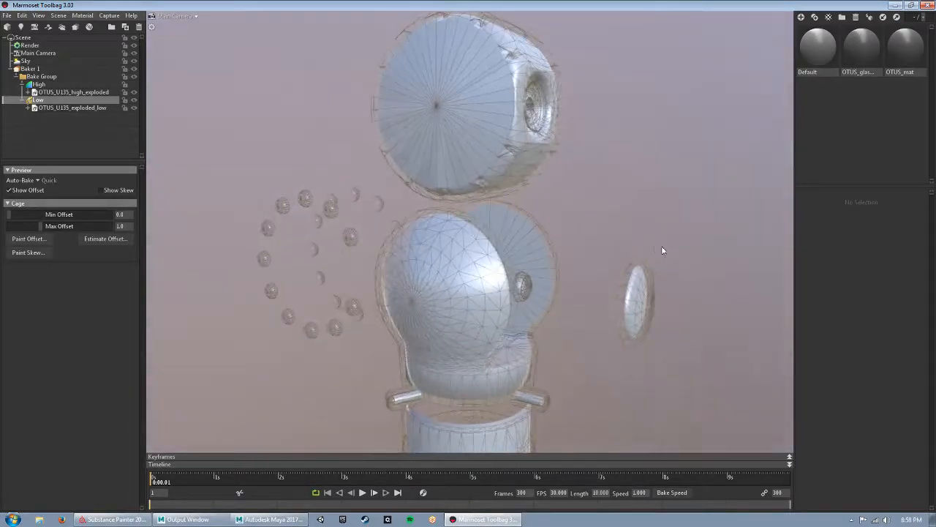
scroll(559, 273, "up", 6)
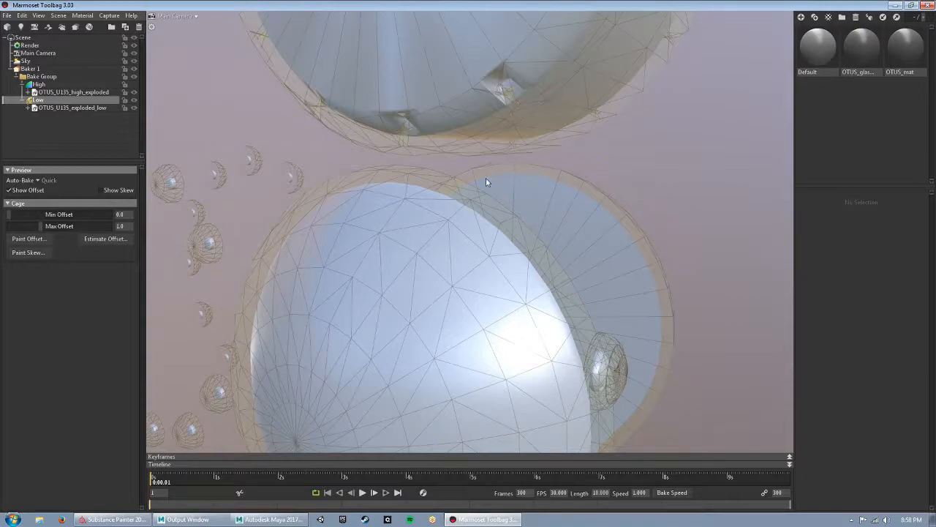
left_click_drag(326, 236, 498, 125, "alt")
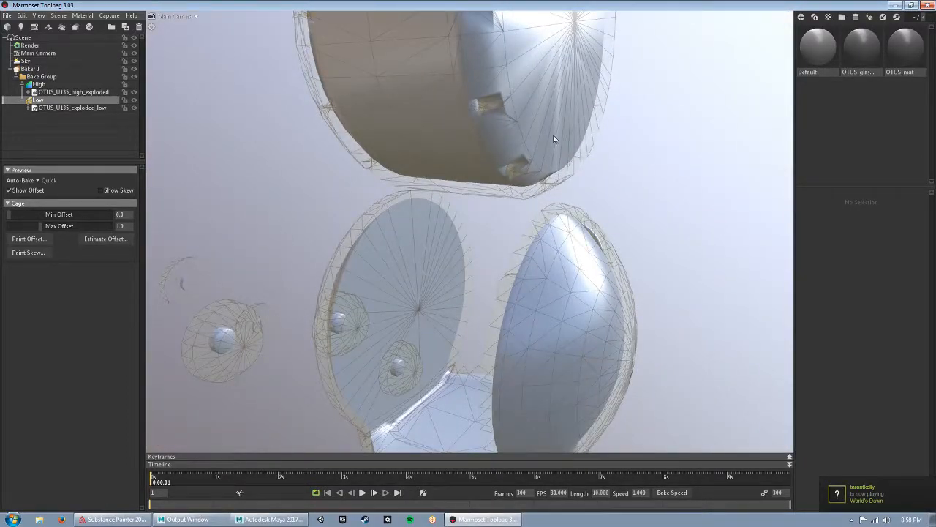
left_click_drag(423, 167, 393, 246, "alt")
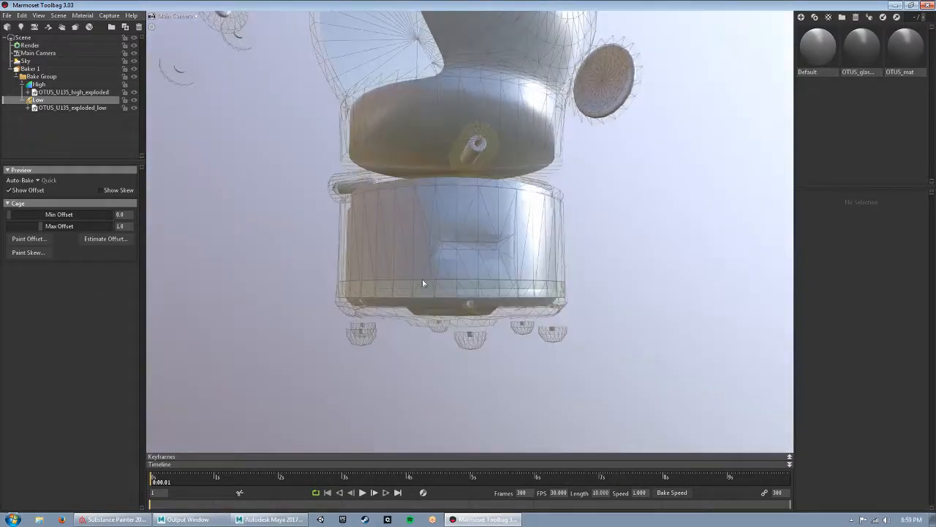
right_click_drag(516, 290, 523, 314, "alt")
left_click_drag(522, 314, 490, 283, "alt")
right_click_drag(490, 283, 561, 359, "alt")
left_click_drag(561, 359, 581, 312, "alt")
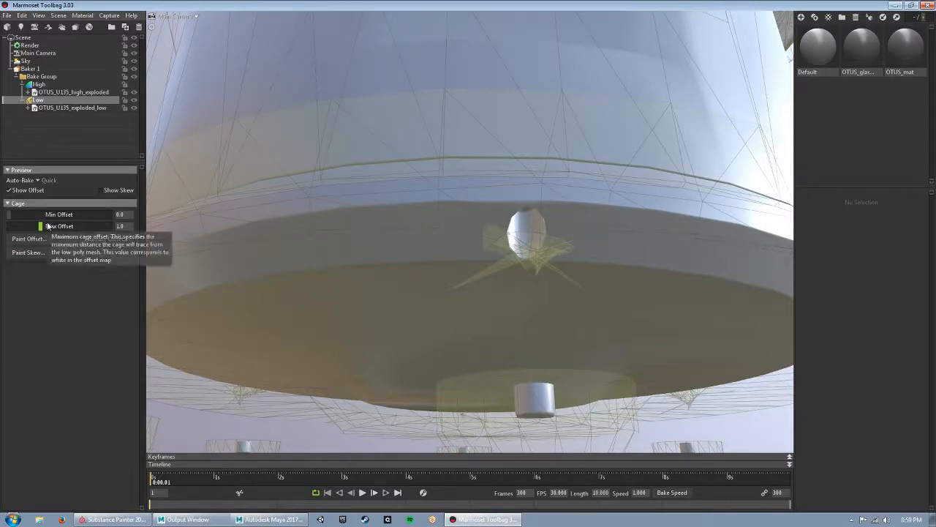
- Reduce the Low group's cage Max Offset to about 0.116 and check the fit around the base and upper parts
left_click_drag(40, 226, 24, 234)
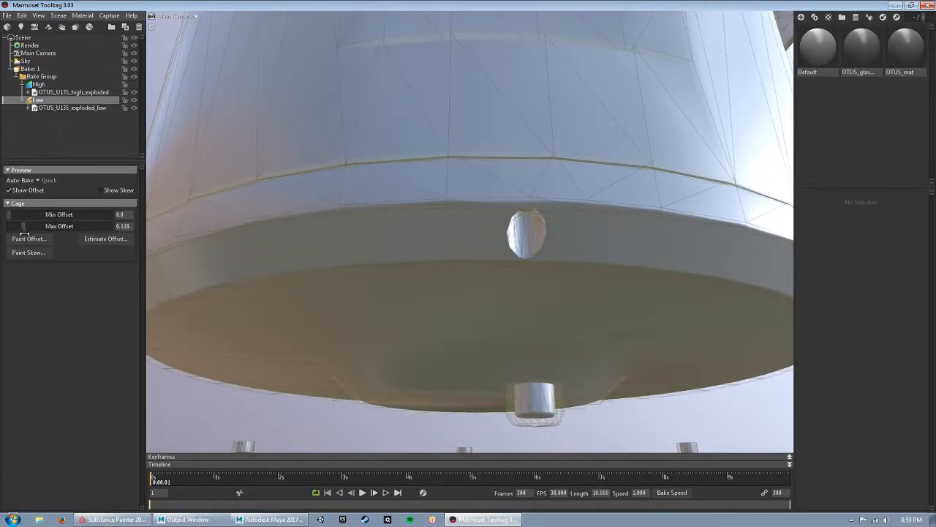
right_click_drag(523, 284, 357, 246, "alt")
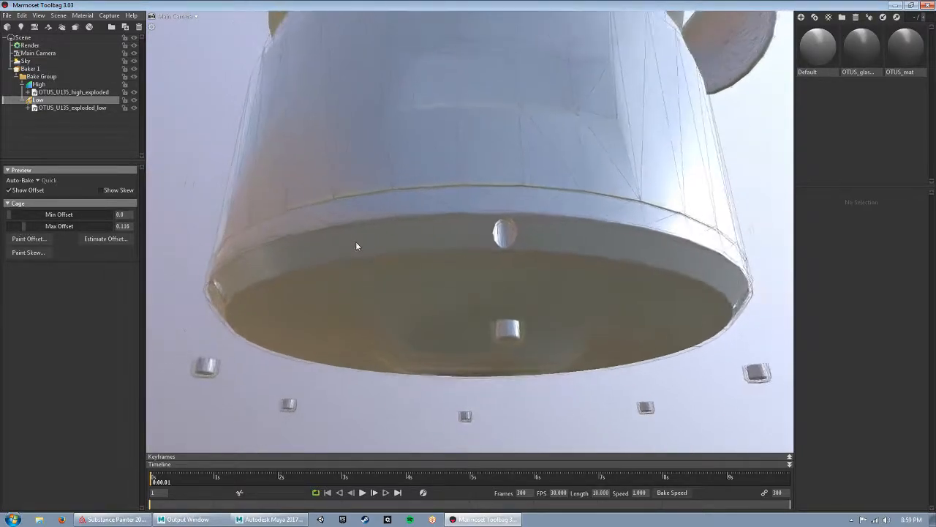
left_click_drag(355, 246, 468, 288)
left_click_drag(416, 173, 364, 367)
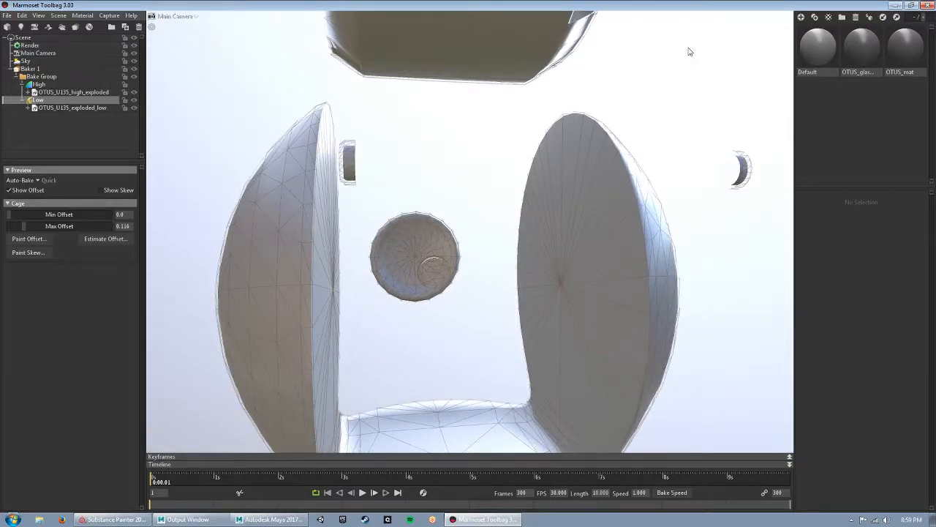
- Review the cage's Auto-Bake modes and the High and Bake Group entries of the baker
left_click(47, 180)
left_click(62, 197)
left_click(42, 86)
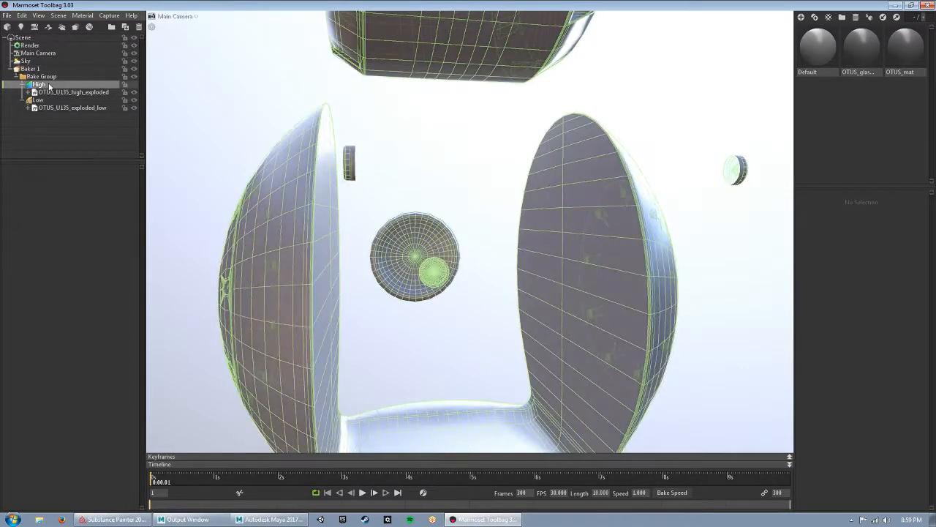
left_click(58, 76)
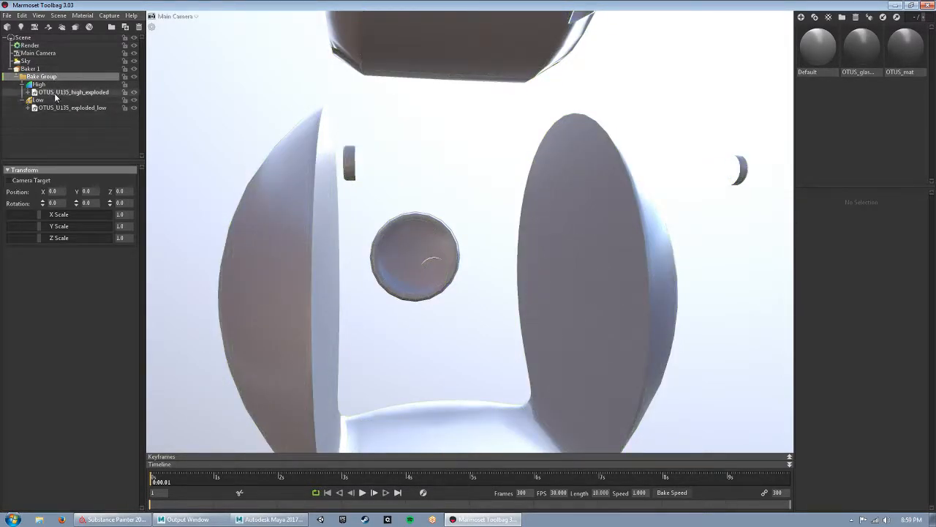
- Set the baker's output file to a Photoshop document named marmo_bake_test in the desktop's ENV_CLASS_TEST folder
left_click(30, 68)
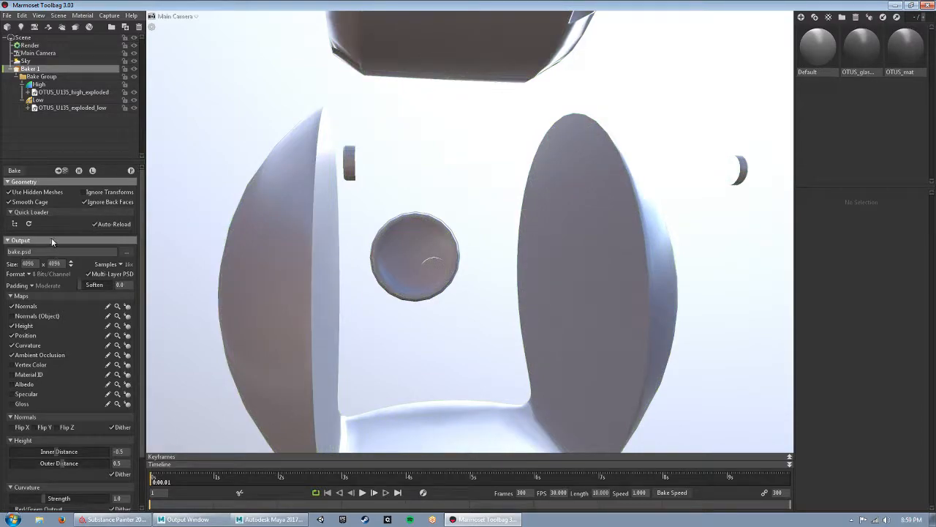
left_click(127, 253)
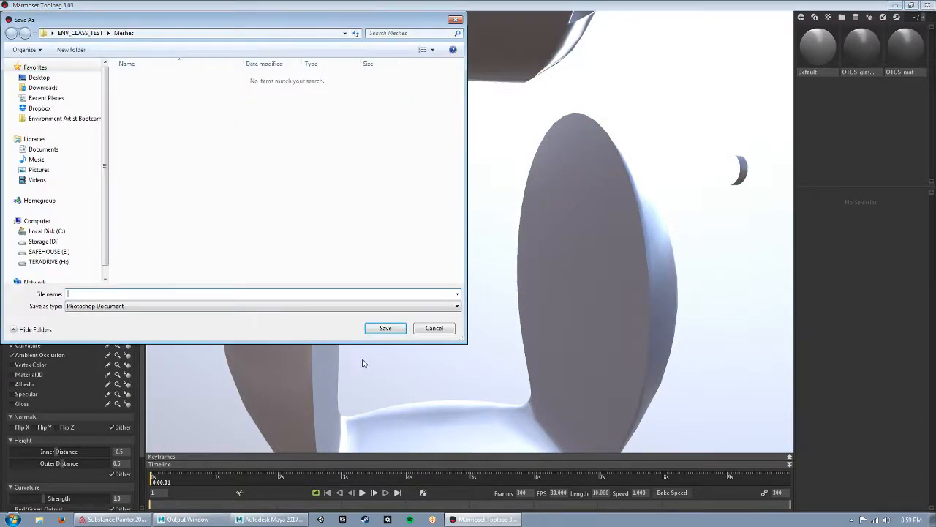
left_click(39, 77)
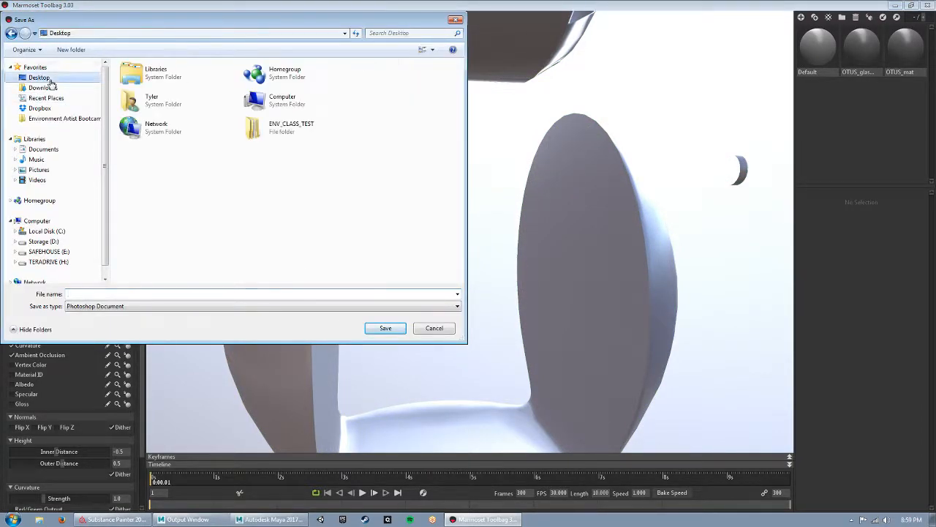
double_click(262, 130)
left_click(95, 294)
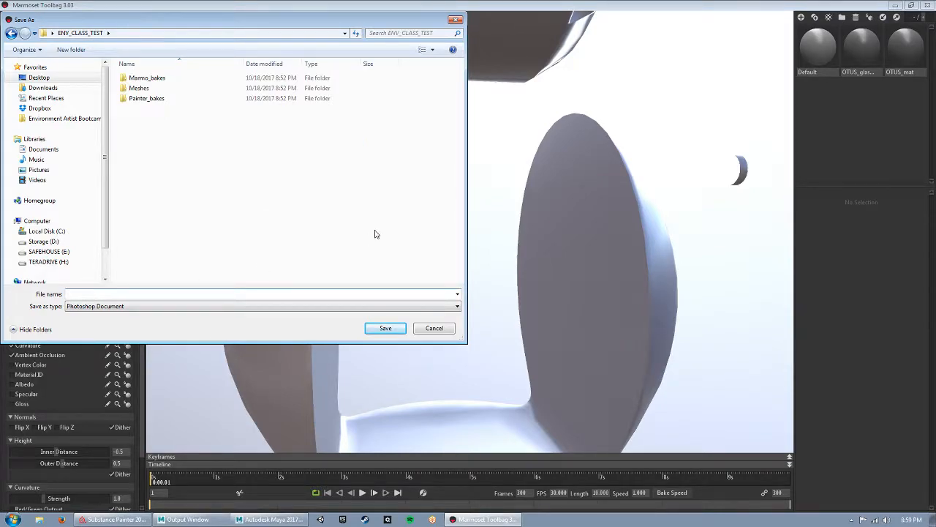
type("marmo_bake")
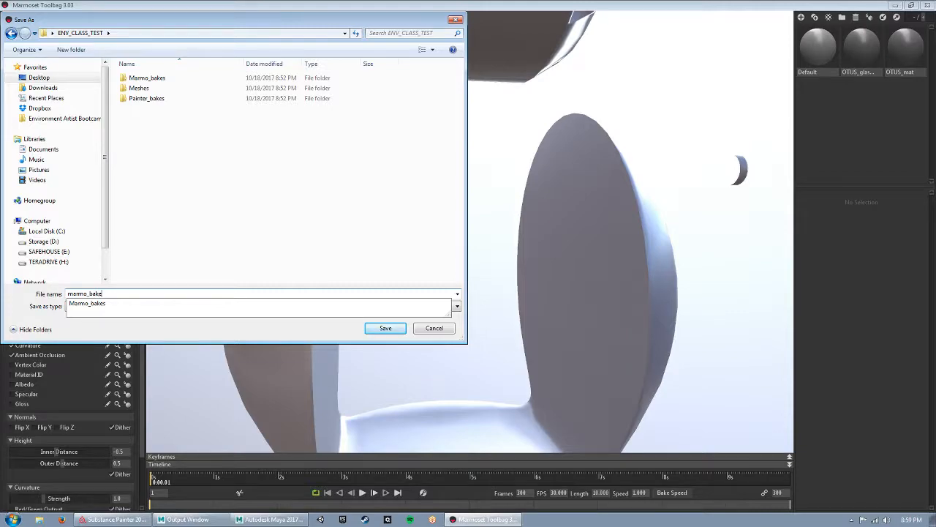
type("_test")
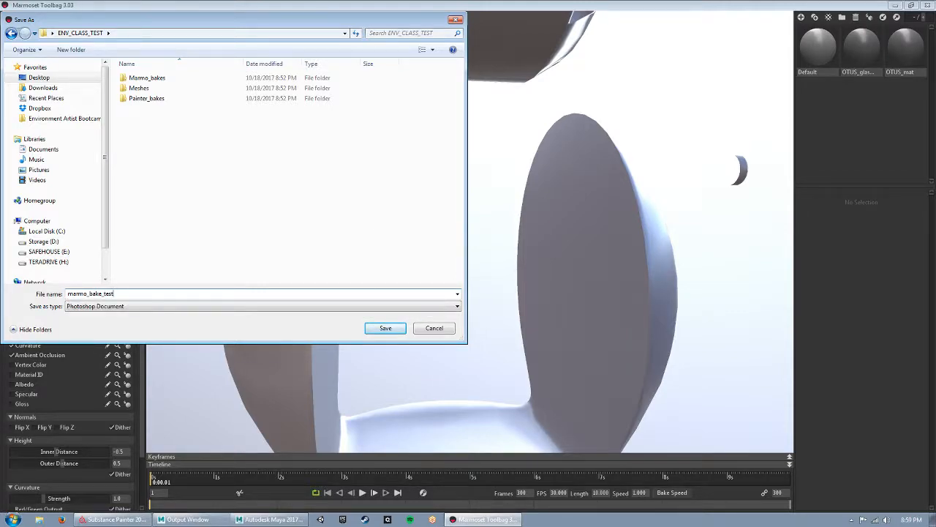
left_click(385, 327)
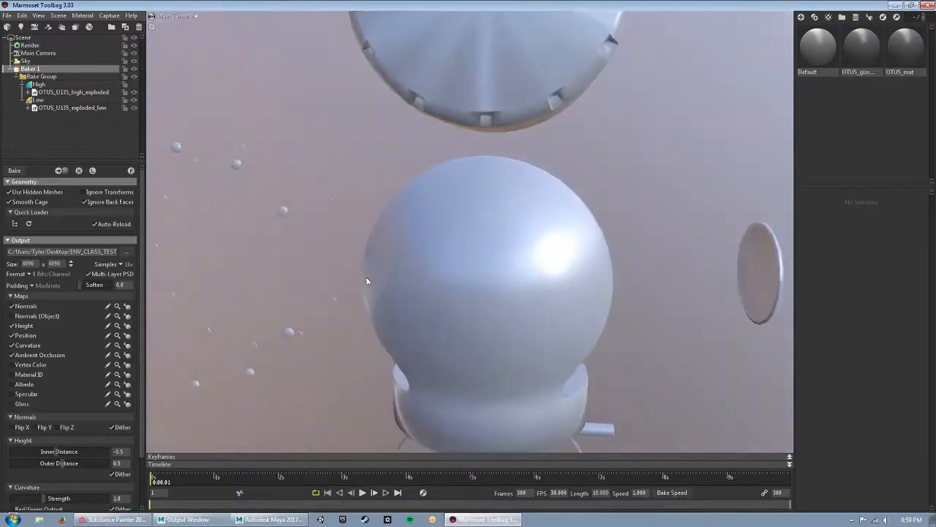
- Start baking the enabled maps and switch to Substance Painter while the bake runs
left_click_drag(367, 280, 448, 309)
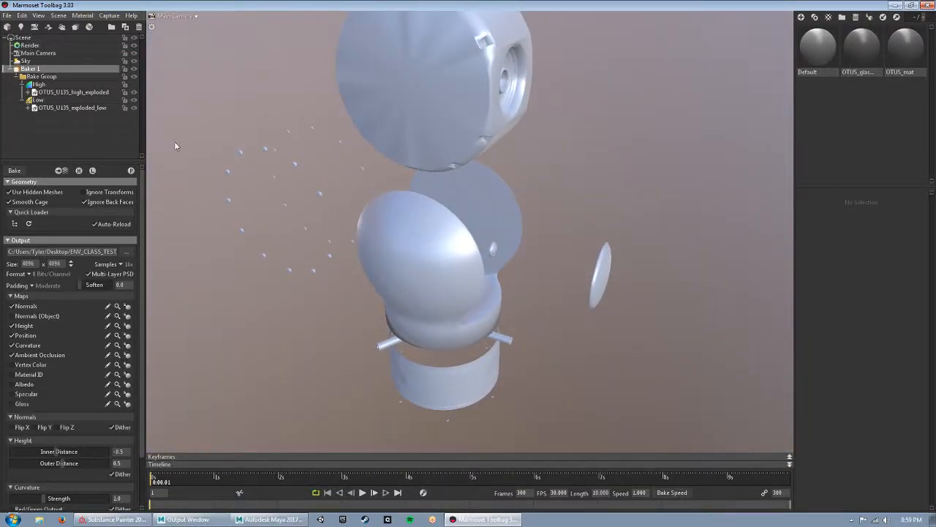
left_click(16, 171)
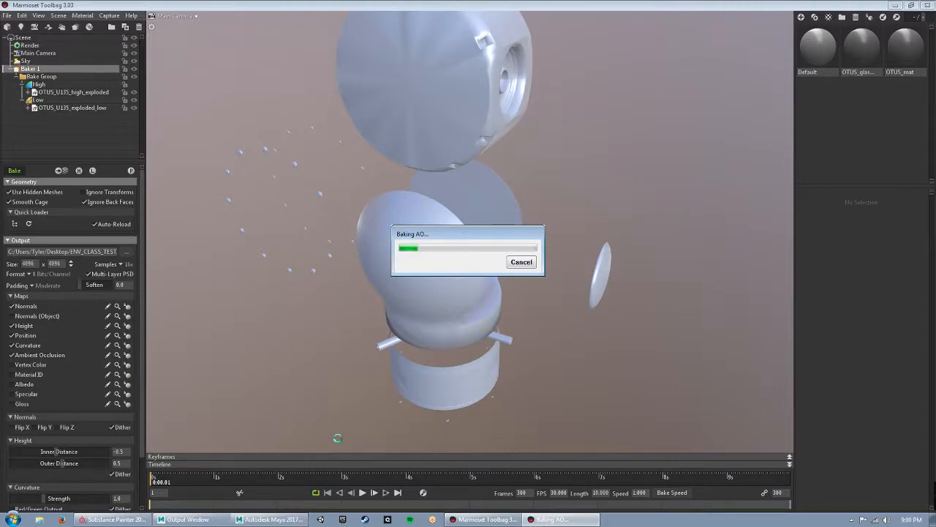
left_click(115, 520)
left_click(112, 520)
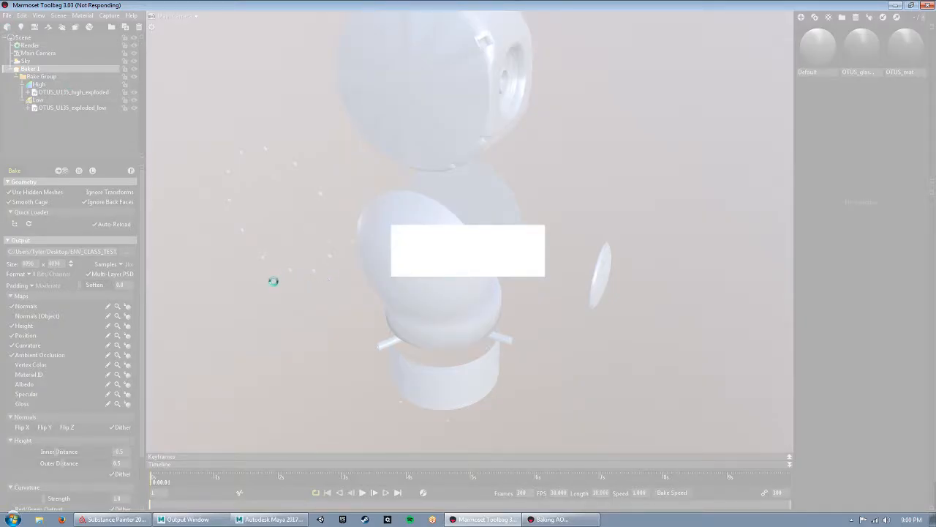
left_click(116, 520)
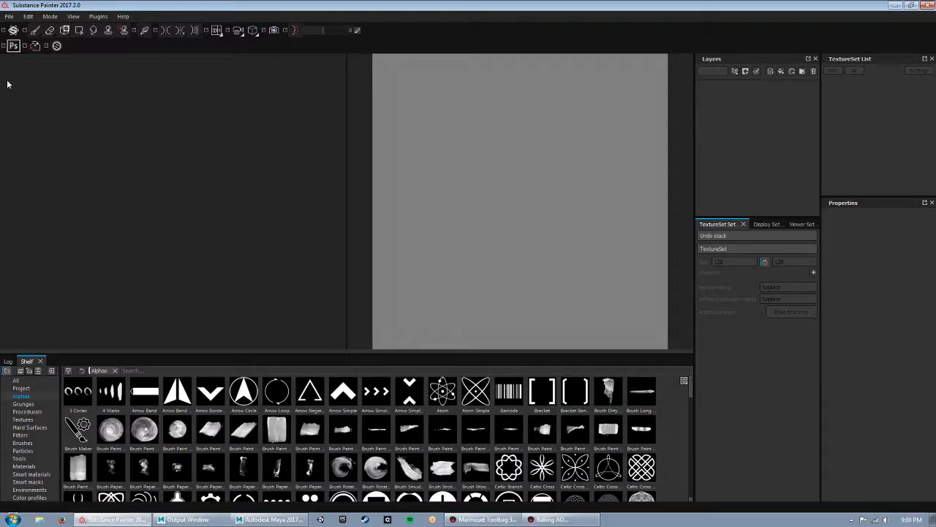
- Start a new project with the OpenGL normal map format and a 4096 document resolution
left_click(8, 17)
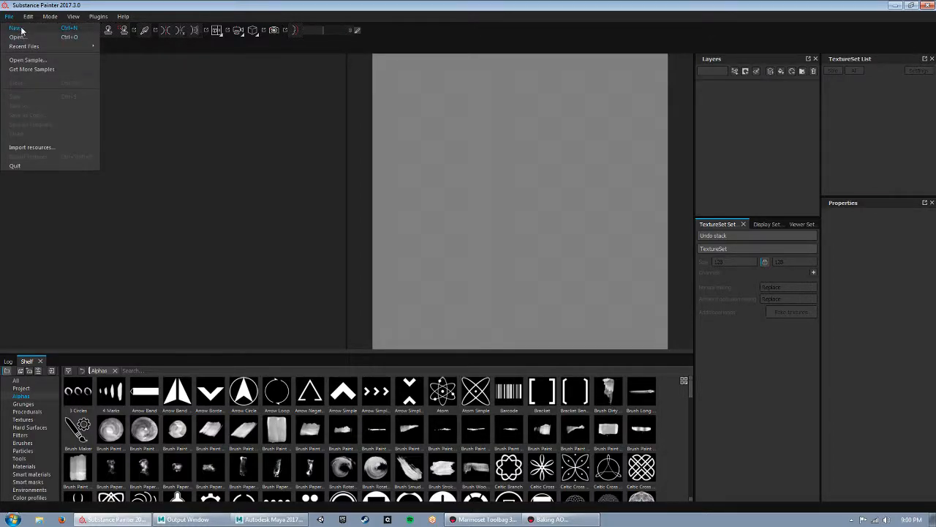
left_click(16, 28)
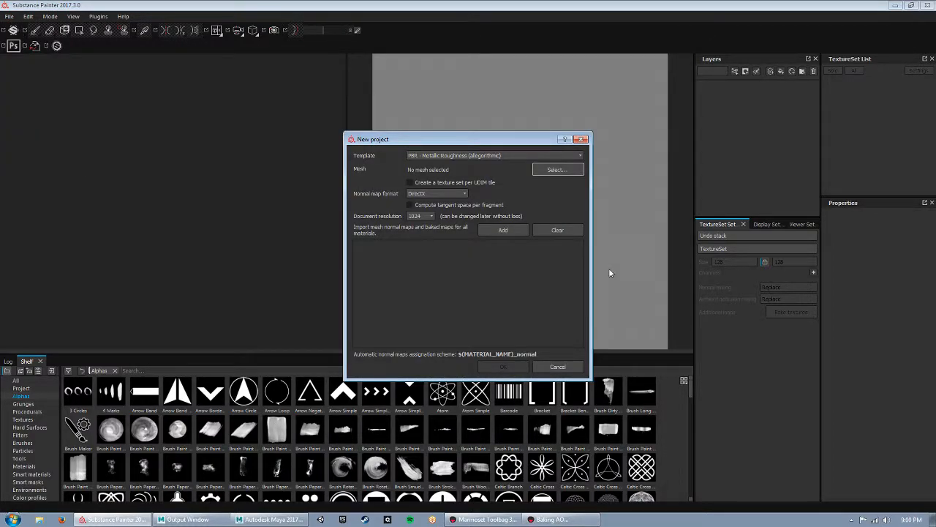
left_click(428, 207)
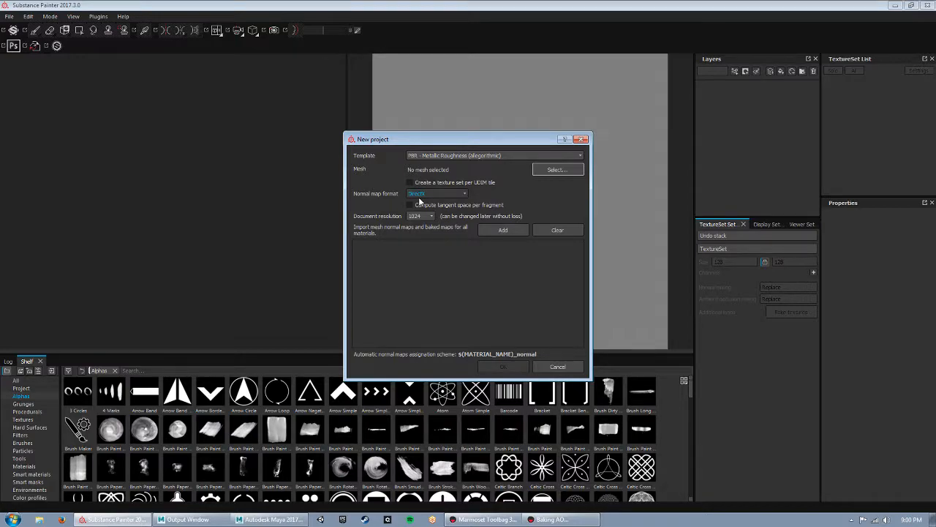
left_click(420, 195)
left_click(450, 193)
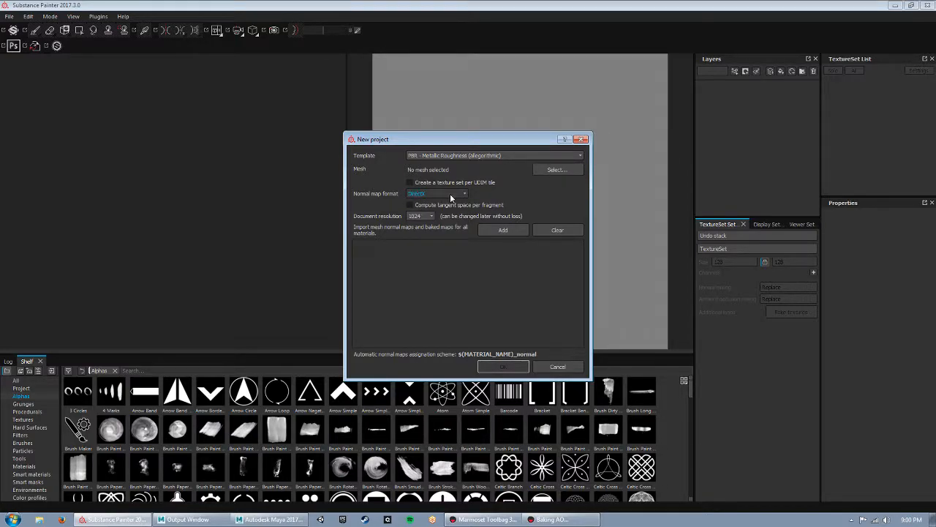
left_click(460, 193)
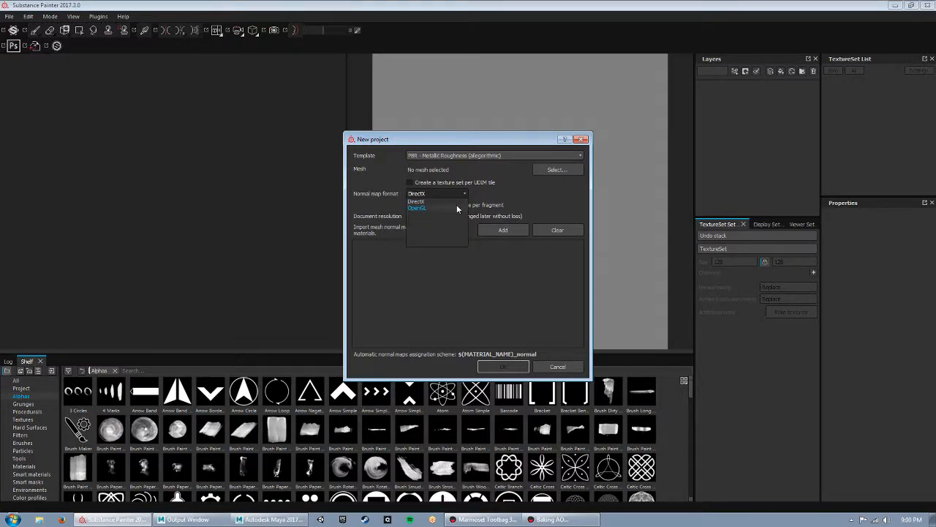
left_click(419, 208)
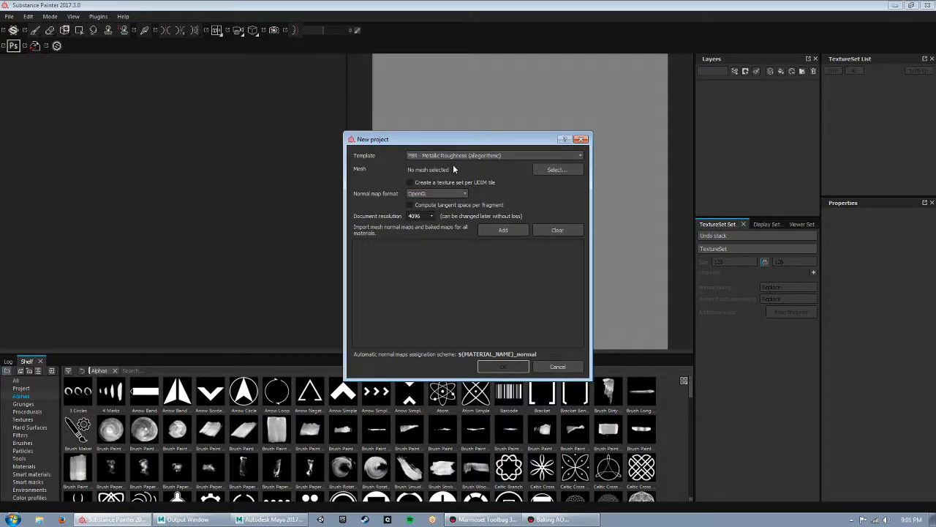
- Choose OTUS_U135_exploded_low.fbx from the desktop's ENV_CLASS_TEST Meshes folder as the project mesh and create the project
left_click(557, 169)
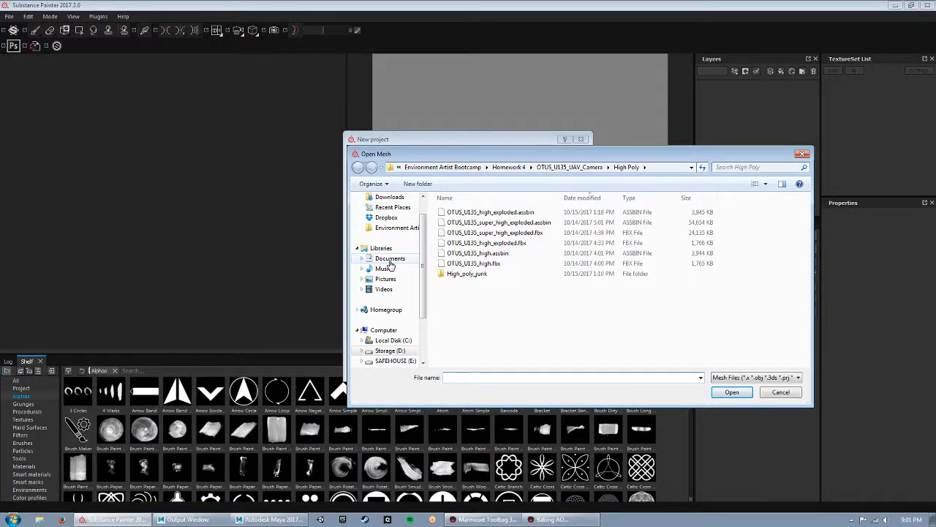
scroll(390, 241, "up", 1)
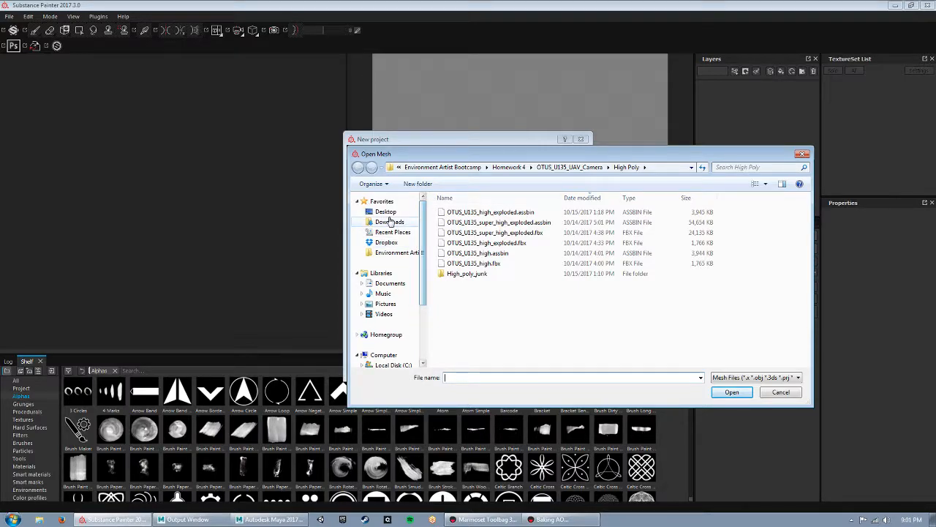
left_click(387, 213)
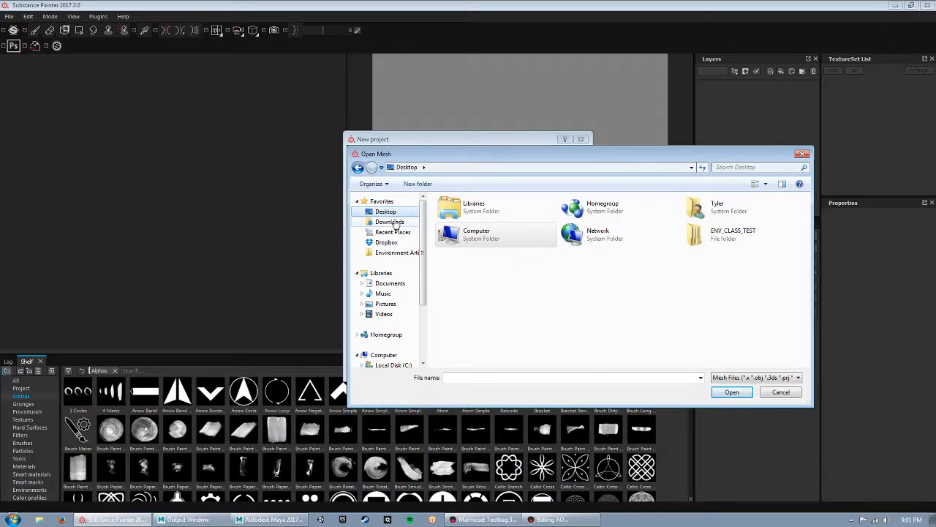
double_click(737, 232)
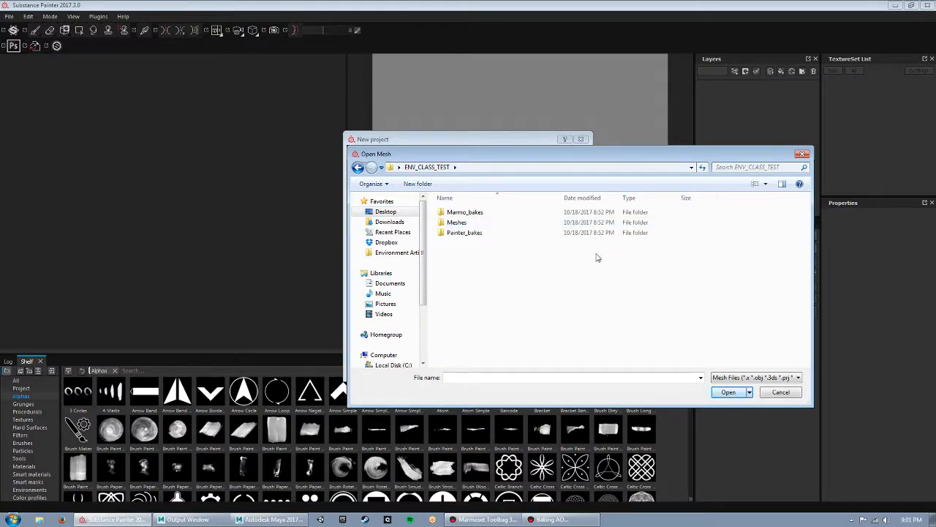
double_click(454, 222)
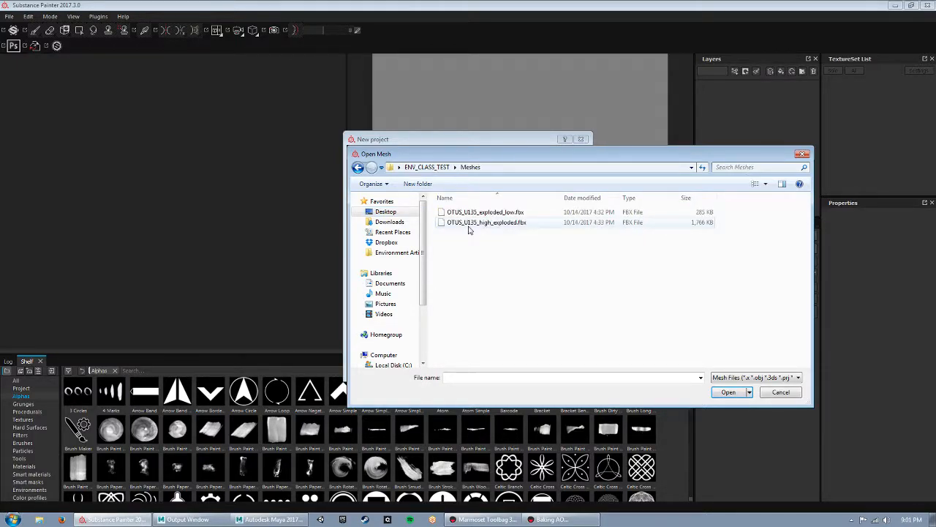
left_click(512, 213)
left_click(738, 394)
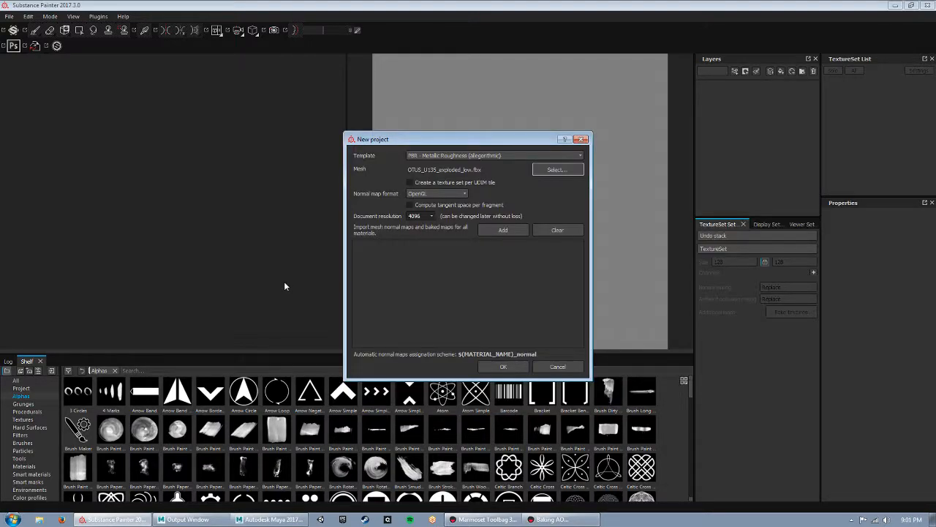
left_click(506, 366)
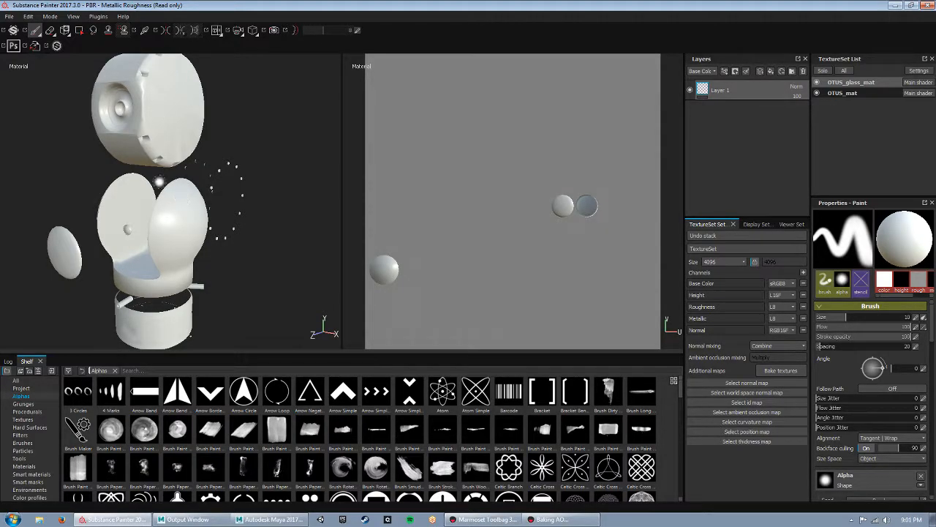
- Hide the OTUS_glass_mat texture set and make OTUS_mat the active texture set
left_click(849, 93)
left_click(817, 82)
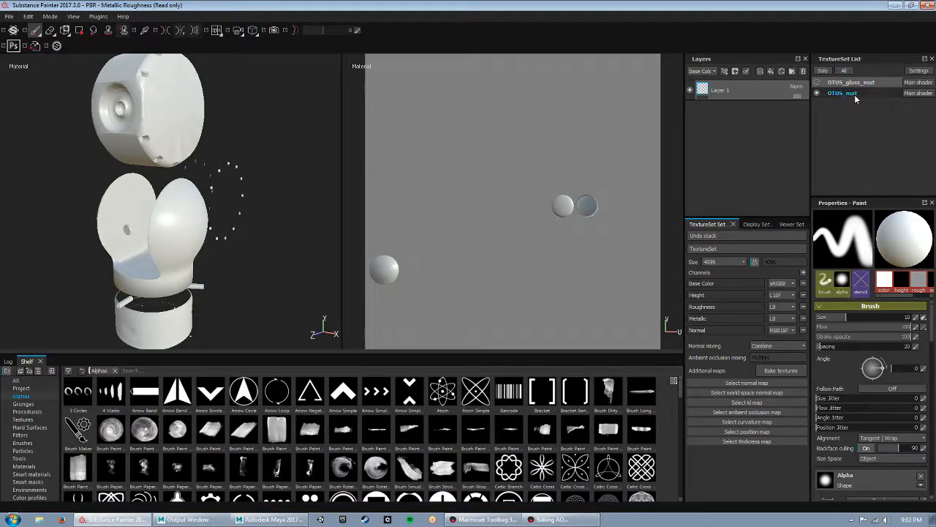
left_click(859, 94)
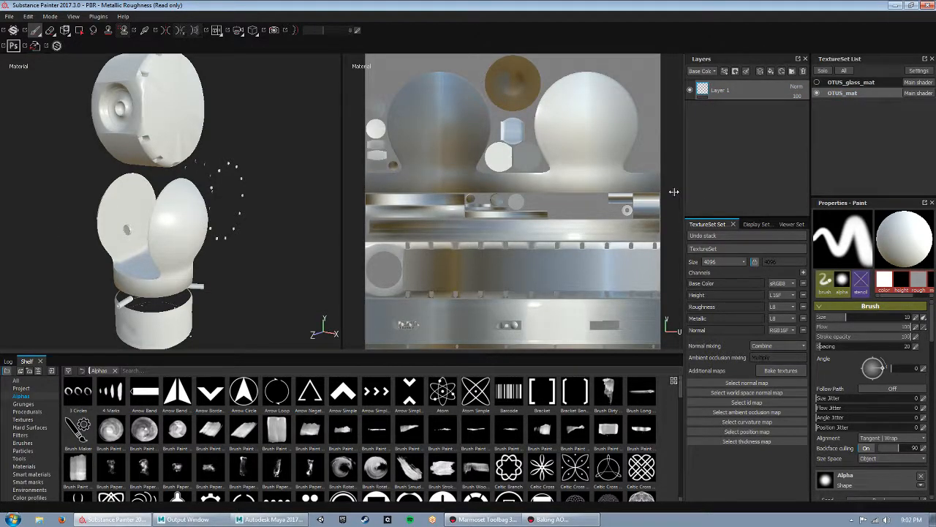
- Open the texture baking settings and add OTUS_U135_high_exploded.fbx as the high definition mesh
left_click(782, 371)
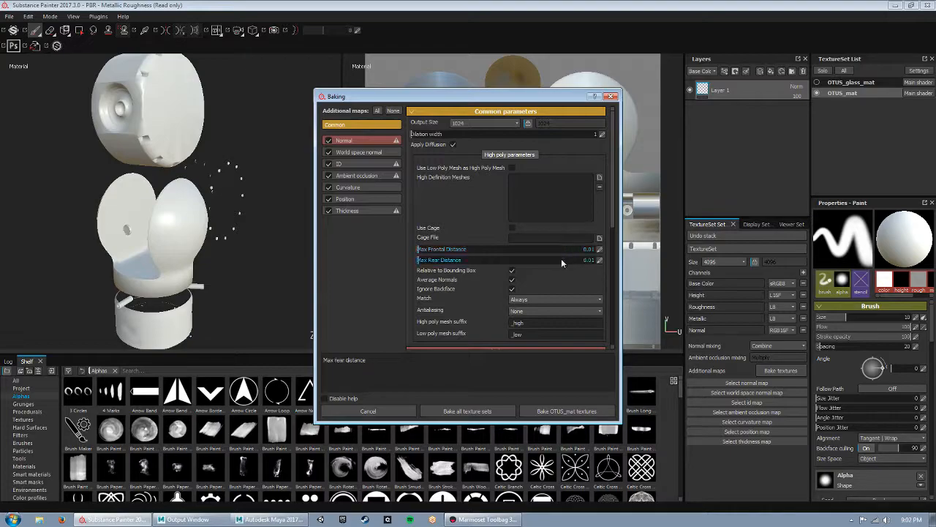
left_click(600, 177)
left_click(465, 180)
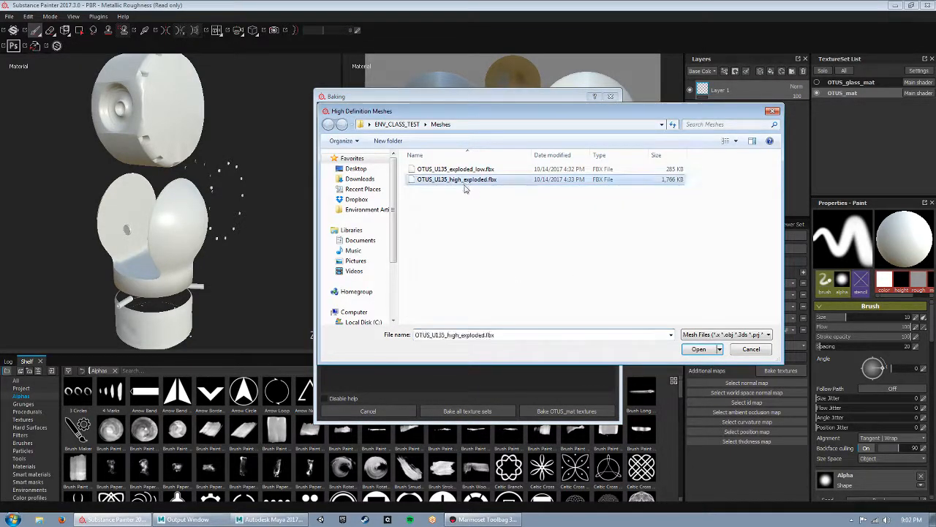
left_click(699, 348)
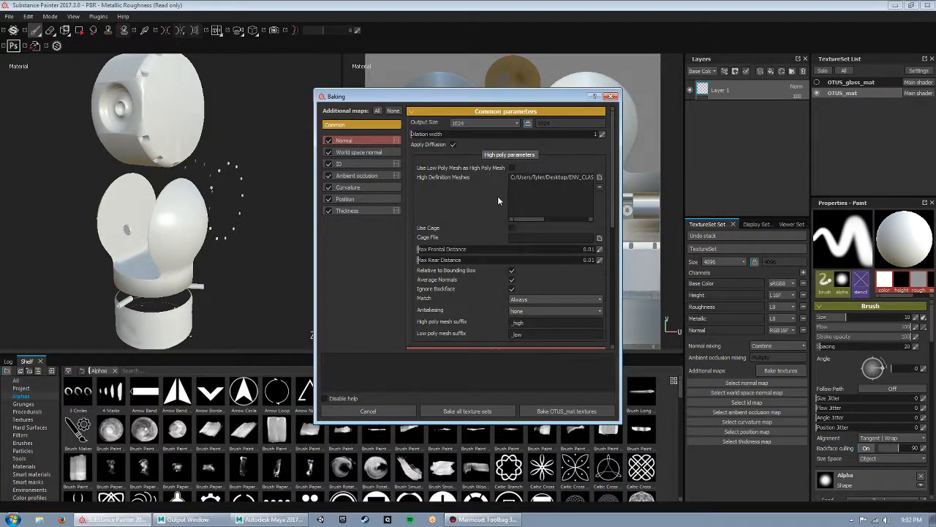
- Set the bake's output size to 1024
left_click(506, 121)
left_click(464, 161)
left_click(489, 123)
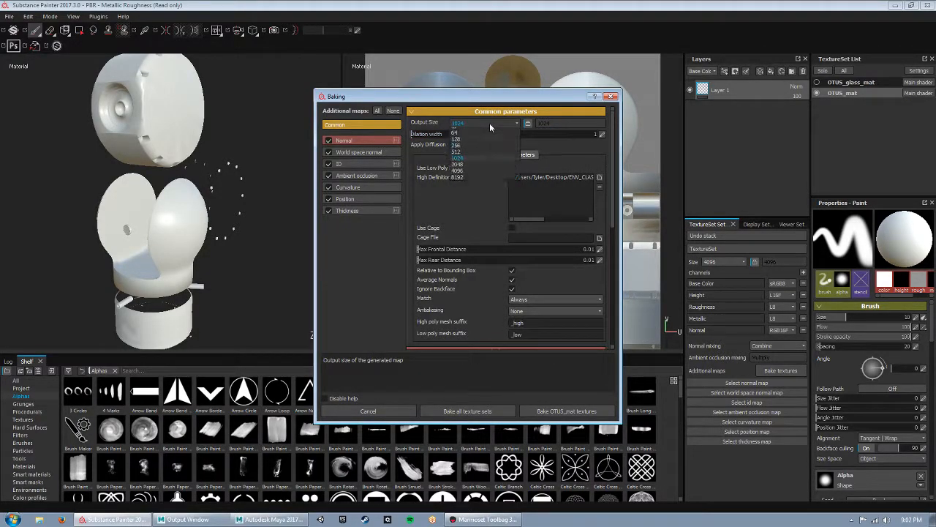
left_click(468, 162)
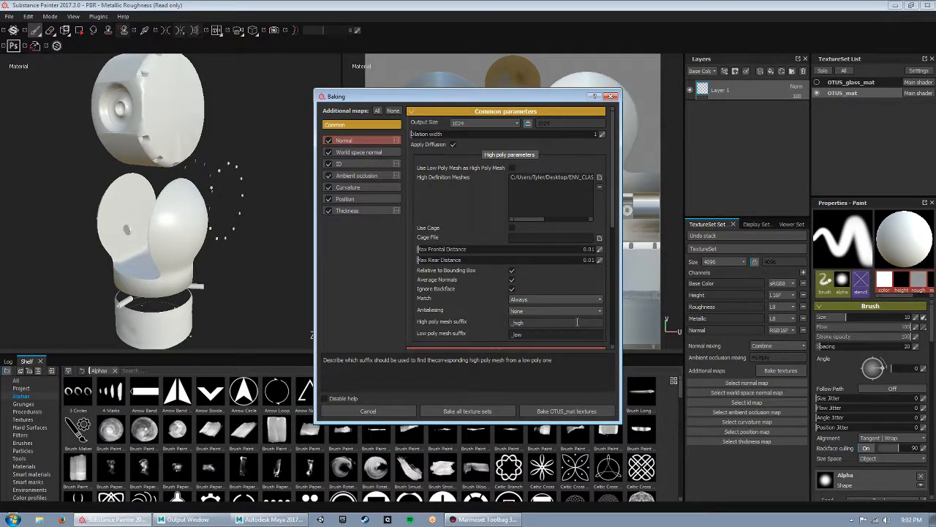
- Set the bake's antialiasing to Subsampling 2x2 and turn off Average Normals in the high poly parameters
left_click(545, 311)
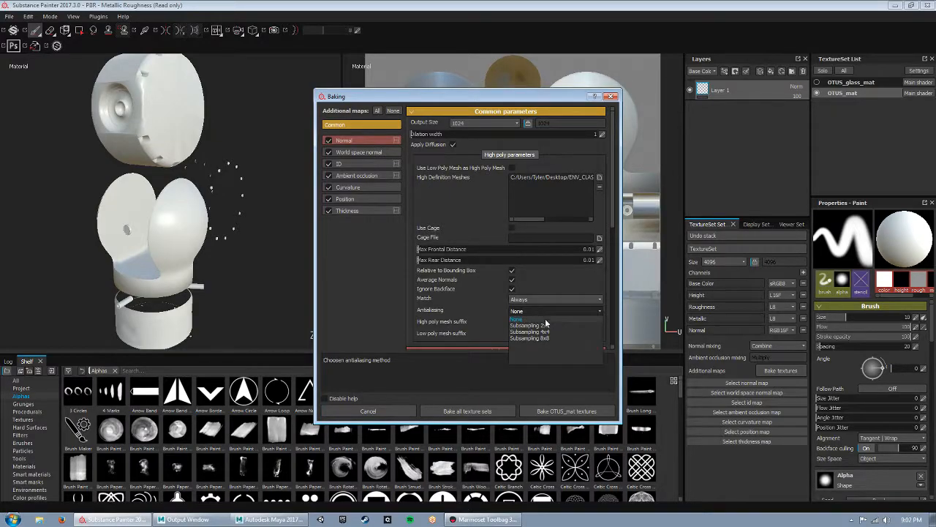
left_click(530, 325)
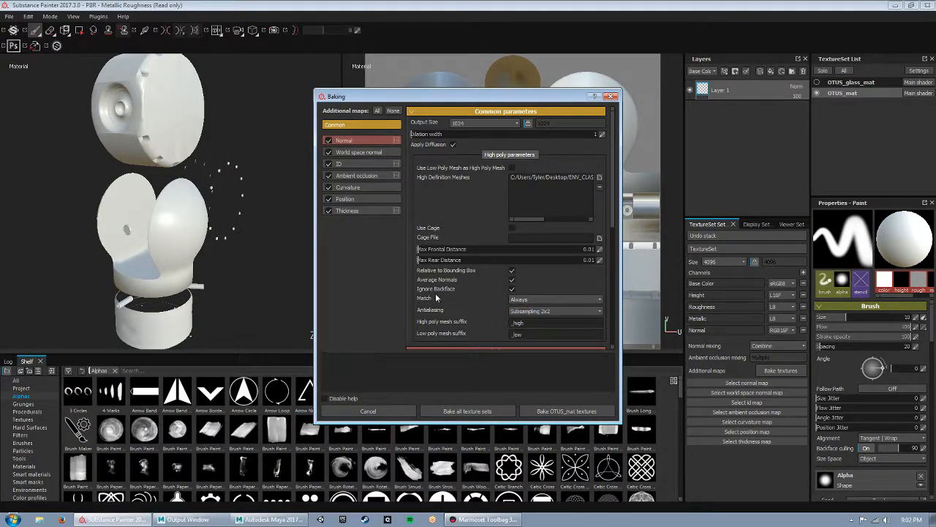
left_click(512, 288)
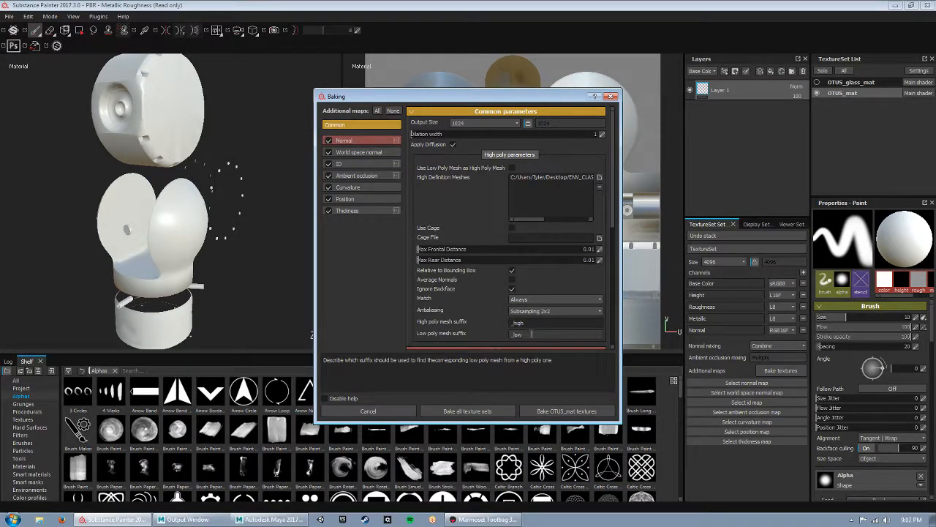
scroll(530, 313, "down", 2)
scroll(534, 293, "up", 2)
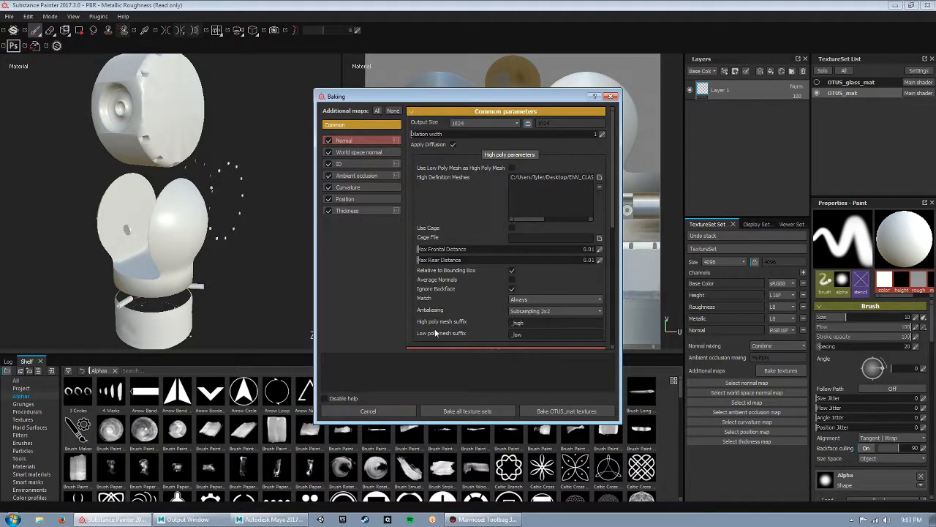
- Switch to Marmoset Toolbag and assign the Default material to the OTUS_U135_exploded_low mesh
left_click(493, 520)
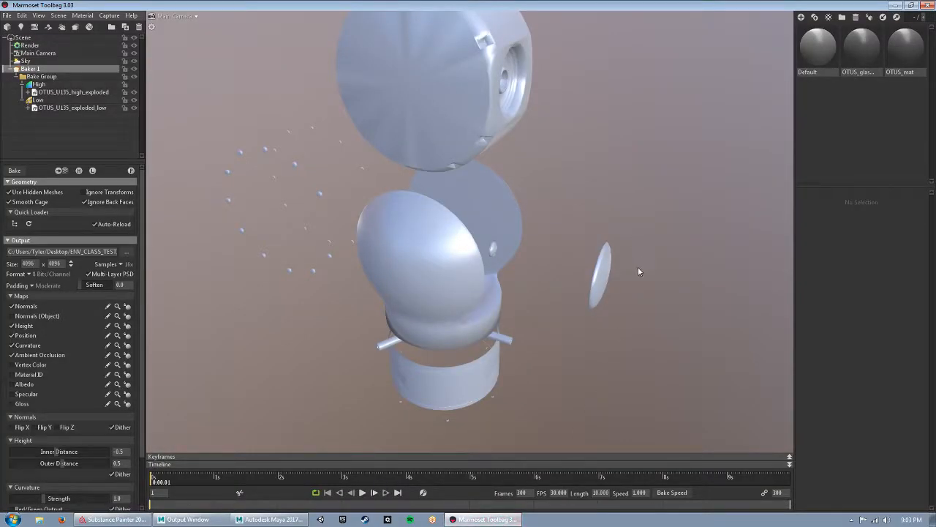
left_click_drag(489, 128, 494, 183)
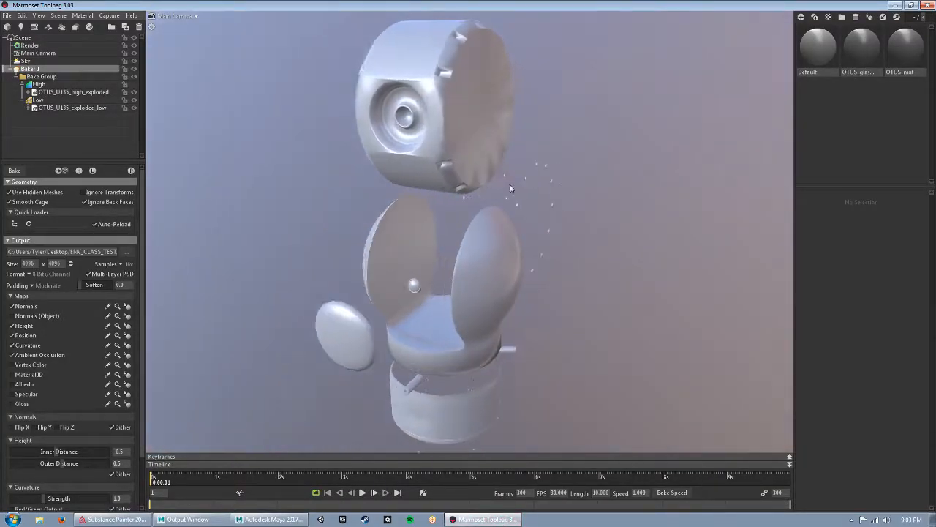
mouse_move(823, 47)
left_mouse_down()
mouse_move(91, 131)
mouse_move(96, 93)
mouse_move(102, 108)
left_mouse_up()
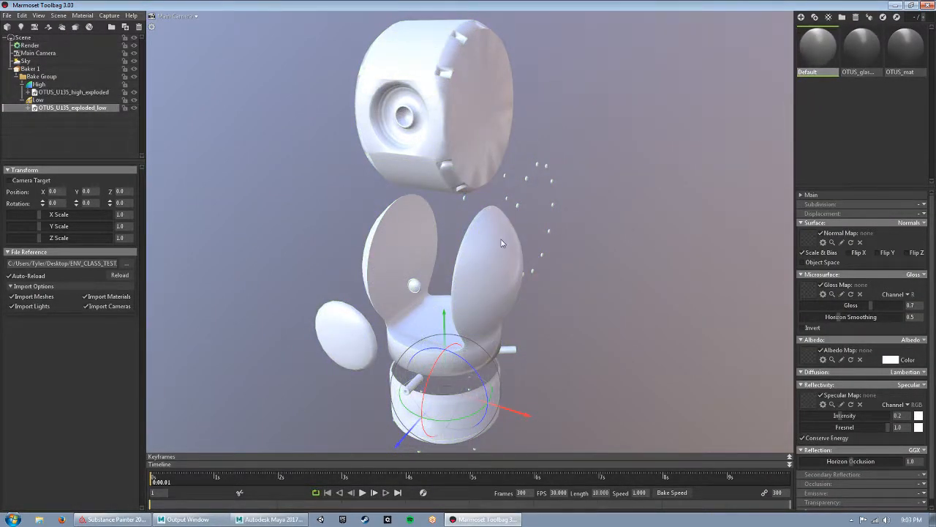
- Load marmo_bake_test as the Default material's normal map and confirm its texture settings with sRGB Color Space off
left_click(811, 242)
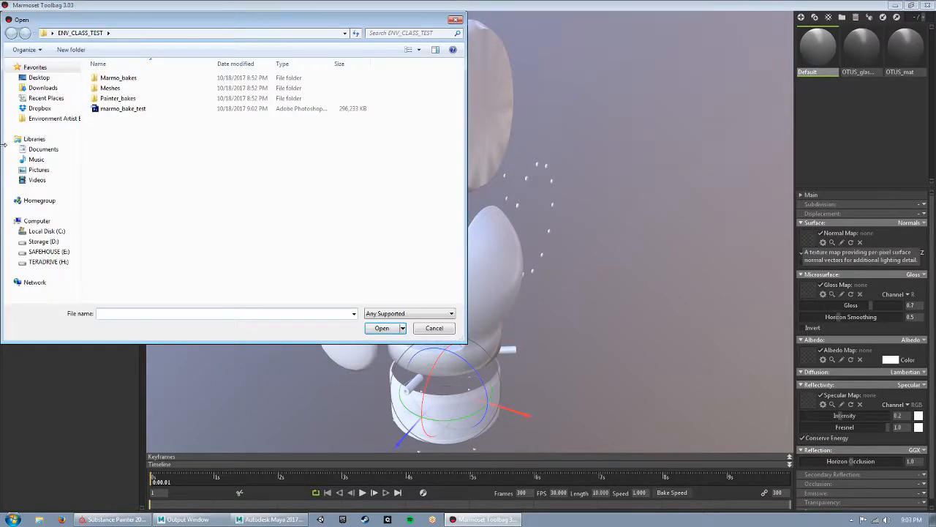
left_click(155, 108)
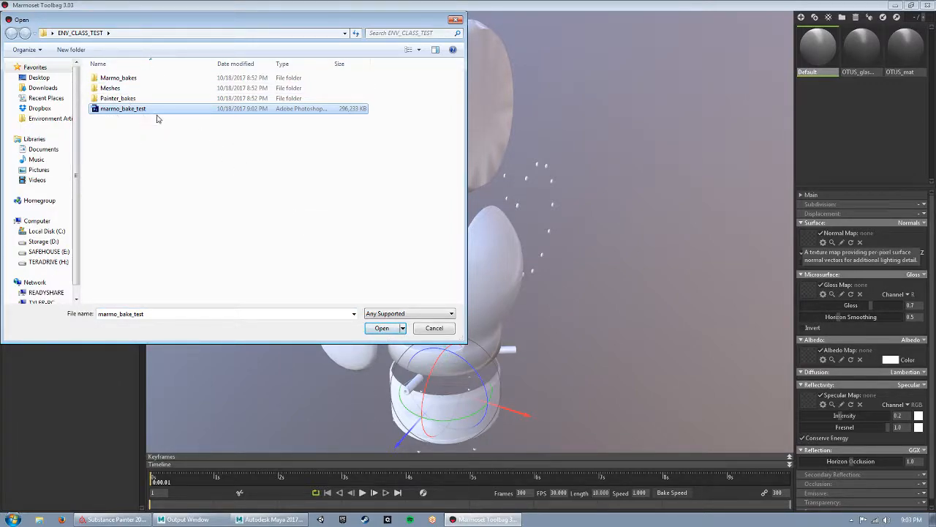
left_click(371, 327)
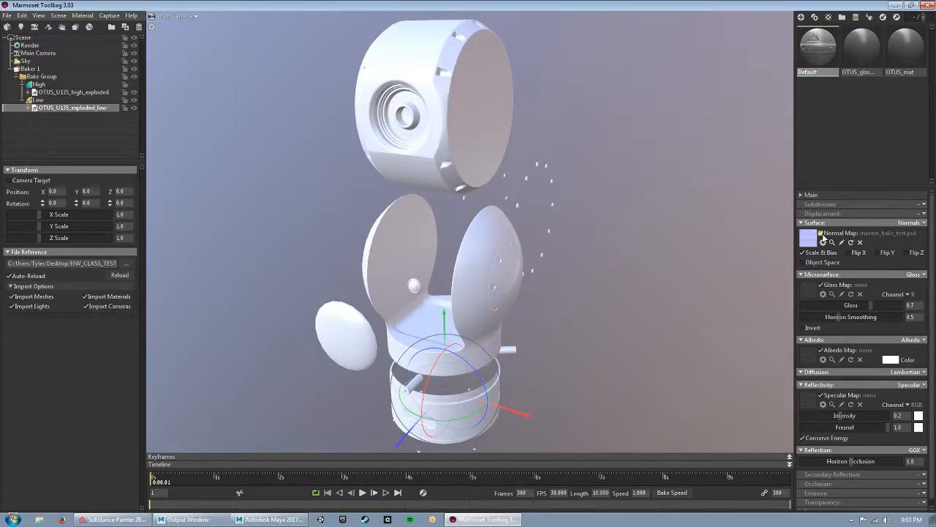
left_click(823, 243)
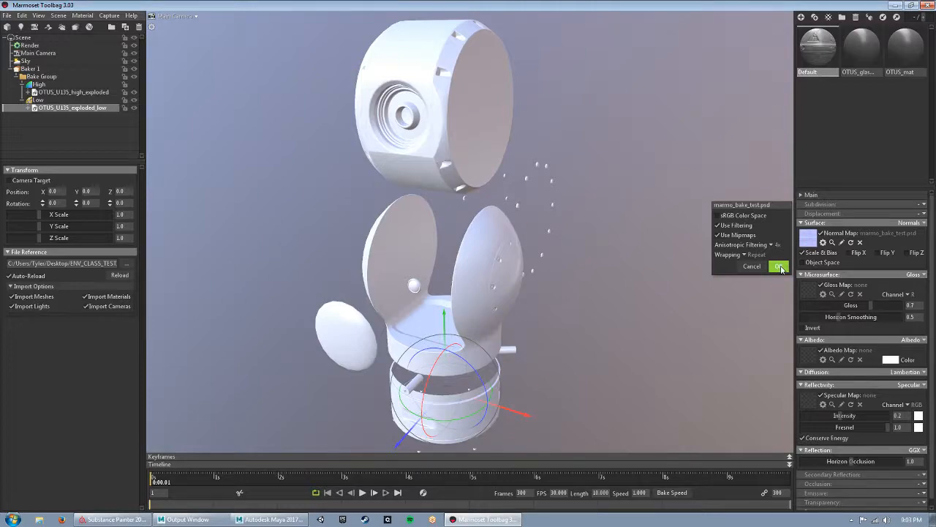
left_click(780, 267)
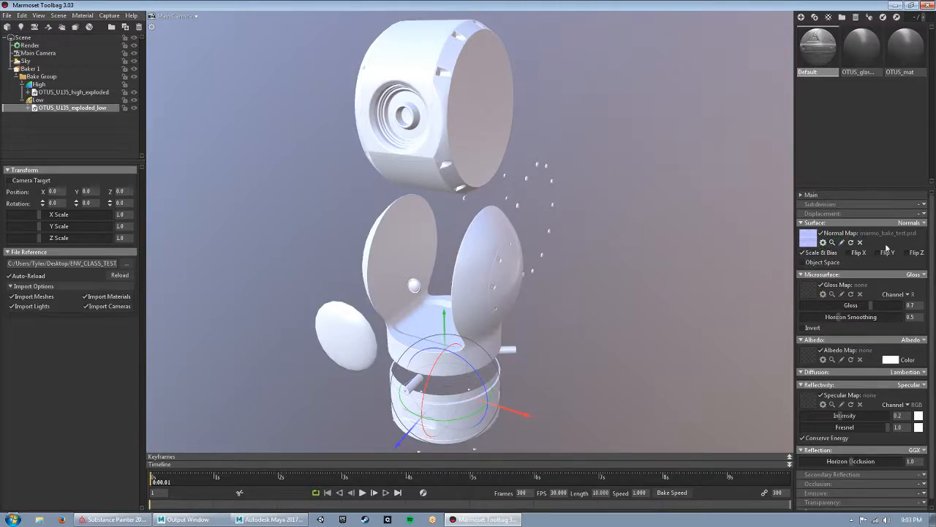
- Load marmo_bake_test as the Default material's gloss map and invert it
left_click(811, 292)
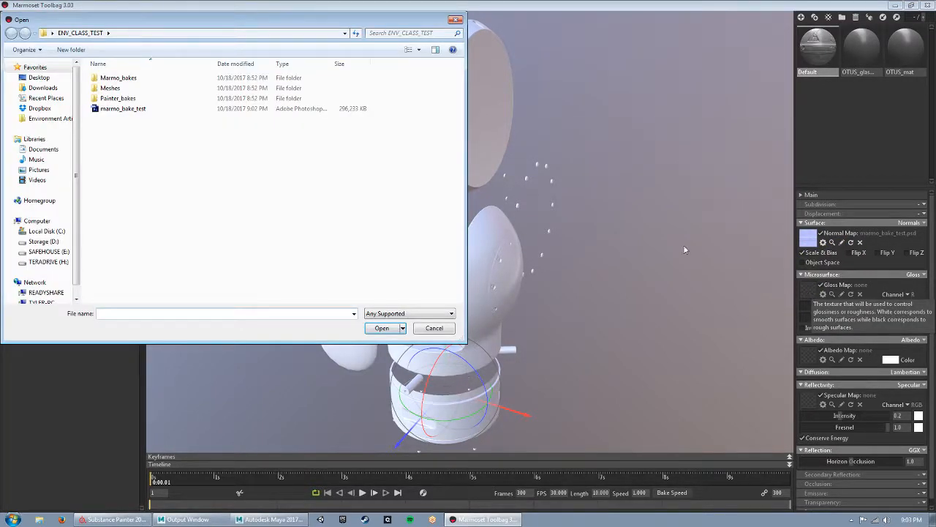
left_click(193, 110)
left_click(379, 328)
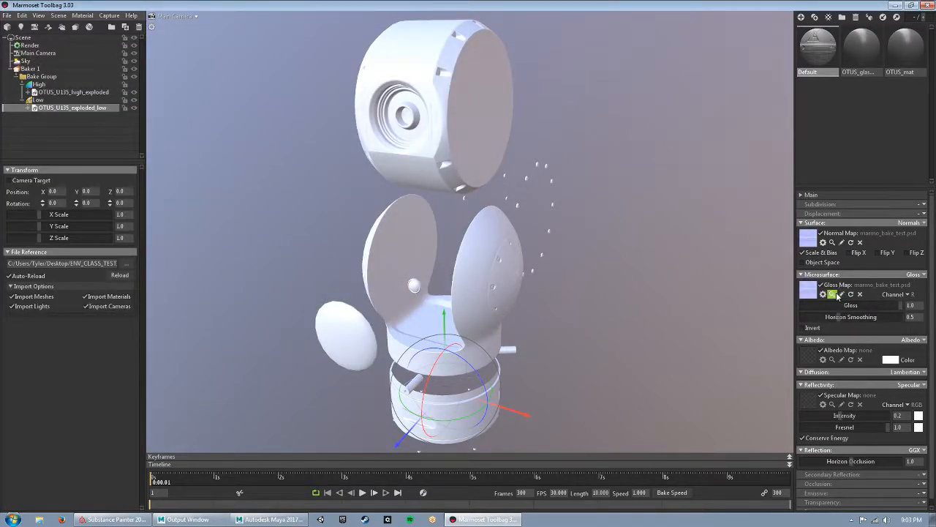
left_click(912, 275)
left_click(851, 332)
left_click(802, 328)
- Load marmo_bake_test into the Default material's albedo slot and disable that map
scroll(856, 311, "down", 1)
left_click(810, 350)
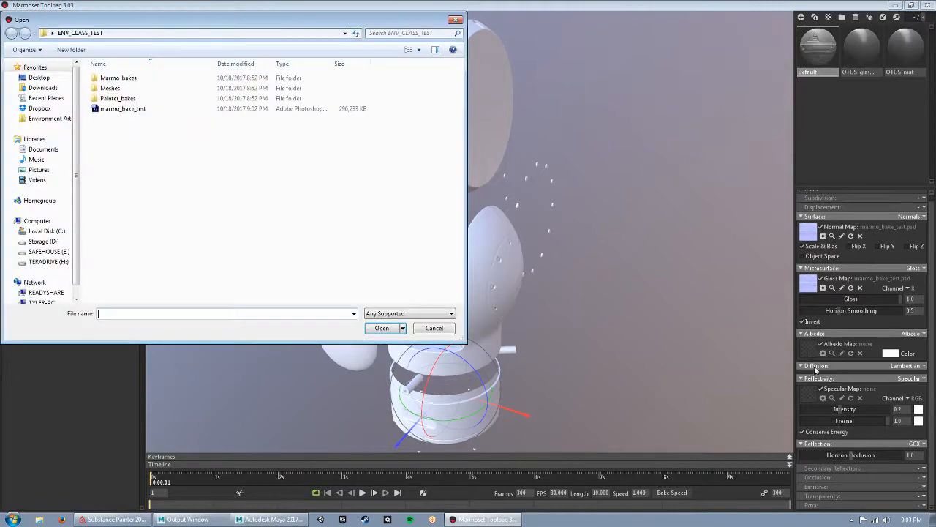
left_click(195, 110)
left_click(377, 329)
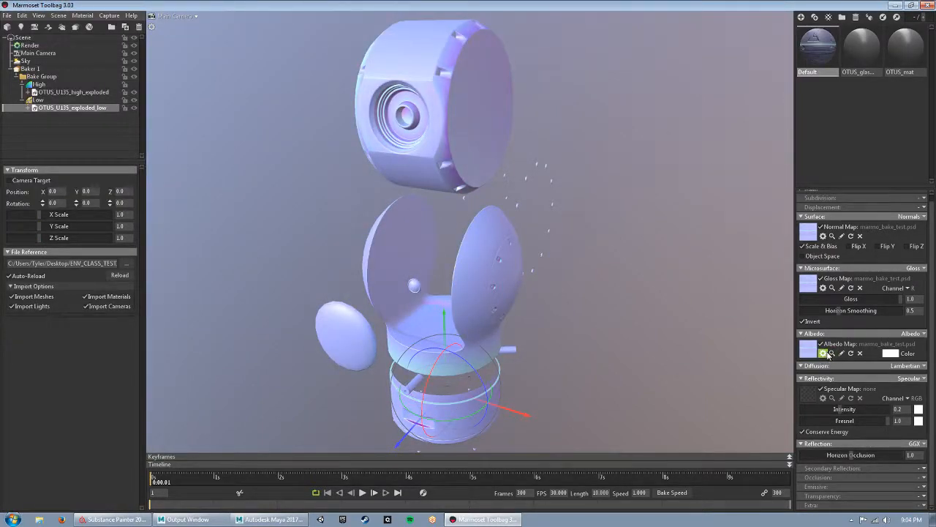
left_click(821, 345)
left_click(821, 344)
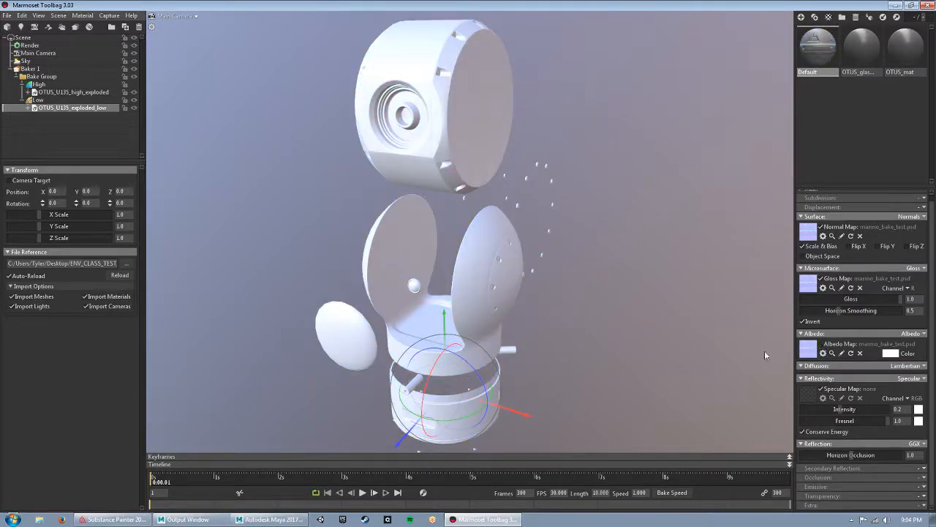
- Change the Default material's reflectivity model to Metalness and load marmo_bake_test as the metalness map
left_click(913, 378)
left_click(882, 406)
left_click(809, 401)
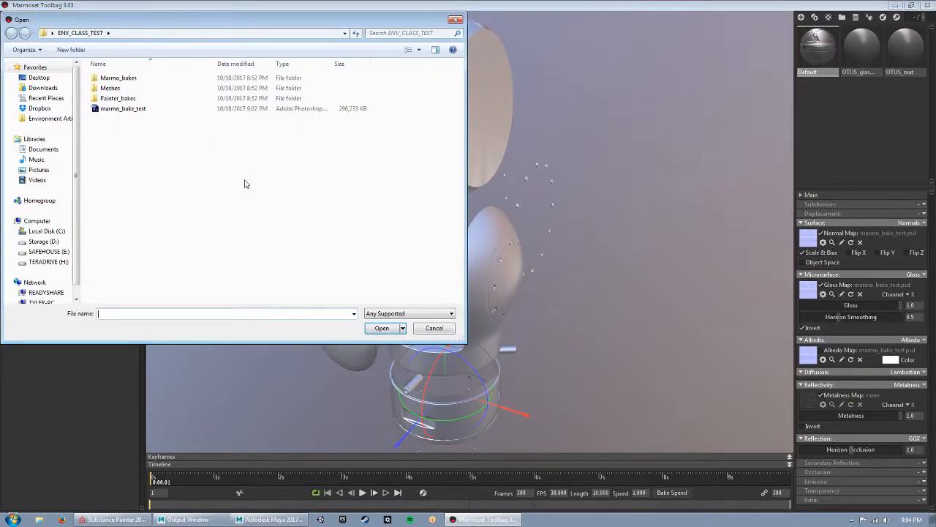
left_click(212, 109)
left_click(382, 328)
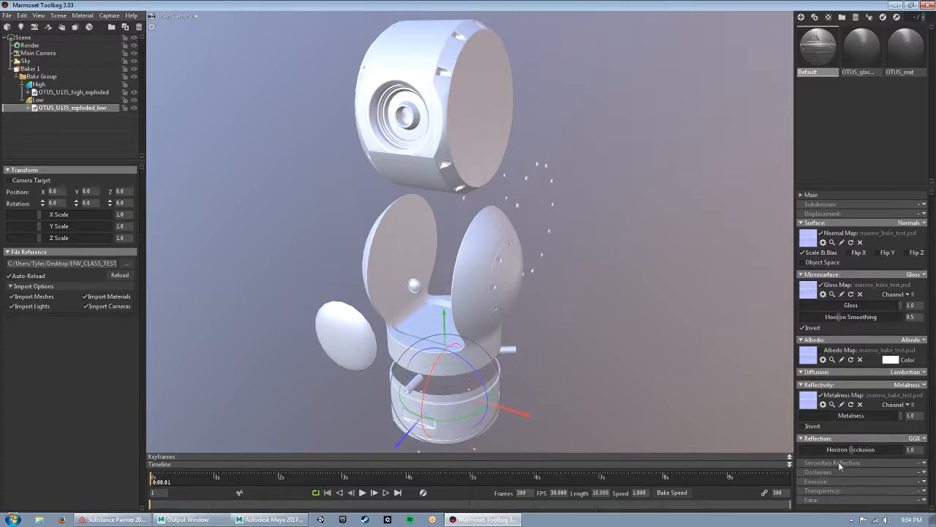
- Enable Occlusion shading on the Default material and load marmo_bake_test as the occlusion map
left_click(924, 473)
left_click(890, 493)
left_click(809, 485)
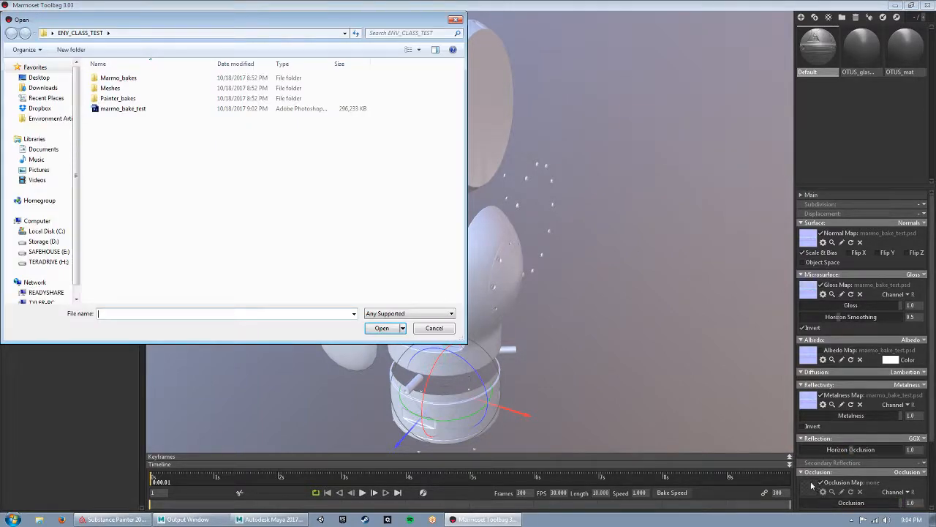
left_click(135, 108)
left_click(370, 330)
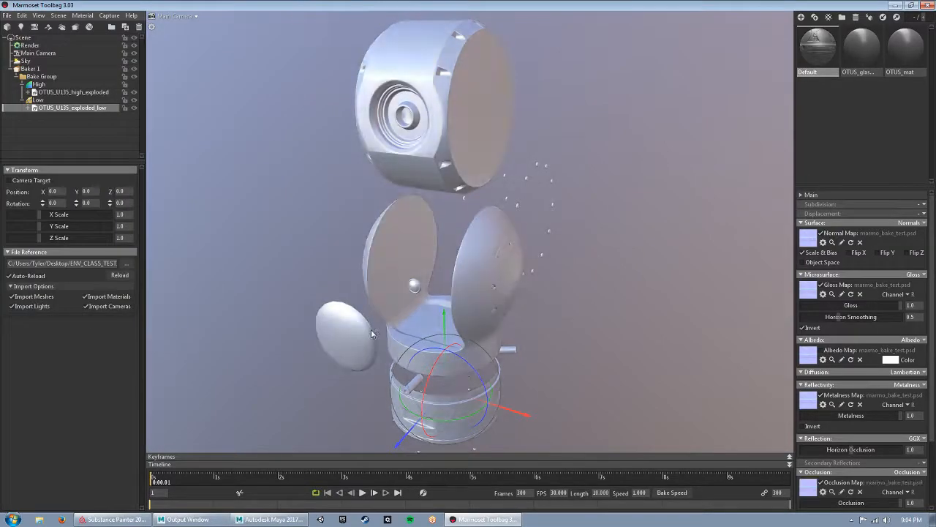
- Review the occlusion map's texture settings on the Default material, toggling sRGB Color Space and leaving it off
left_click_drag(597, 151, 539, 113)
middle_click_drag(516, 234, 526, 163)
right_click_drag(525, 163, 593, 251)
left_click_drag(593, 251, 554, 231)
scroll(819, 380, "down", 3)
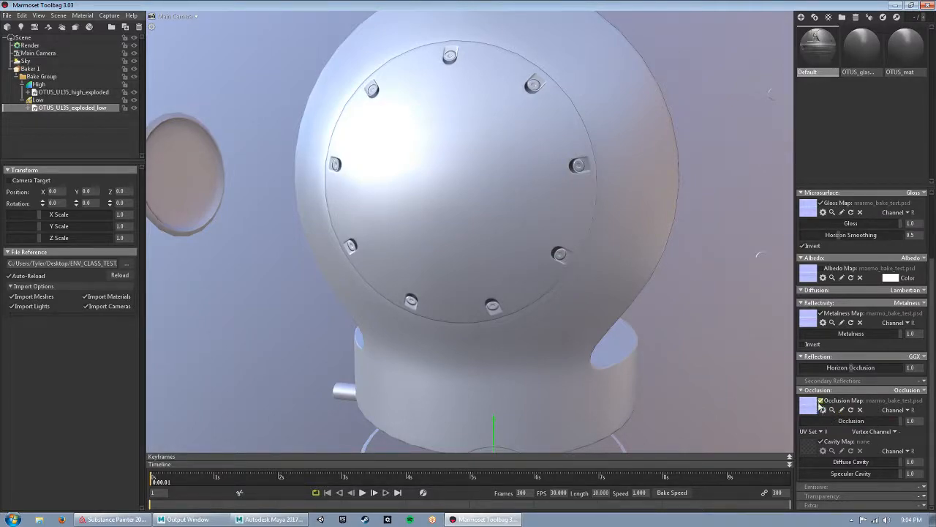
left_click(822, 408)
left_click(759, 384)
left_click(760, 384)
left_click(780, 433)
- Toggle the metalness map's visibility off and back on, and recheck the occlusion map's texture settings
left_click(820, 314)
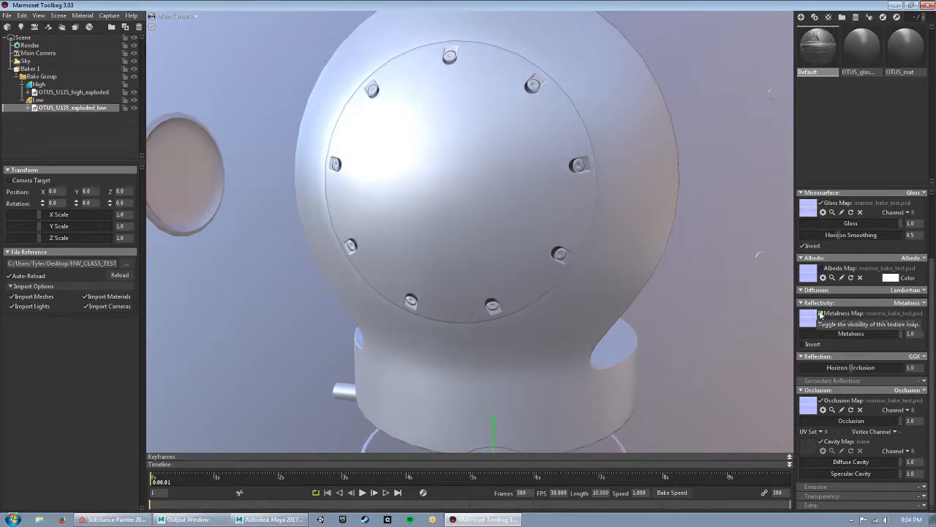
left_click(820, 314)
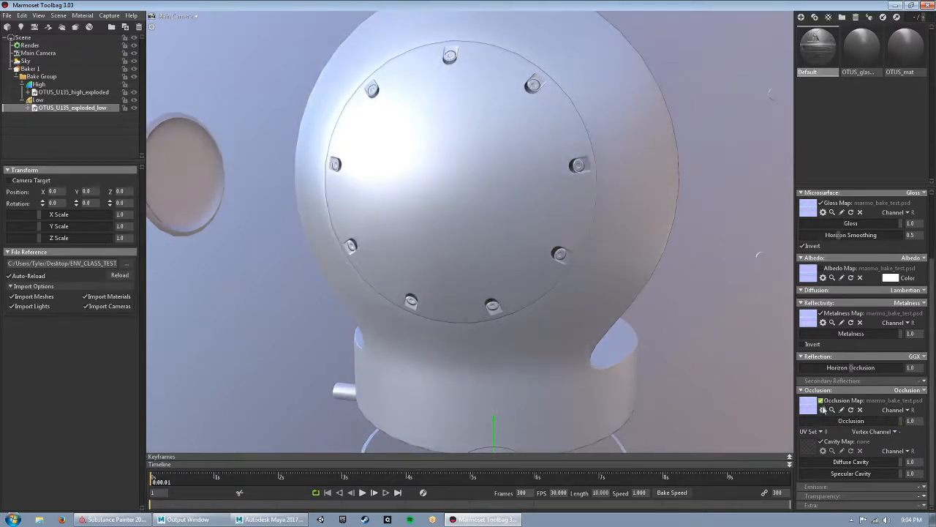
left_click(822, 409)
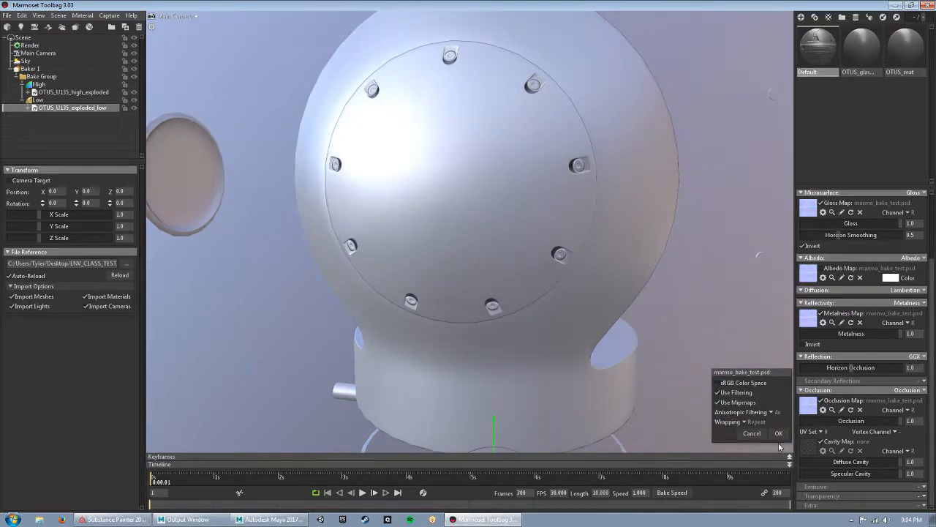
left_click(778, 433)
- Examine the baked rivets and circular seam on the camera body's rounded side
left_click_drag(537, 289, 505, 204)
left_click_drag(522, 159, 522, 260)
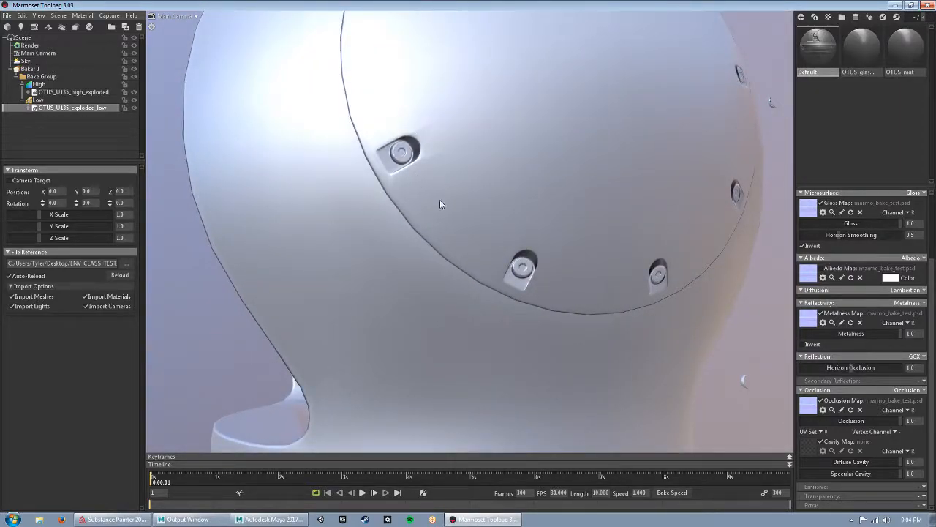
right_click_drag(583, 228, 358, 219)
left_click_drag(352, 219, 447, 246)
right_click_drag(447, 245, 238, 228)
left_click_drag(332, 221, 444, 267)
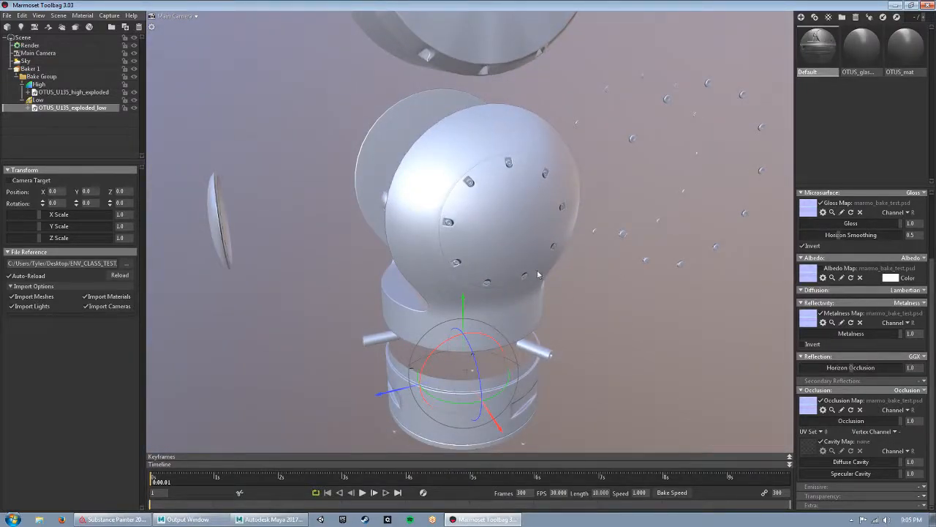
left_click_drag(487, 233, 594, 287)
scroll(584, 291, "up", 5)
- Select main_cam_low and cam_base_low in turn and examine the baked lens rings, bevels and base recesses
double_click(485, 232)
left_click_drag(605, 196, 525, 150)
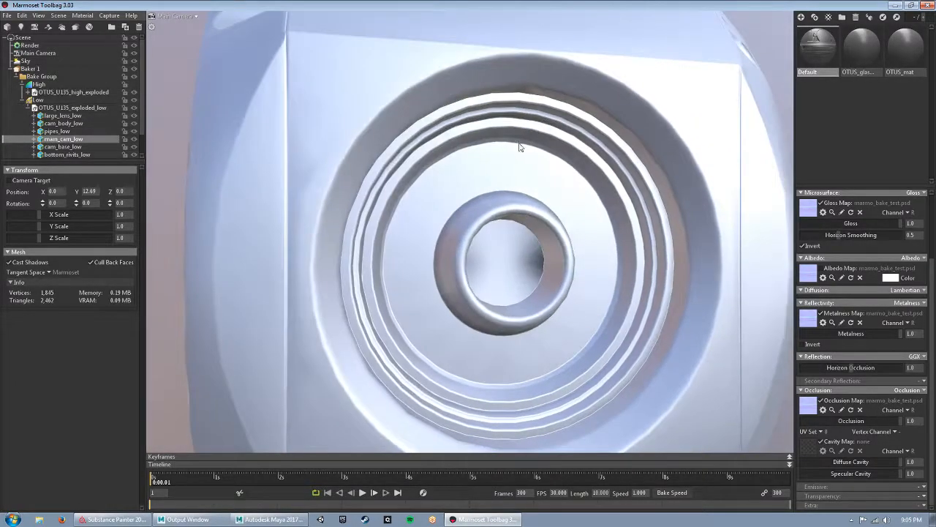
right_click_drag(537, 242, 357, 170)
left_click_drag(356, 170, 323, 211)
right_click_drag(531, 350, 365, 330)
middle_click_drag(521, 371, 531, 259)
mouse_move(531, 259)
left_mouse_down()
mouse_move(542, 249)
mouse_move(504, 271)
mouse_move(591, 253)
mouse_move(748, 285)
mouse_move(560, 312)
mouse_move(505, 274)
mouse_move(527, 261)
left_mouse_up()
right_click_drag(528, 262, 386, 319)
left_click(475, 317)
left_click_drag(474, 314, 514, 318)
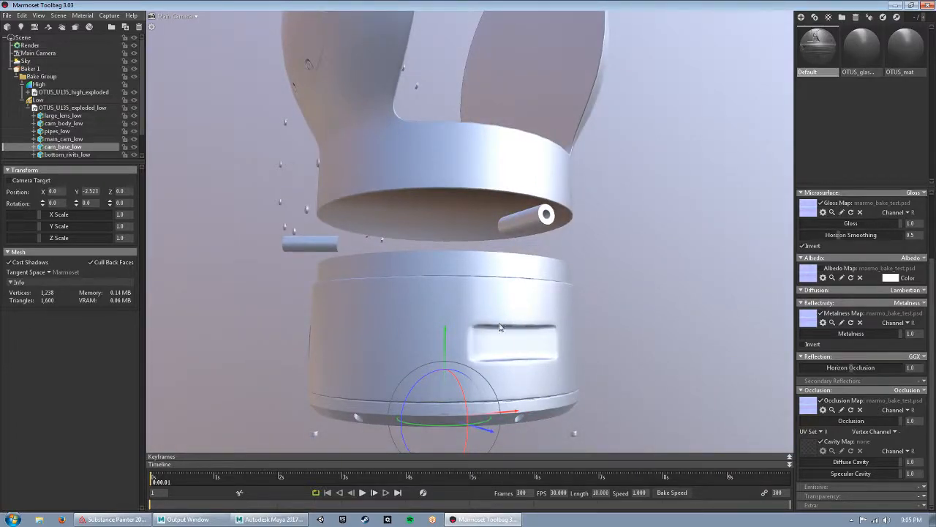
left_click_drag(562, 375, 511, 398)
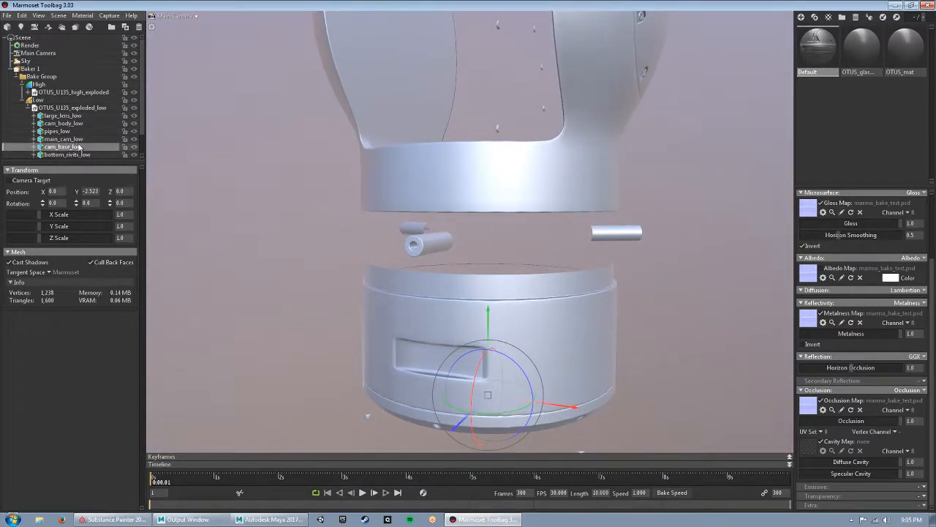
- Collapse OTUS_U135_exploded_low, hide the Low group and show the High group to inspect the high-poly model
left_click(28, 108)
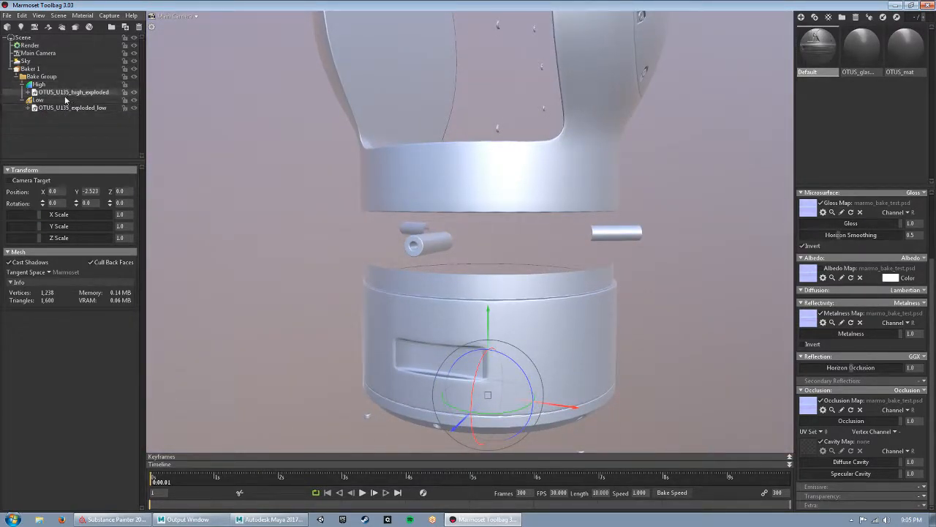
left_click(134, 99)
middle_click_drag(533, 237, 525, 186)
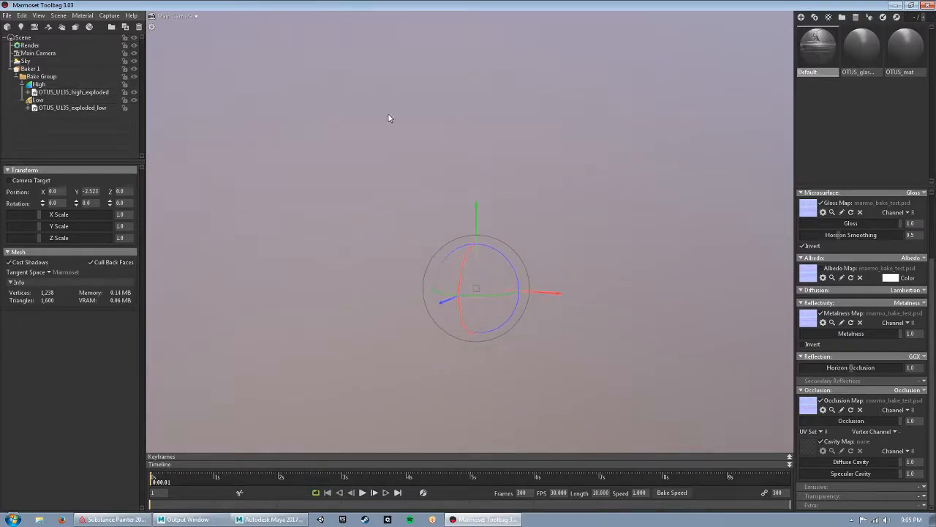
left_click(134, 85)
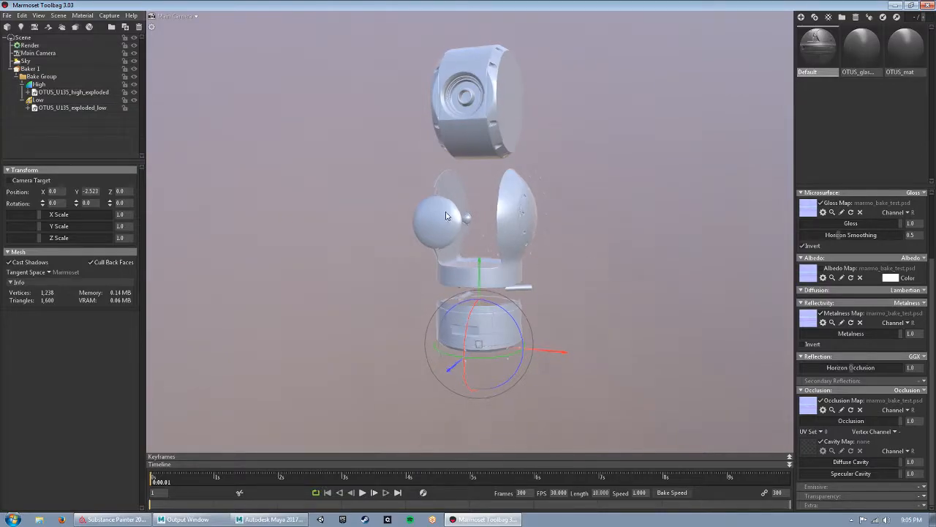
left_click_drag(443, 213, 561, 233)
scroll(566, 244, "up", 5)
middle_click_drag(566, 244, 538, 334)
left_click_drag(538, 334, 482, 268)
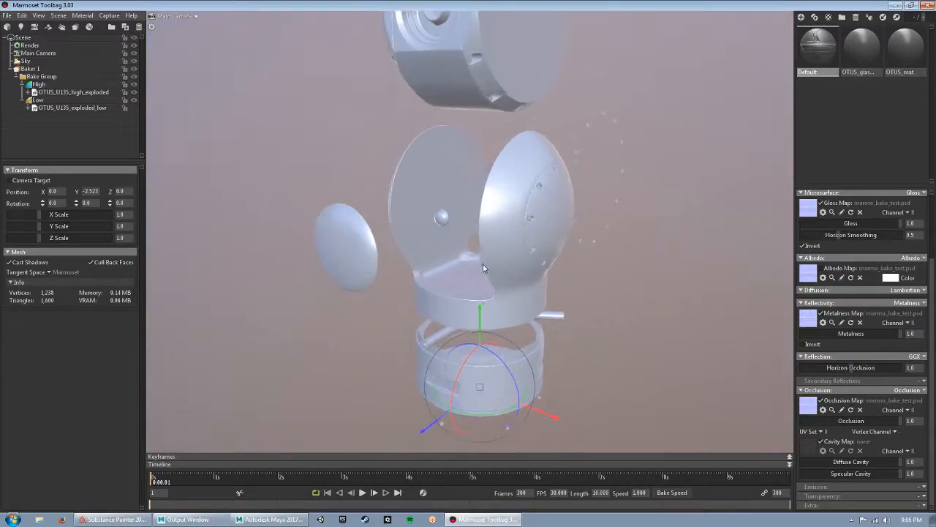
- Bring back the low-poly mesh and move OTUS_U135_high_exploded along negative X to compare both models side by side
left_click(134, 92)
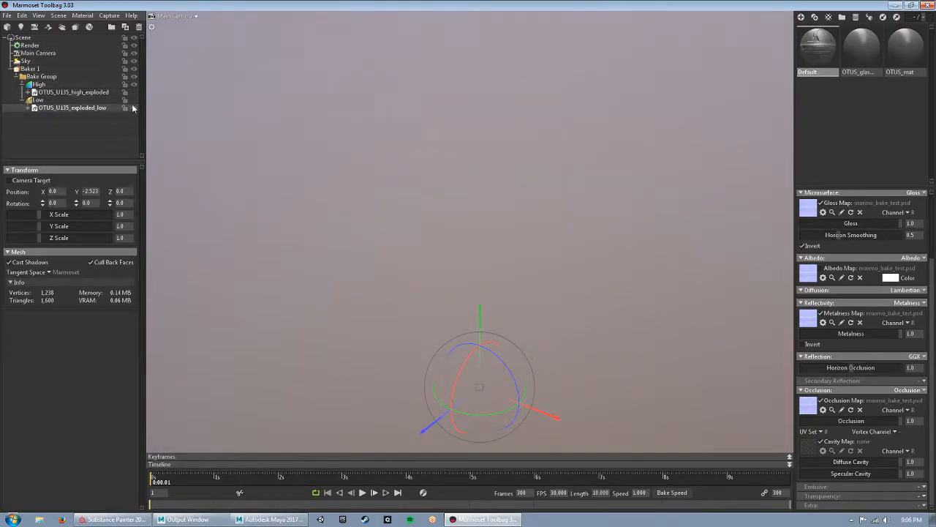
left_click(133, 107)
mouse_move(510, 315)
left_mouse_down()
mouse_move(425, 318)
mouse_move(521, 322)
left_mouse_up()
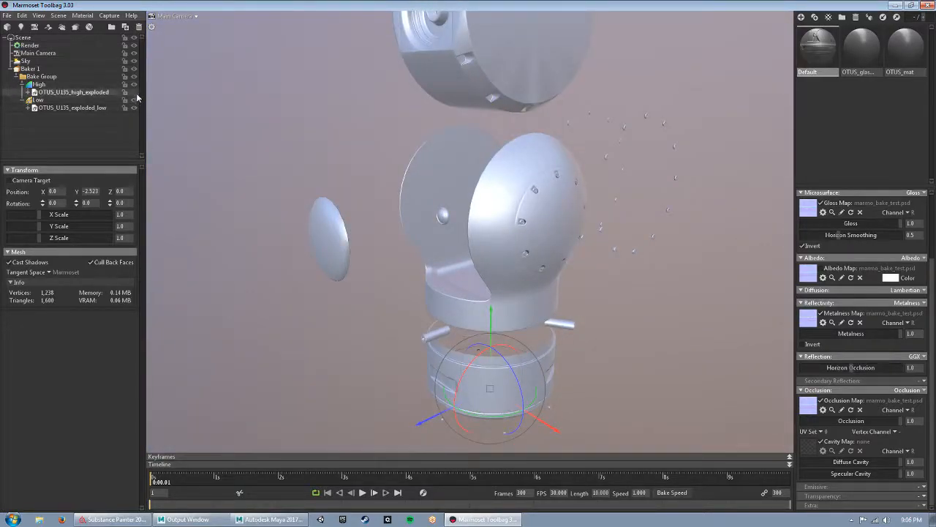
left_click(70, 92)
left_click_drag(547, 382, 392, 334)
left_click_drag(525, 360, 483, 230)
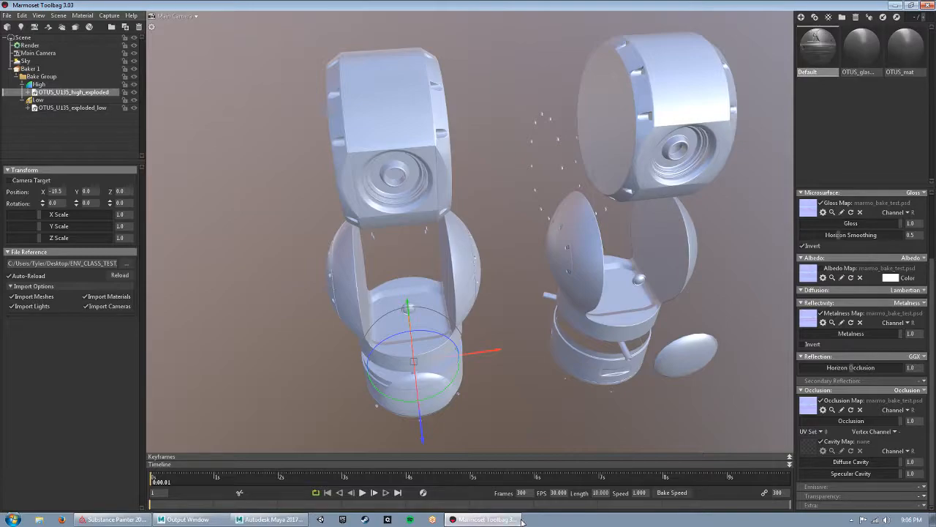
- In Substance Painter, exclude World space normal, ID and Position, set the output size to 2048 and bake the OTUS_mat textures
left_click(117, 519)
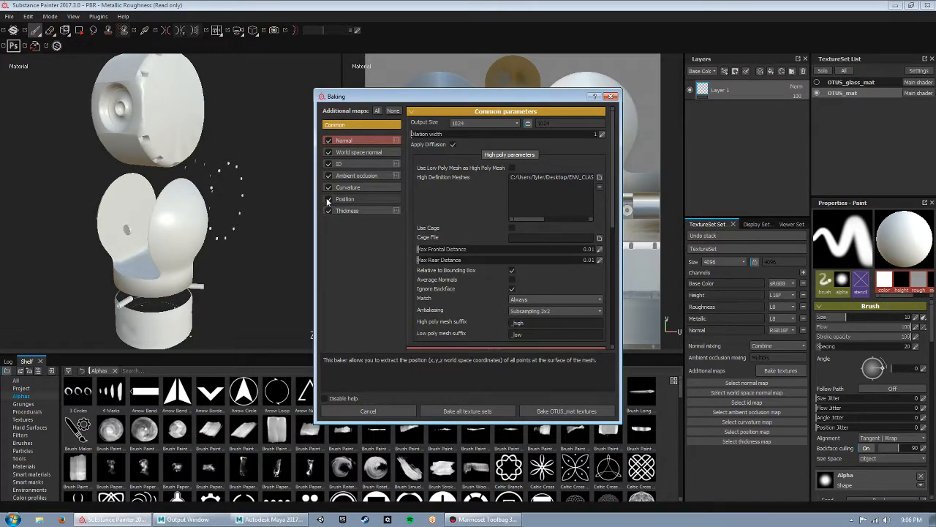
left_click(329, 152)
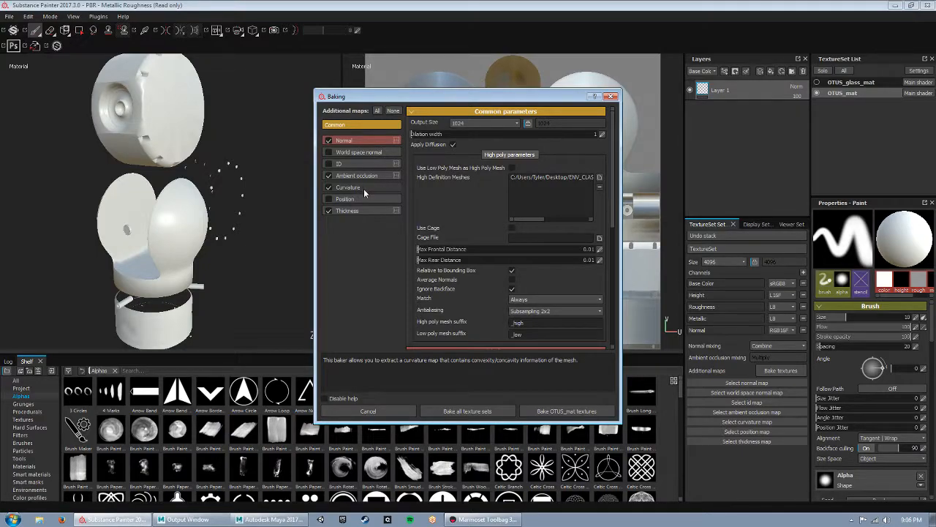
left_click(497, 123)
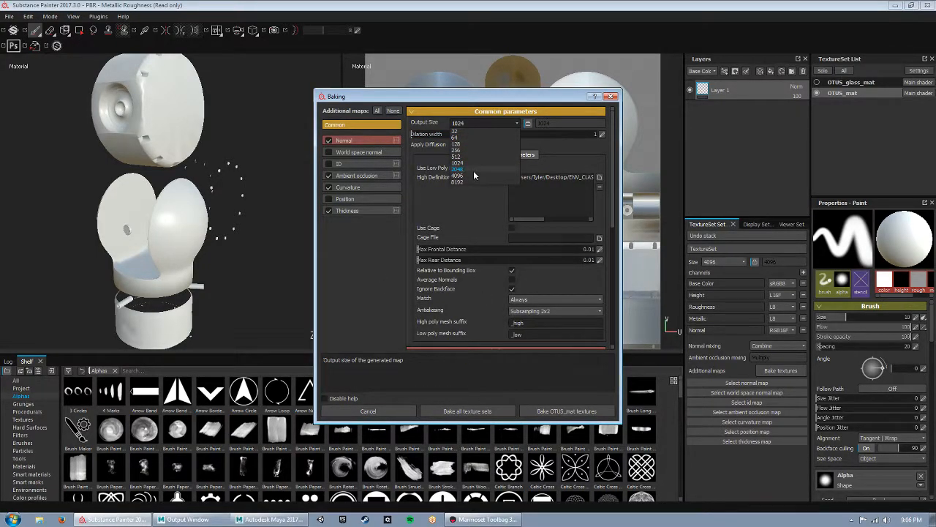
left_click(474, 174)
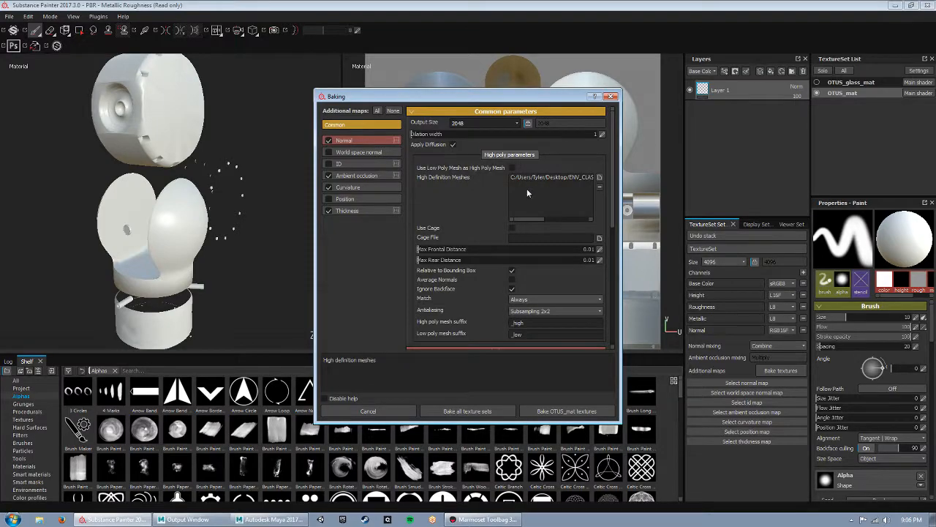
left_click(566, 411)
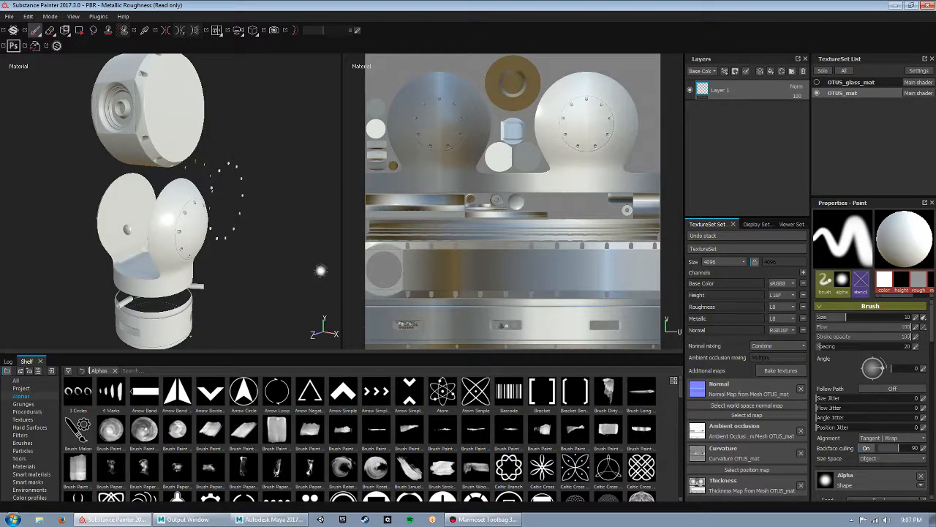
- Examine the baked rivets, seams and lens details on the 3D model and in the UV layout
left_click_drag(212, 203, 175, 202, "alt")
right_click_drag(175, 203, 397, 299, "alt")
mouse_move(263, 232)
left_mouse_down("alt")
mouse_move(233, 199)
mouse_move(158, 213)
mouse_move(106, 207)
mouse_move(100, 192)
mouse_move(109, 178)
mouse_move(227, 205)
mouse_move(283, 145)
left_mouse_up("alt")
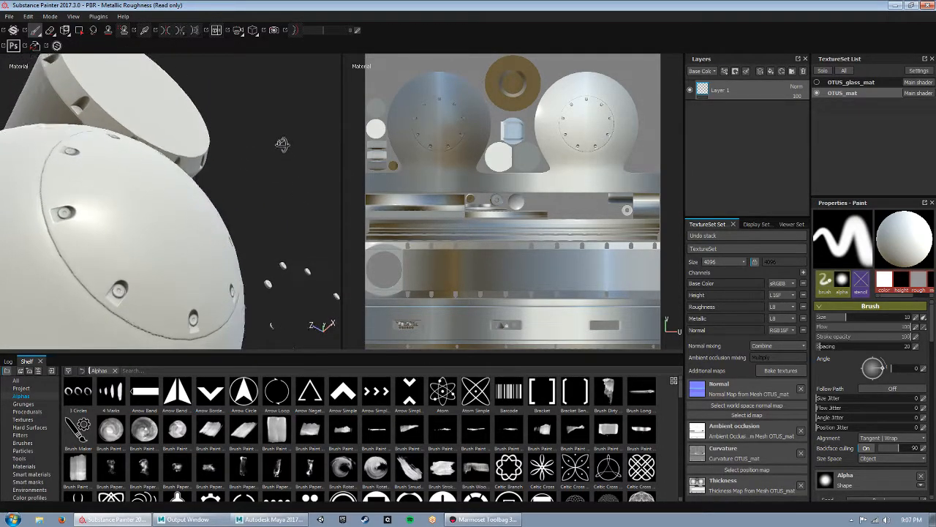
left_click_drag(202, 226, 321, 201, "alt")
right_click_drag(99, 240, 132, 210, "alt")
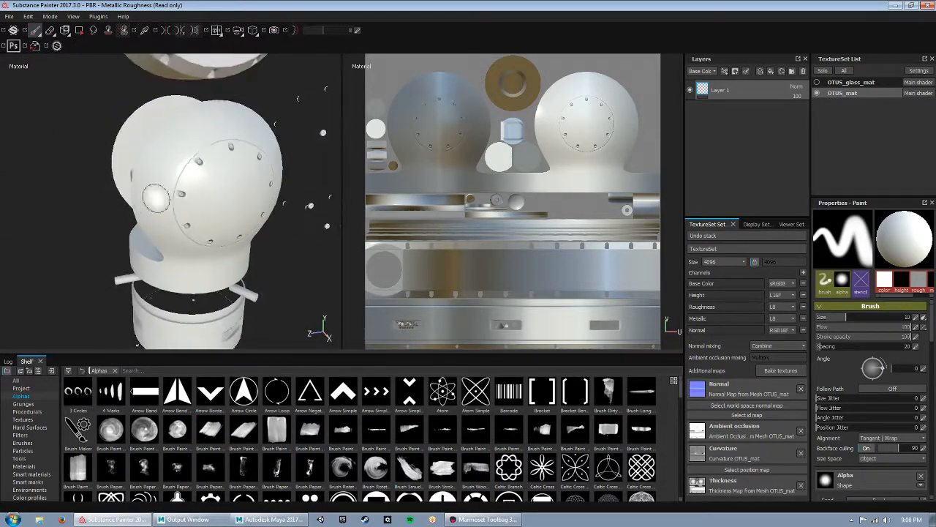
middle_click_drag(132, 209, 98, 292, "alt")
right_click_drag(513, 158, 475, 125, "alt")
middle_click_drag(444, 110, 547, 242, "alt")
right_click_drag(538, 237, 524, 230, "alt")
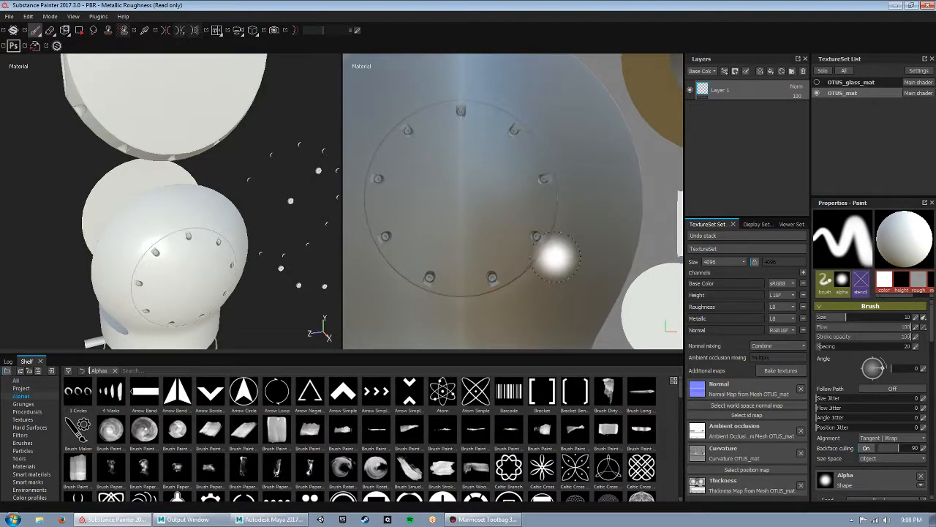
right_click_drag(271, 247, 177, 147, "alt")
left_click_drag(177, 146, 285, 163, "alt")
right_click_drag(270, 161, 231, 265, "alt")
middle_click_drag(231, 266, 241, 190, "alt")
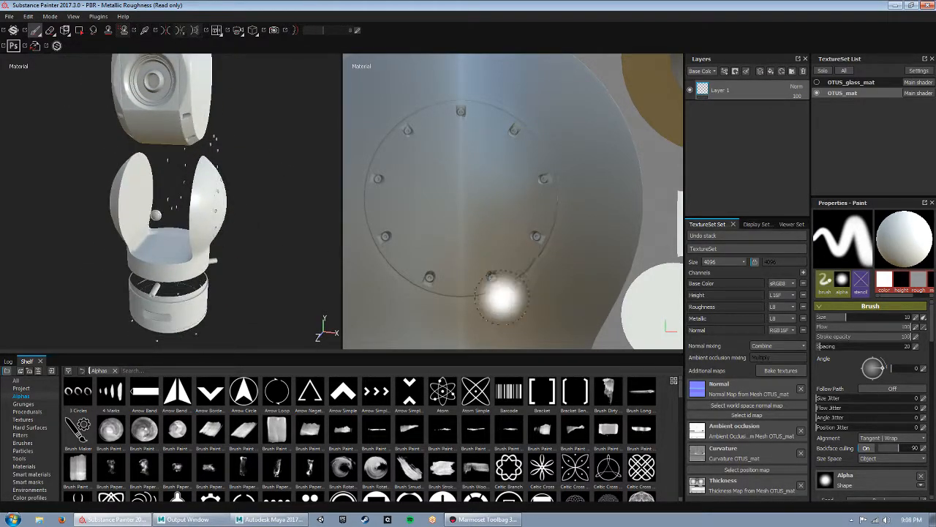
- Add the Armor Steel Glossy material as a fill layer beneath Layer 1 and give it a white mask
left_click(35, 467)
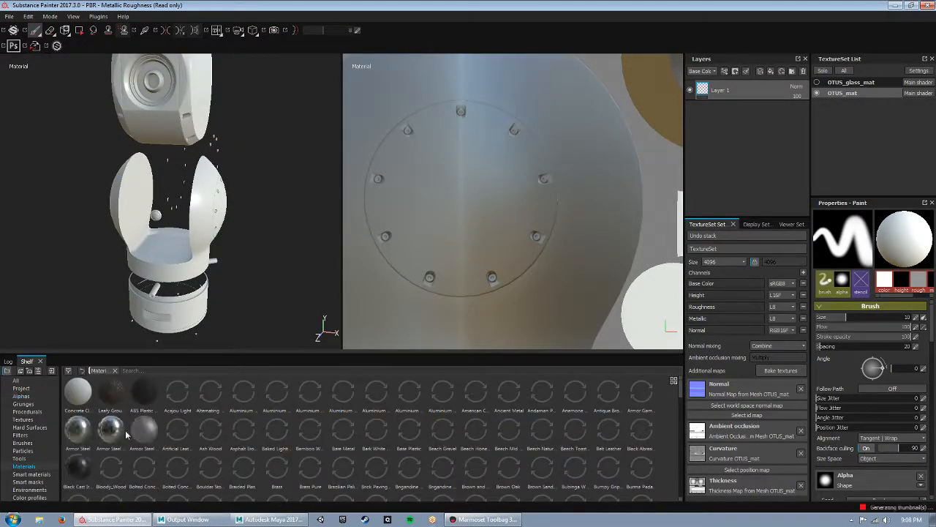
left_click_drag(110, 430, 762, 104)
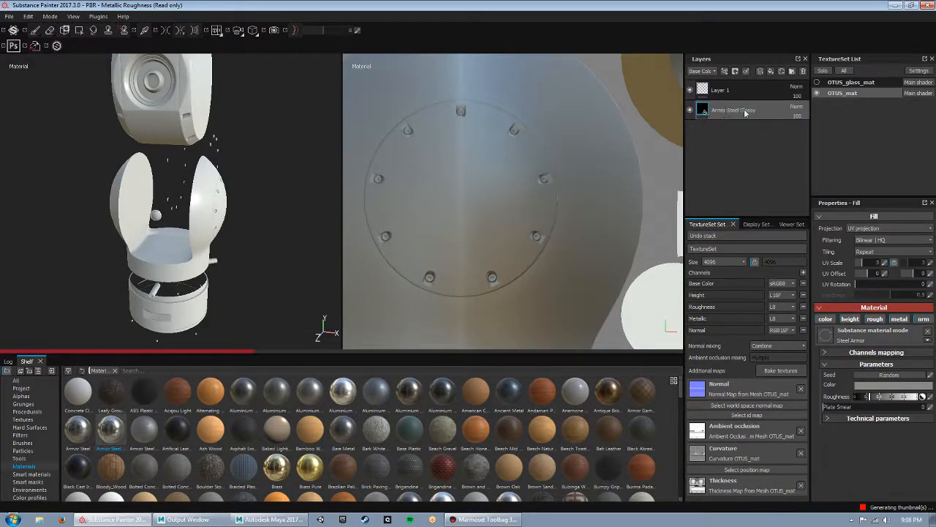
right_click(740, 110)
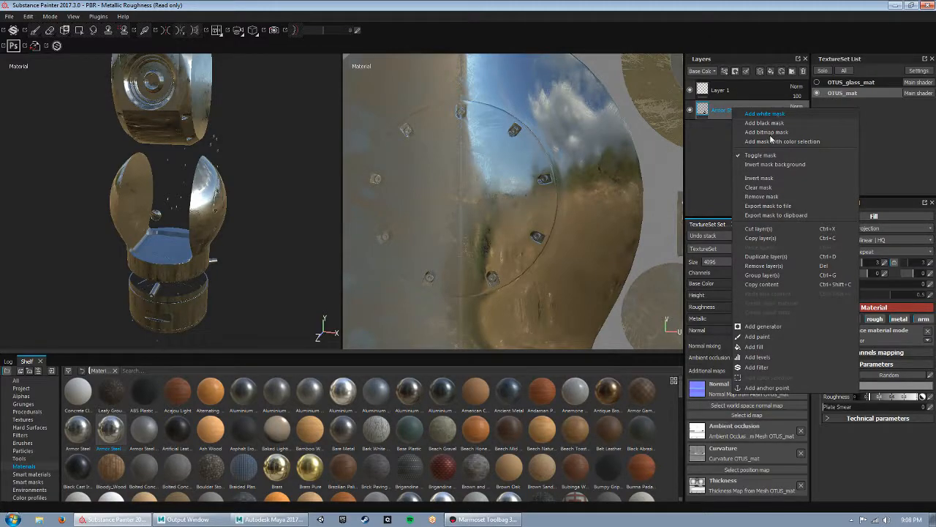
left_click(778, 115)
left_click_drag(264, 196, 227, 191, "alt")
right_click_drag(643, 217, 360, 180, "alt")
middle_click_drag(360, 180, 239, 205, "alt")
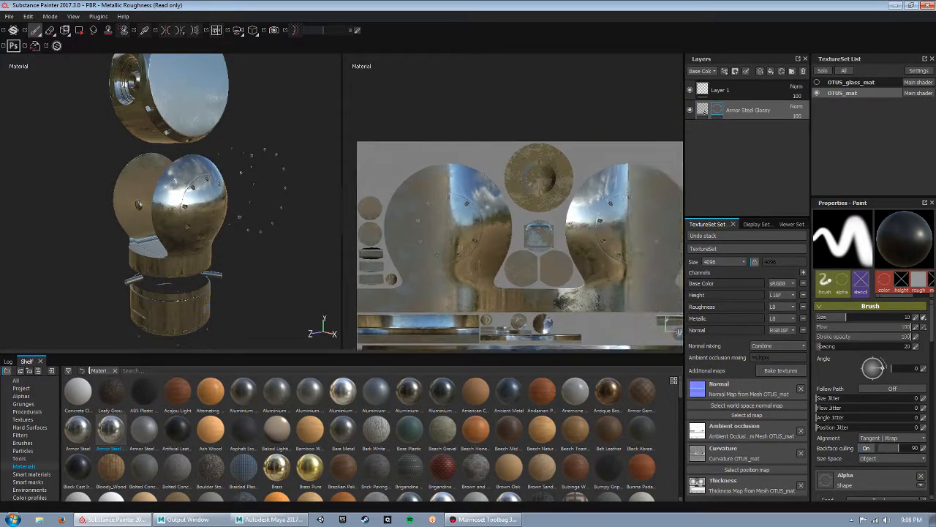
right_click(717, 110)
left_click(698, 114)
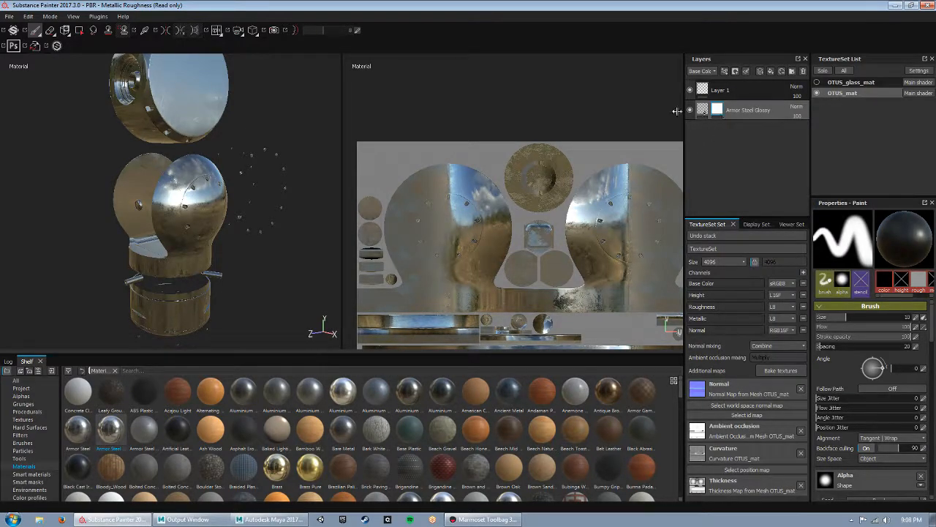
- Activate Polygon Fill to overlay the wireframe and examine the UV islands of the rivets, trim strips and base recesses
left_click(79, 31)
left_click_drag(245, 247, 263, 295, "alt")
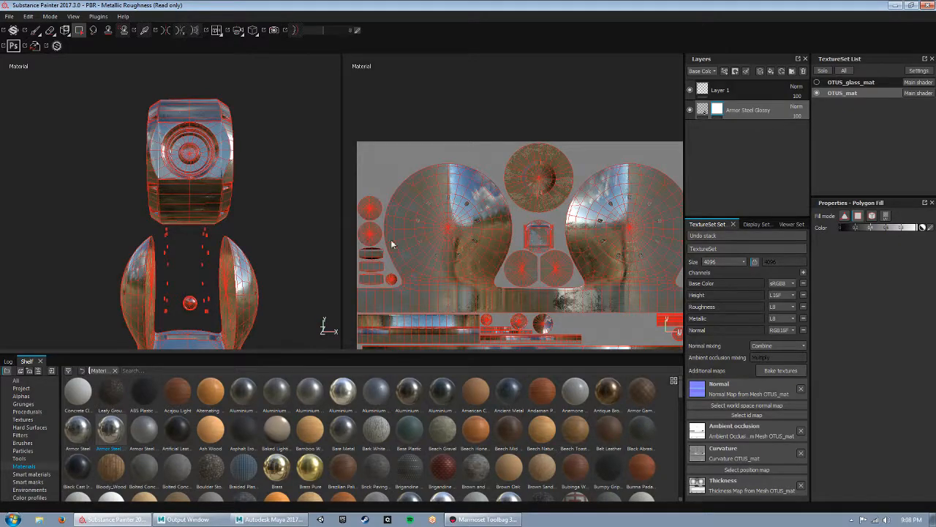
scroll(534, 249, "up", 2)
middle_click_drag(496, 343, 515, 200, "alt")
scroll(495, 209, "up", 2)
scroll(212, 161, "up", 2)
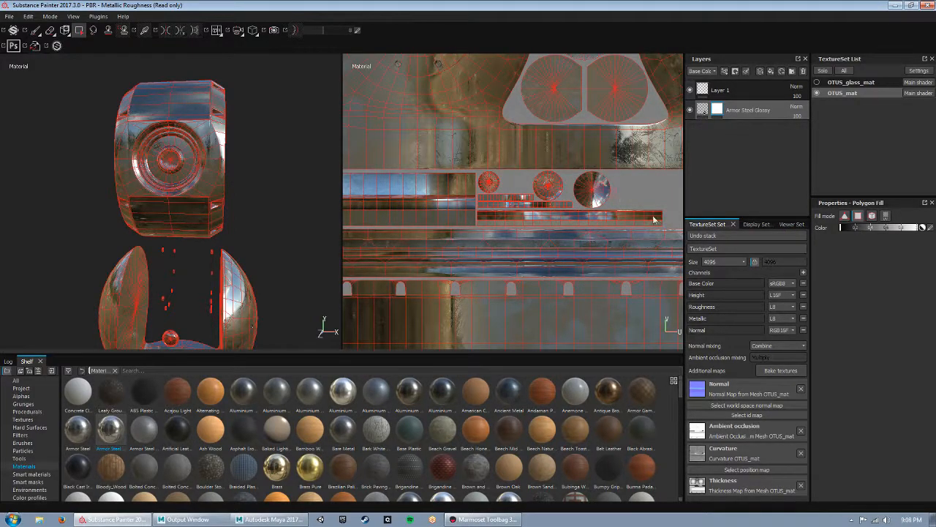
scroll(553, 193, "up", 4)
middle_click_drag(550, 258, 554, 95, "alt")
middle_click_drag(588, 210, 585, 83, "alt")
middle_click_drag(536, 219, 445, 117, "alt")
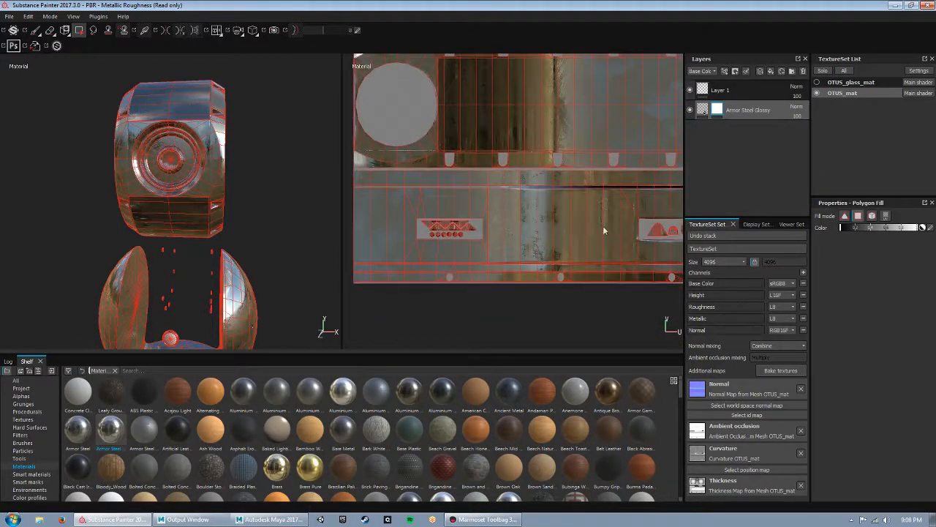
middle_click_drag(662, 226, 475, 233, "alt")
scroll(496, 232, "down", 1)
scroll(496, 233, "up", 3)
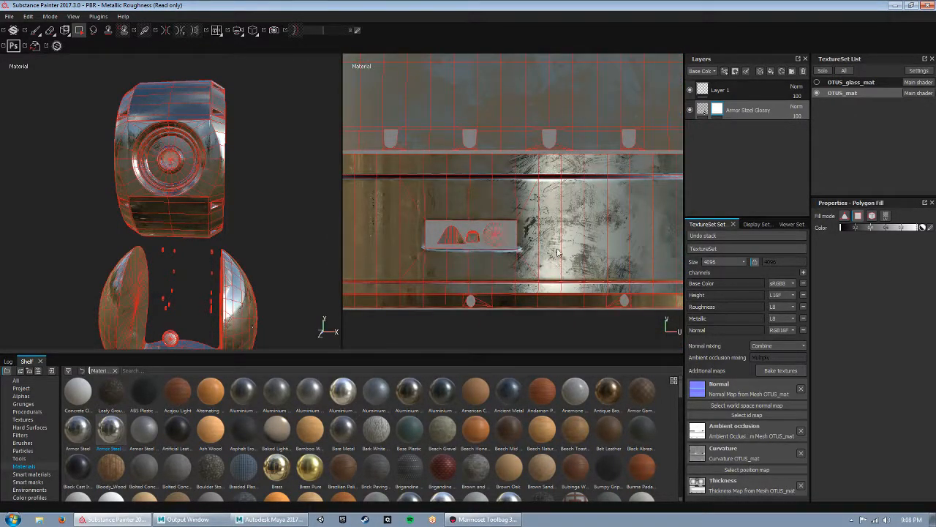
middle_click_drag(548, 125, 518, 292, "alt")
right_click_drag(518, 293, 364, 203, "alt")
middle_click_drag(364, 202, 566, 248, "alt")
- Try a polygon fill over a strip of faces in the UV layout and undo it
mouse_move(417, 183)
left_mouse_down()
mouse_move(647, 197)
mouse_move(738, 220)
mouse_move(526, 204)
left_mouse_up()
middle_click_drag(635, 226, 515, 260, "alt")
key("ctrl+z")
right_click_drag(555, 268, 495, 224, "alt")
scroll(494, 223, "down", 8)
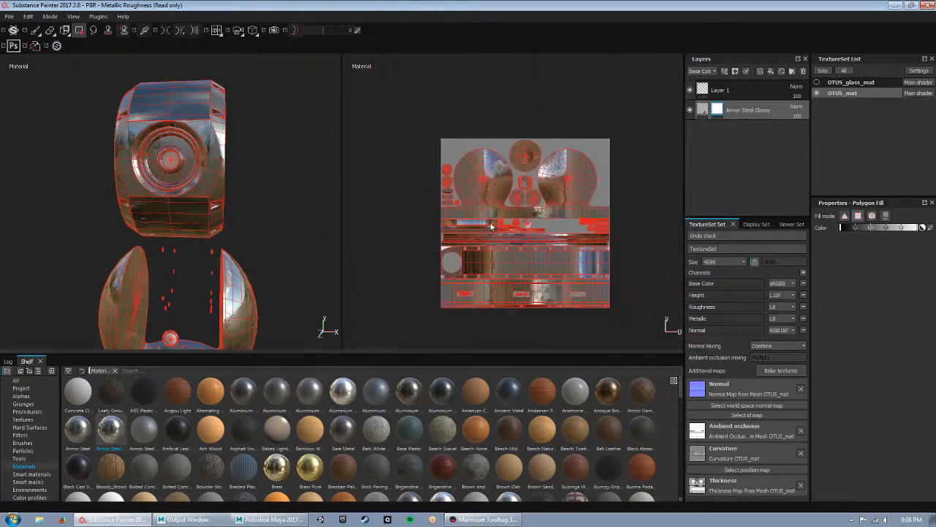
- Polygon-fill the Armor Steel Glossy mask black across the whole UV layout, with white over the small round and strip islands
left_click_drag(391, 105, 683, 357)
scroll(573, 251, "up", 6)
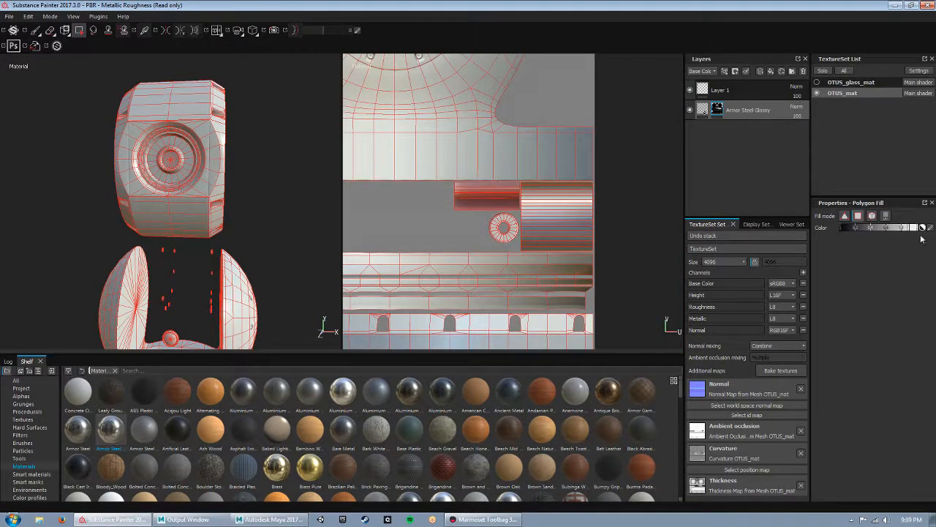
left_click_drag(608, 231, 613, 249)
middle_click_drag(434, 183, 634, 203, "alt")
middle_click_drag(418, 284, 582, 267, "alt")
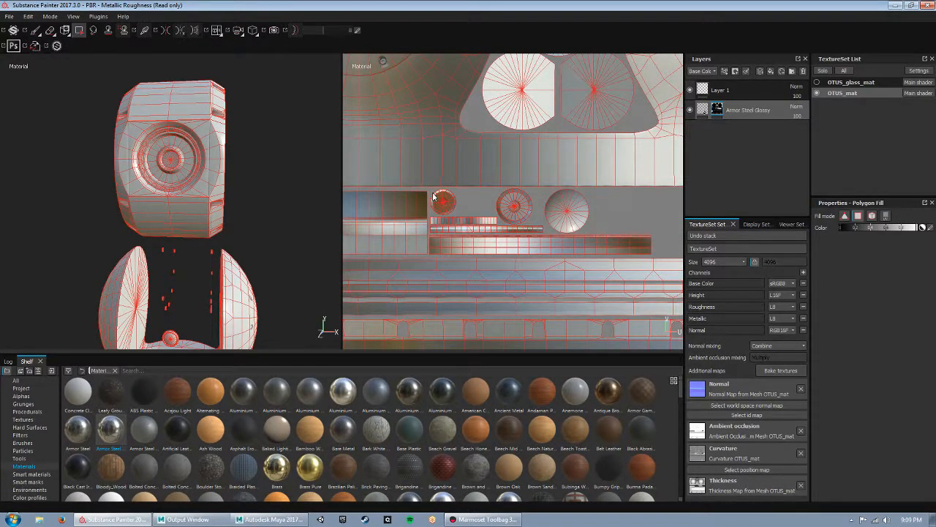
left_click_drag(434, 196, 534, 231)
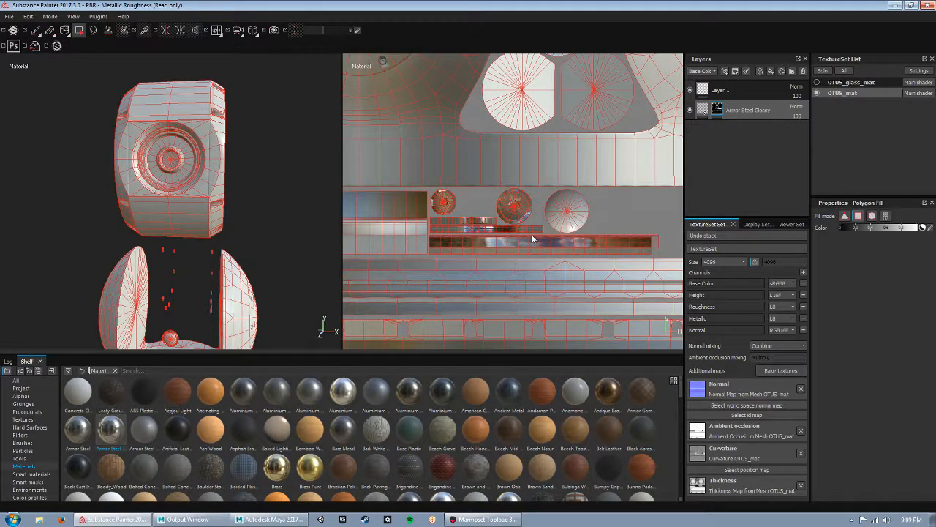
- Examine the steel-masked small parts and lens housing on the 3D model and in the UV layout
middle_click_drag(223, 252, 256, 220, "alt")
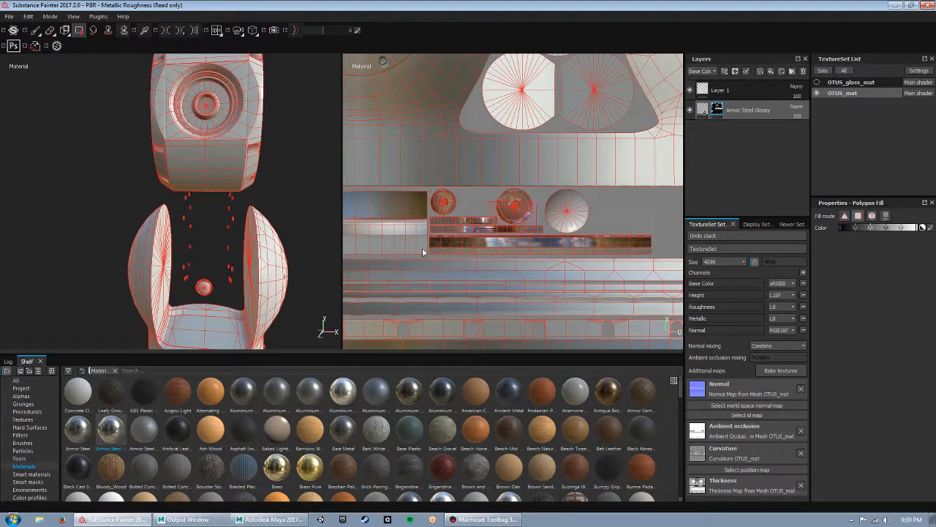
left_click_drag(212, 233, 317, 253, "alt")
middle_click_drag(209, 289, 157, 200, "alt")
right_click_drag(157, 201, 171, 243, "alt")
middle_click_drag(172, 242, 176, 110, "alt")
left_click_drag(175, 110, 212, 234, "alt")
right_click_drag(212, 234, 190, 176, "alt")
middle_click_drag(190, 95, 194, 197, "alt")
left_click_drag(195, 197, 298, 205, "alt")
middle_click_drag(195, 64, 204, 199, "alt")
left_click_drag(204, 198, 208, 226, "alt")
middle_click_drag(225, 232, 182, 115, "alt")
right_click_drag(582, 231, 572, 262, "alt")
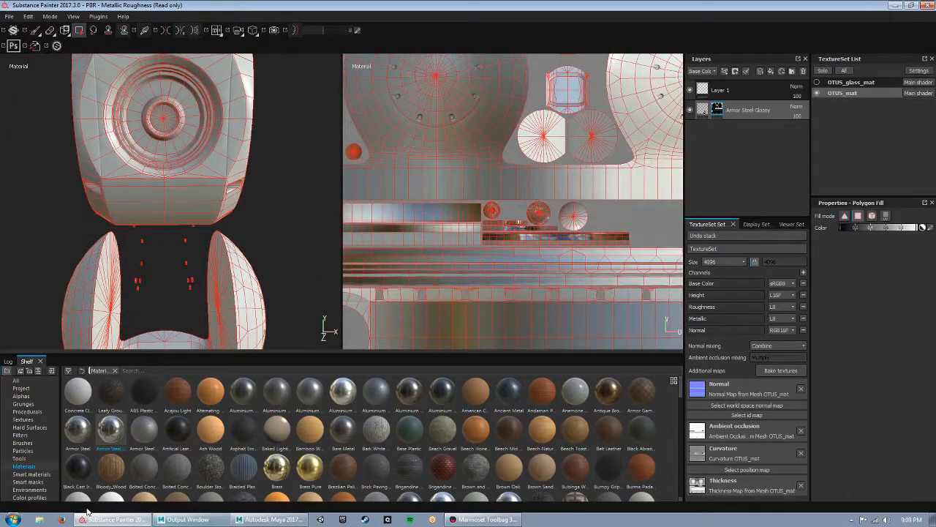
- Filter the shelf materials to Plastic and add Plastic PVC as a fill layer beneath Armor Steel Glossy
left_click(69, 371)
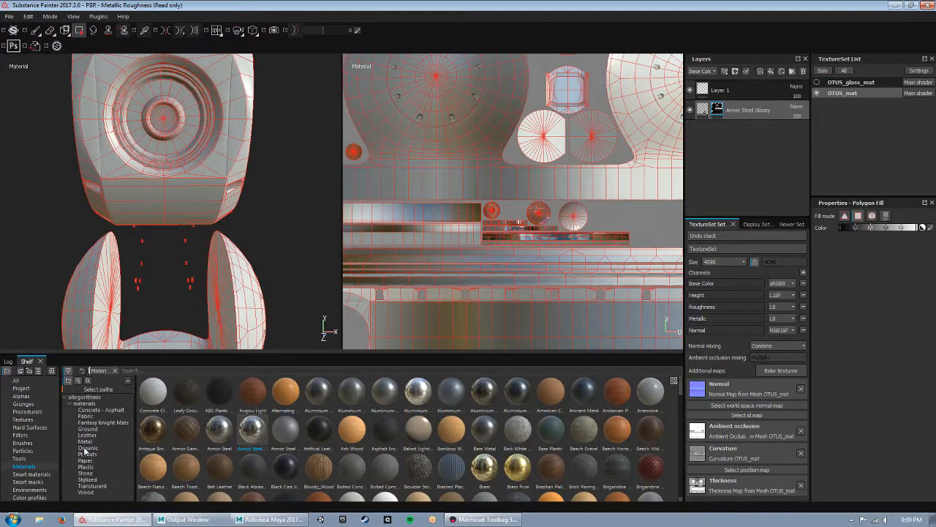
left_click(84, 441)
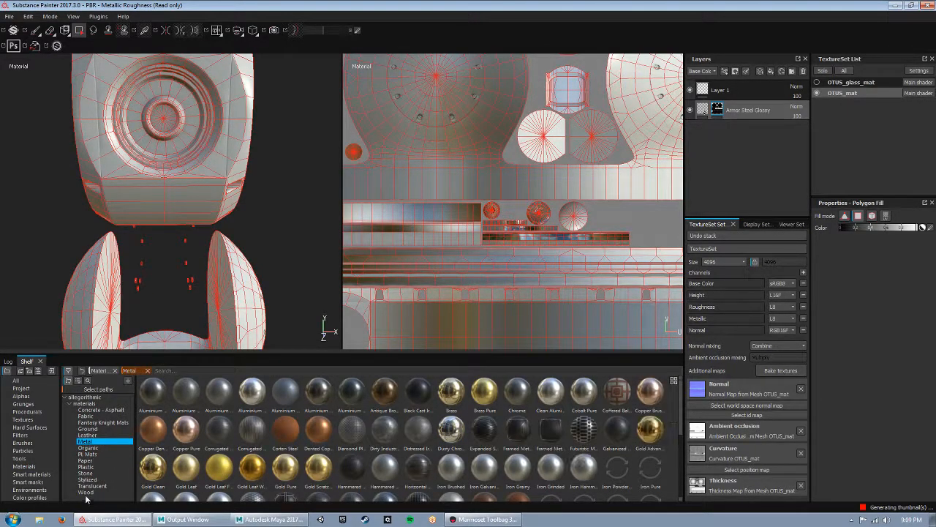
left_click(91, 466)
left_click_drag(152, 440, 748, 162)
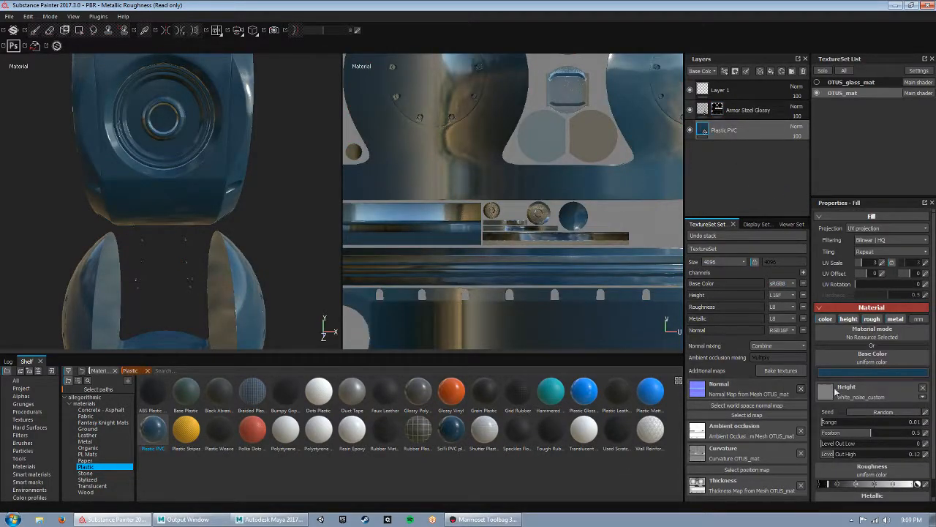
- Change the Plastic PVC layer's base color to a light bluish grey, about R 0.562, G 0.619, B 0.671
left_click(854, 372)
mouse_move(797, 377)
left_mouse_down()
mouse_move(782, 375)
mouse_move(819, 387)
mouse_move(797, 385)
mouse_move(788, 352)
left_mouse_up()
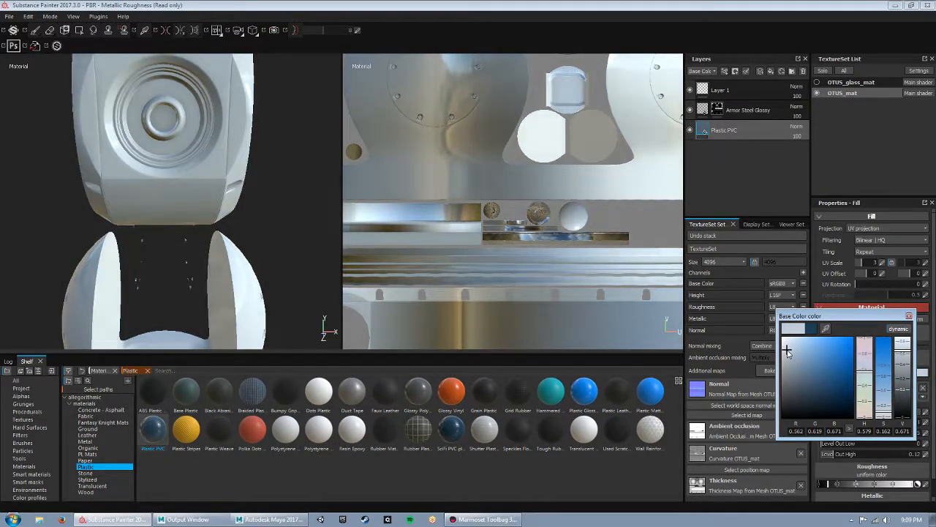
left_click(907, 317)
- Raise the Plastic PVC layer's uniform roughness to slightly below the middle of its range
left_click_drag(271, 229, 168, 292, "alt")
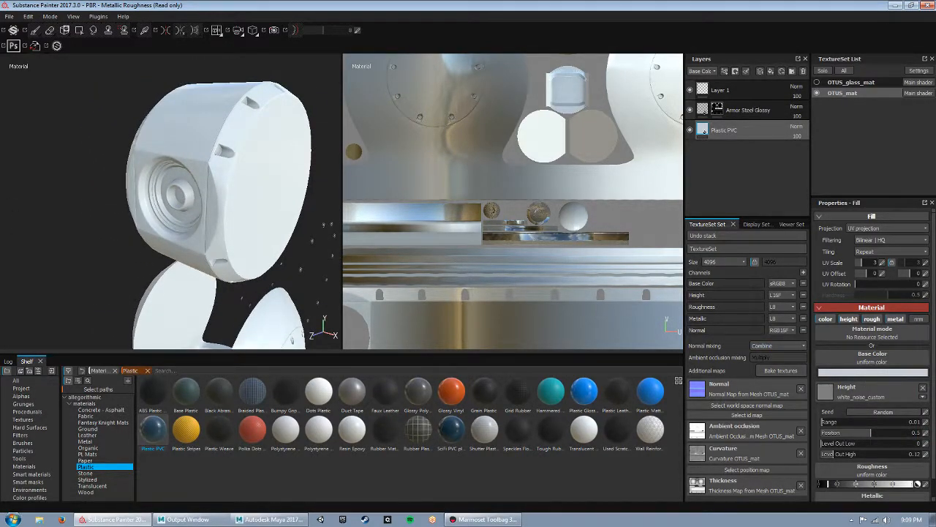
left_click_drag(245, 204, 172, 221, "alt")
right_click_drag(172, 221, 219, 269, "alt")
middle_click_drag(197, 192, 210, 300, "alt")
left_click_drag(218, 223, 238, 199, "alt")
scroll(866, 418, "down", 1)
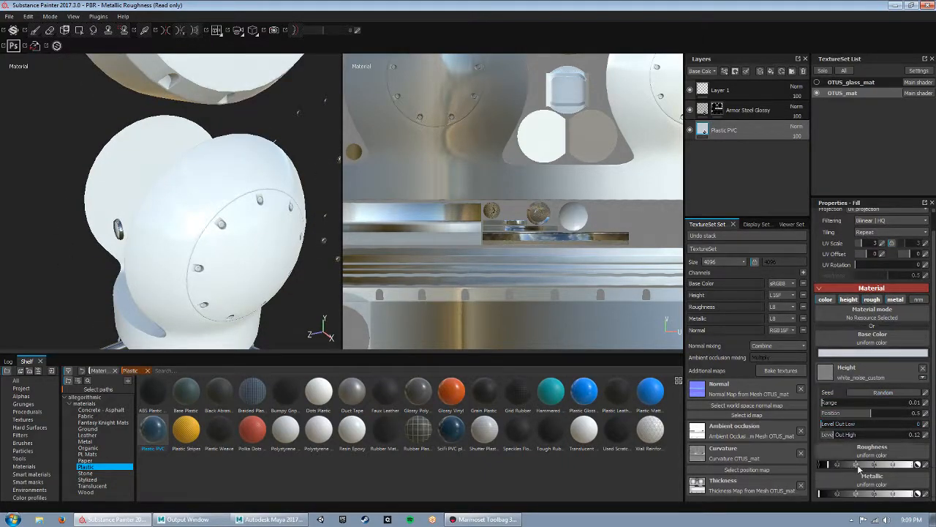
left_click_drag(852, 468, 857, 467)
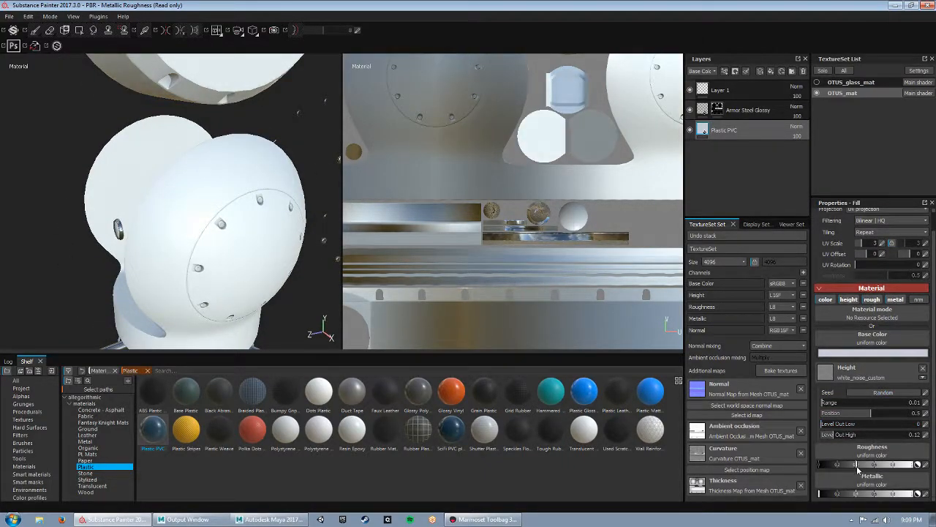
- Polygon-fill the ring of floating rivets beside the model white in the Armor Steel Glossy mask
middle_click_drag(232, 262, 246, 331, "alt")
left_click_drag(296, 219, 117, 303, "alt")
middle_click_drag(117, 302, 169, 225, "alt")
left_click_drag(170, 225, 172, 285, "alt")
left_click(731, 109)
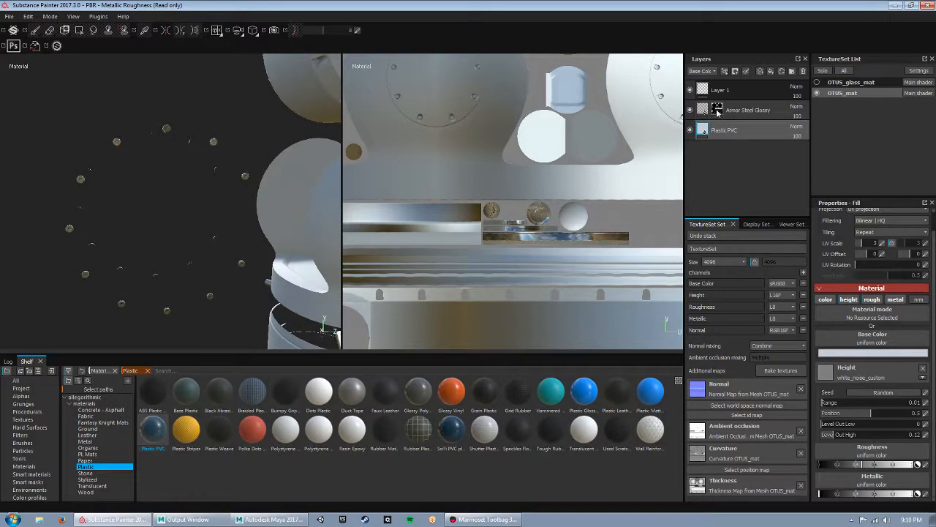
key("4")
middle_click_drag(207, 181, 258, 194, "alt")
left_click_drag(286, 190, 175, 209, "alt")
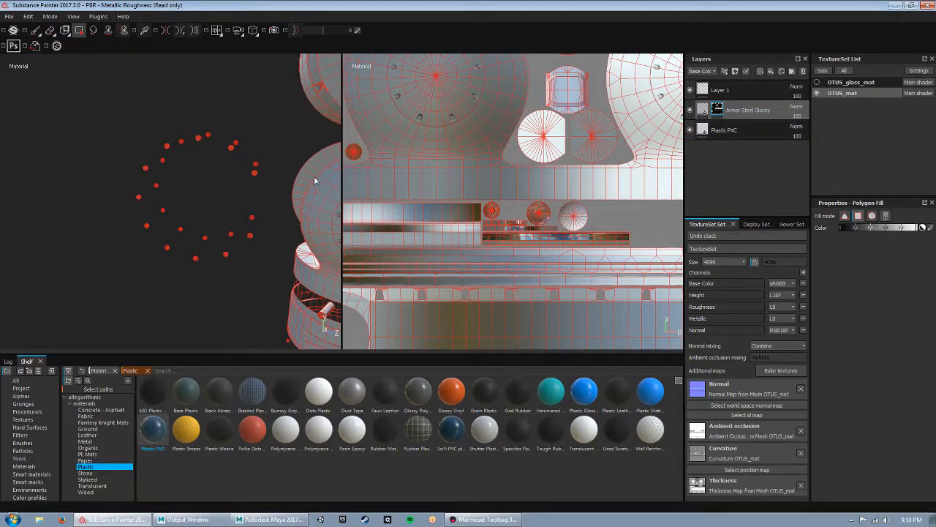
left_click_drag(88, 116, 261, 271)
- Set up the Paint brush for the steel mask with a size of 1.86 and a white grayscale value
left_click_drag(262, 271, 188, 296, "alt")
left_click_drag(238, 228, 124, 194, "alt")
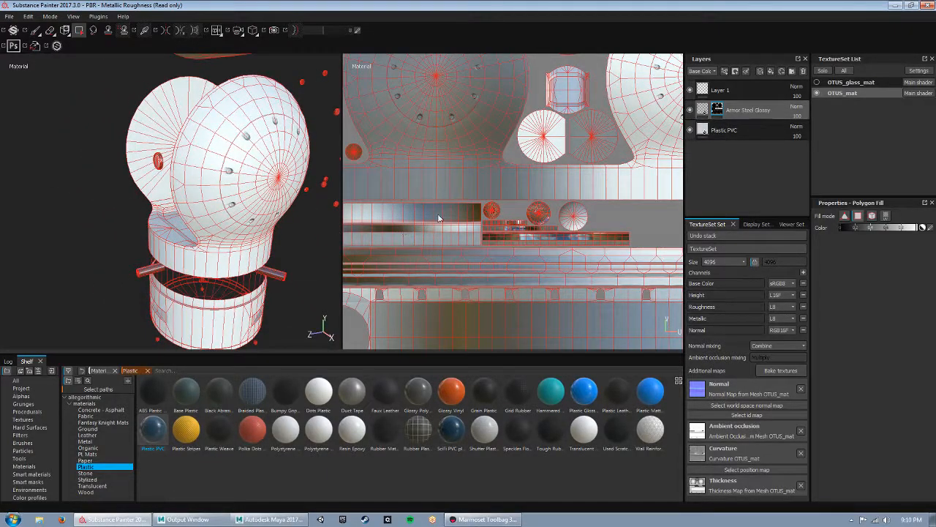
scroll(359, 115, "down", 2)
scroll(198, 147, "up", 5)
scroll(198, 148, "up", 6)
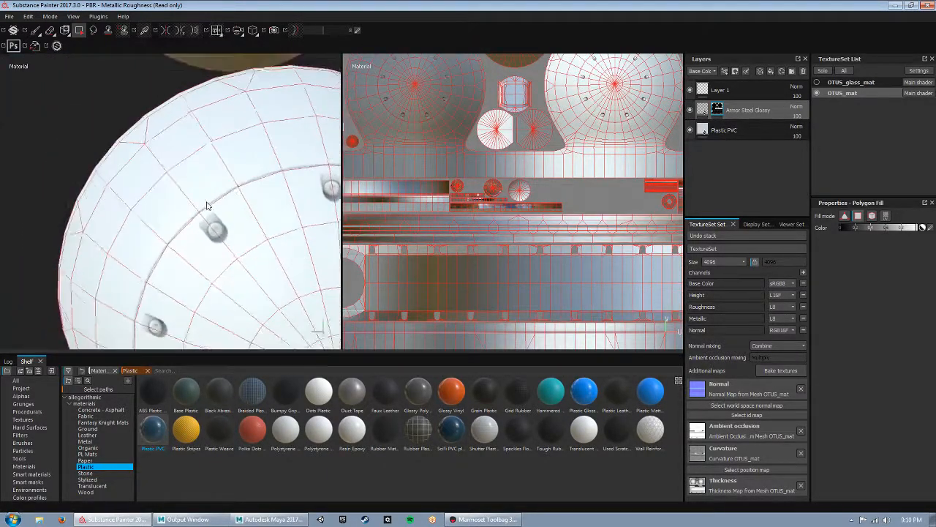
left_click(35, 30)
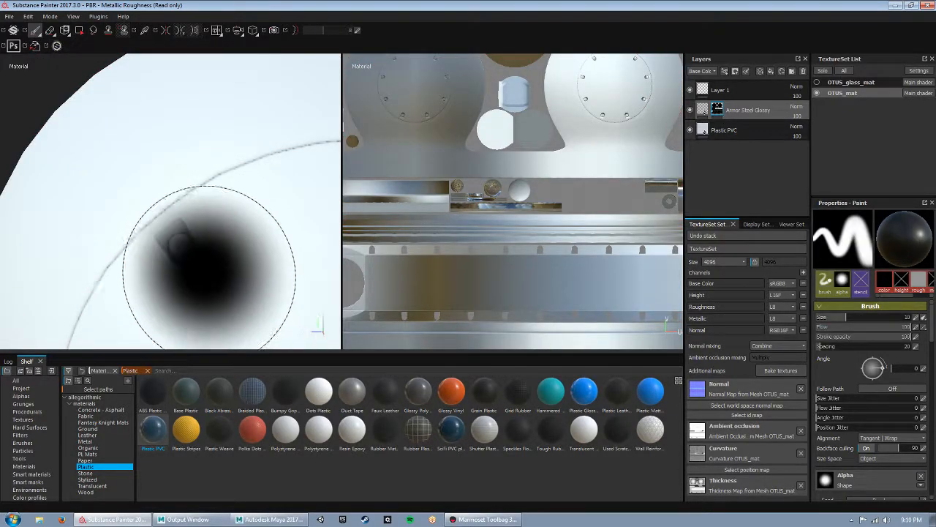
key("[")
key("[")
key("[")
key("[")
key("[")
key("[")
key("[")
key("[")
key("[")
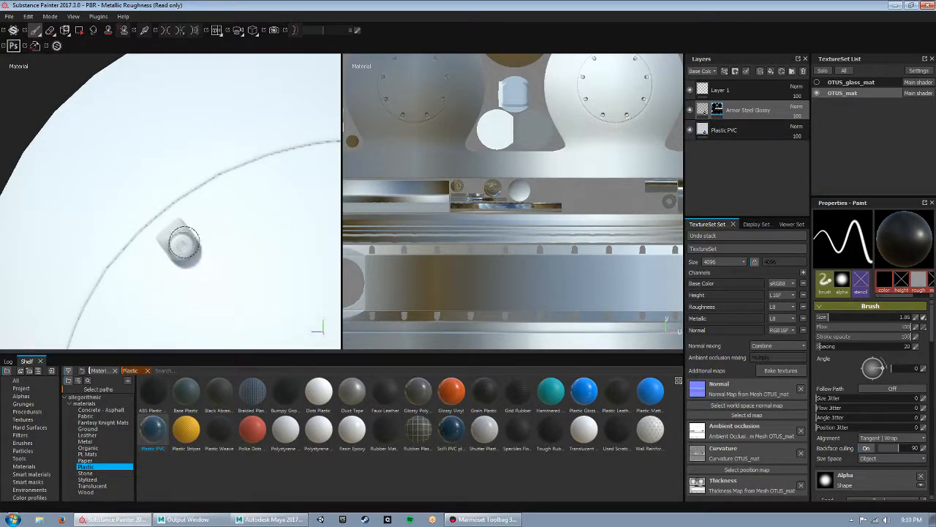
scroll(870, 424, "down", 5)
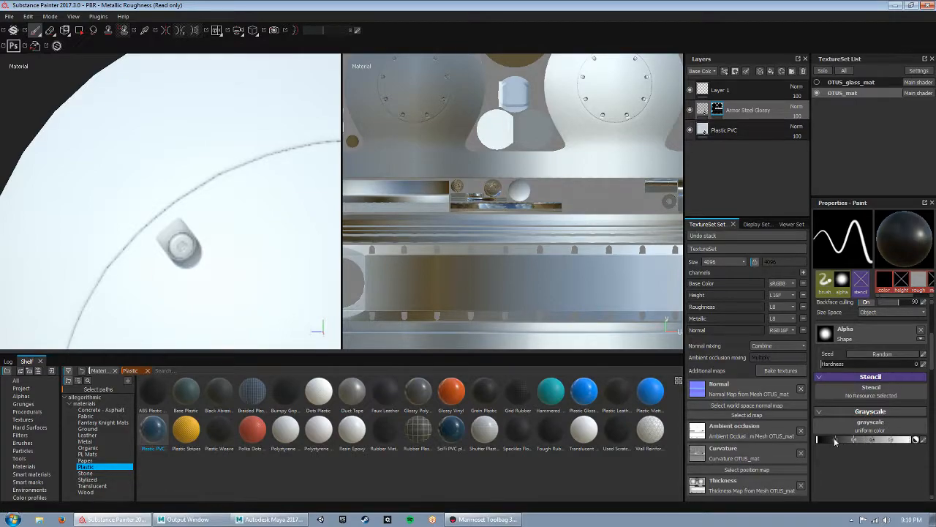
left_click_drag(835, 441, 923, 441)
- Paint white into the steel mask over the baked rivets on the camera's side cap
left_click(182, 246)
middle_click_drag(240, 229, 92, 251, "alt")
left_click(230, 196)
mouse_move(288, 242)
left_mouse_down("alt")
mouse_move(223, 239)
mouse_move(241, 249)
mouse_move(236, 256)
mouse_move(166, 293)
mouse_move(102, 272)
left_mouse_up("alt")
right_click_drag(102, 271, 43, 268, "alt")
middle_click_drag(161, 281, 170, 246, "alt")
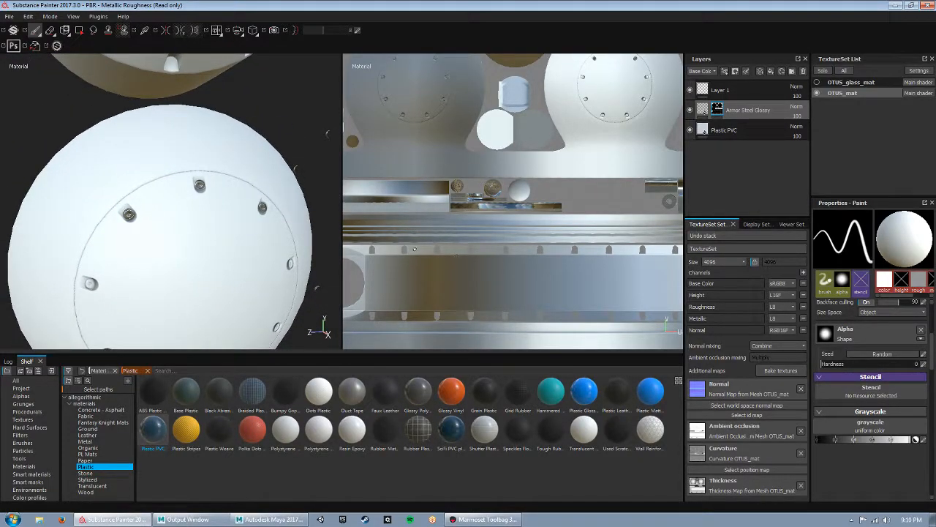
- Open the texture export and set its destination to the Painter_bakes folder inside ENV_CLASS_TEST on the desktop
right_click(151, 198)
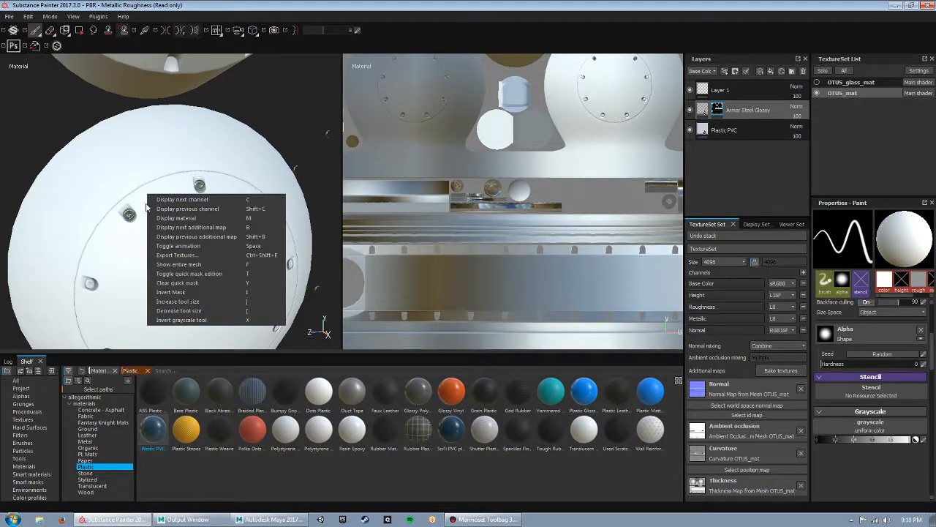
left_click(231, 252)
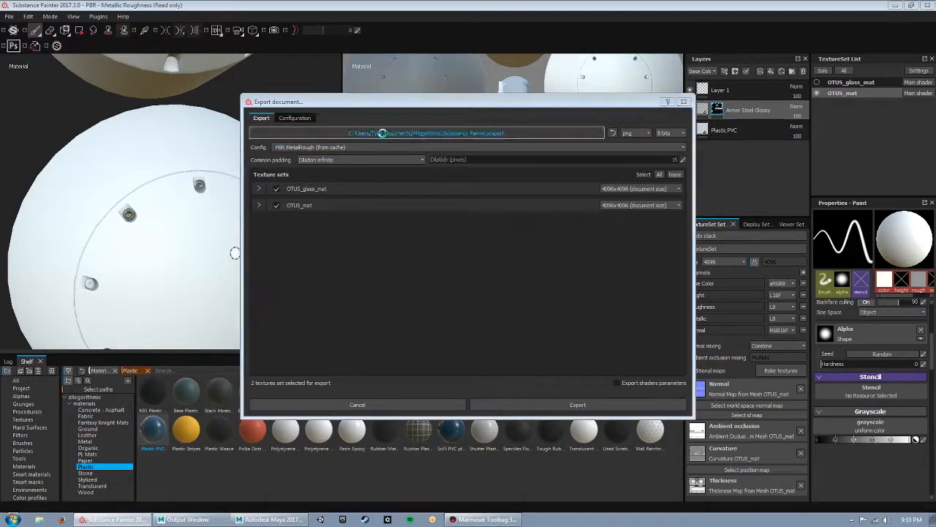
left_click(282, 174)
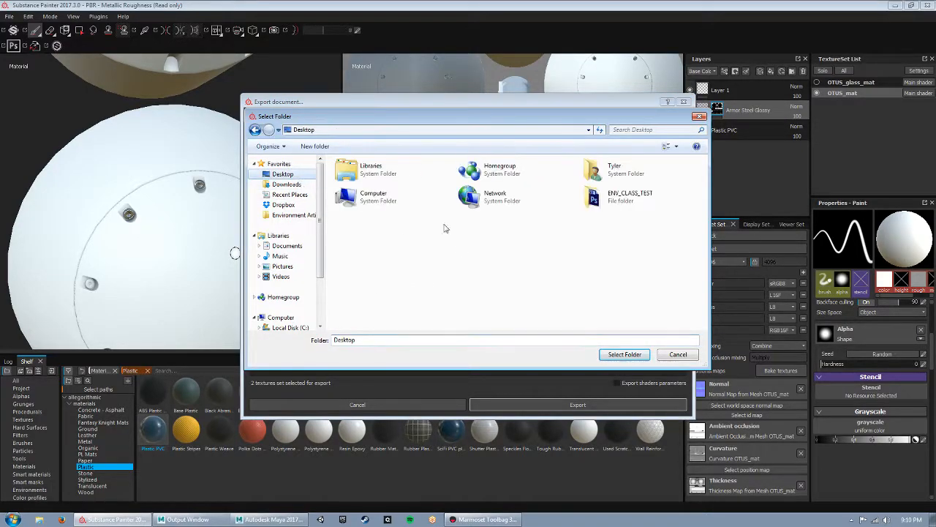
double_click(635, 202)
left_click(399, 196)
left_click(644, 358)
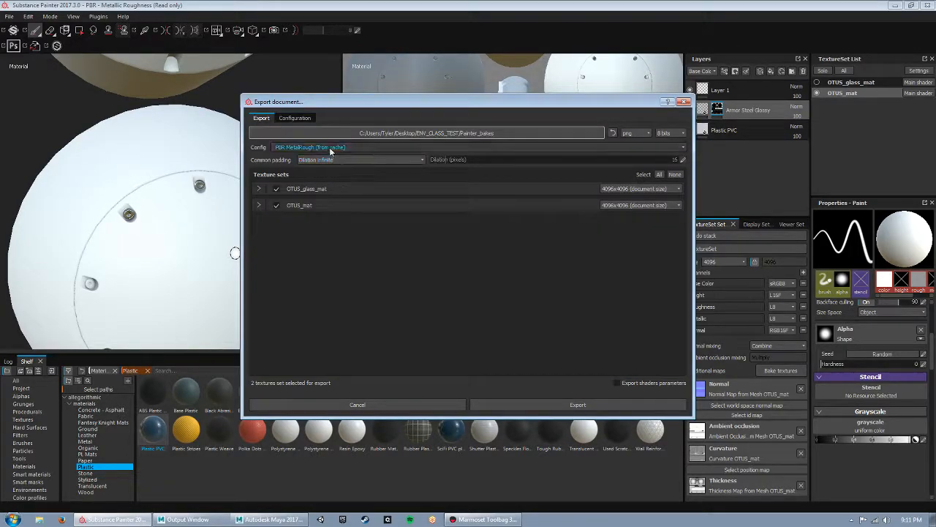
- Choose the Document channels + Normal + AO (No Alpha) export configuration
left_click(329, 147)
scroll(354, 182, "up", 3)
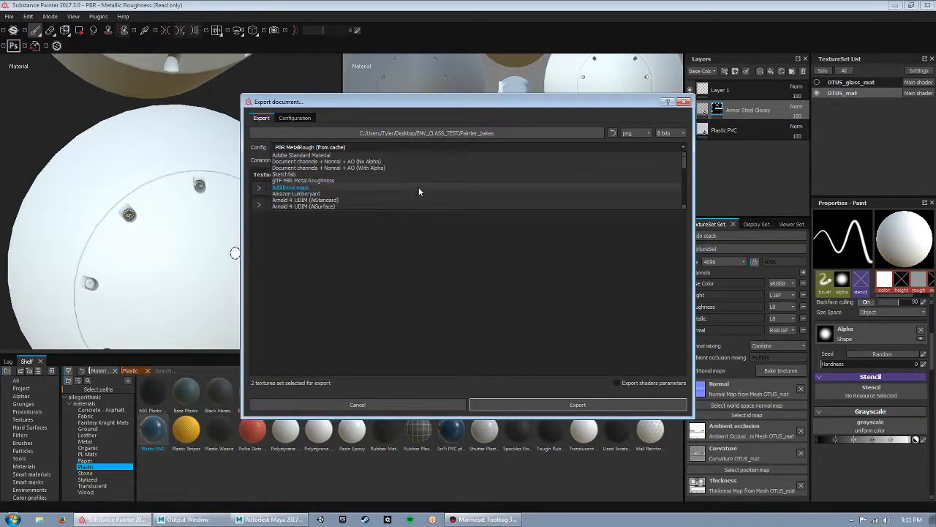
scroll(431, 211, "down", 2)
scroll(424, 197, "up", 2)
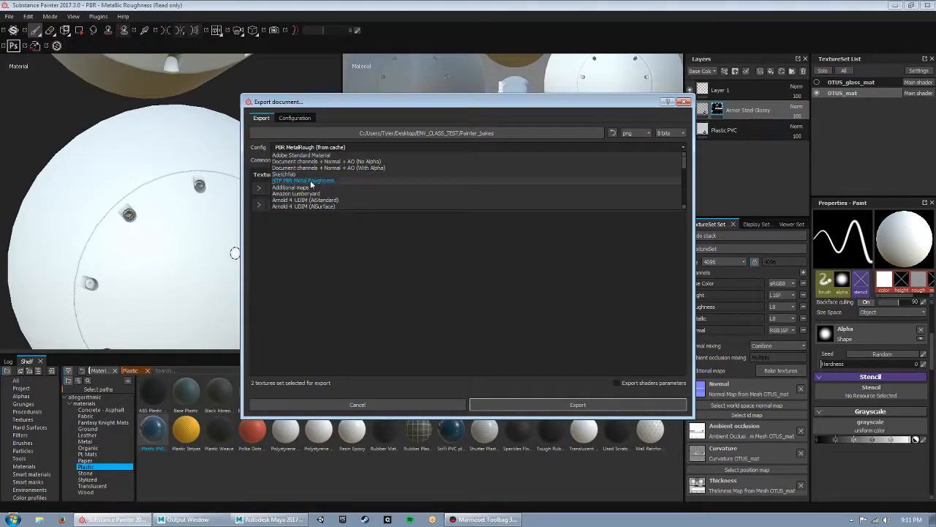
left_click(343, 161)
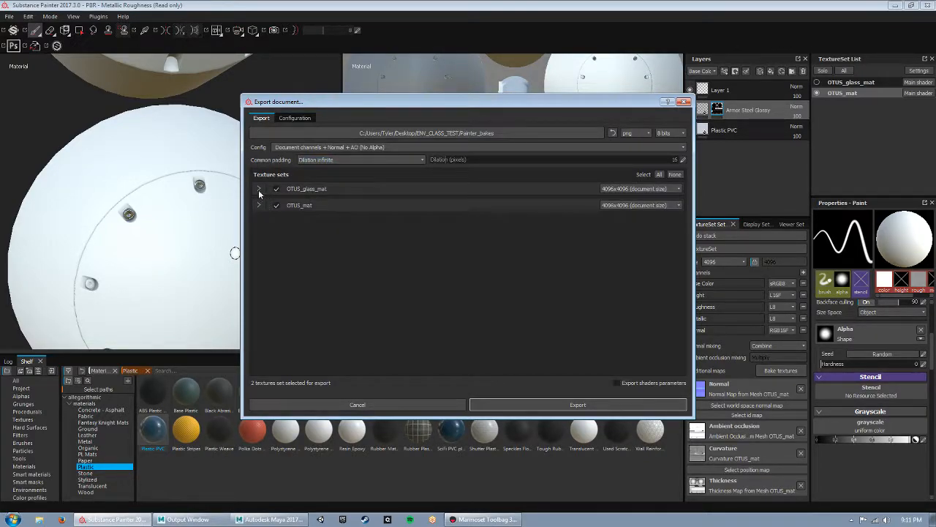
- Exclude the OTUS_glass_mat texture set and export the OTUS_mat maps
left_click(259, 192)
left_click(276, 189)
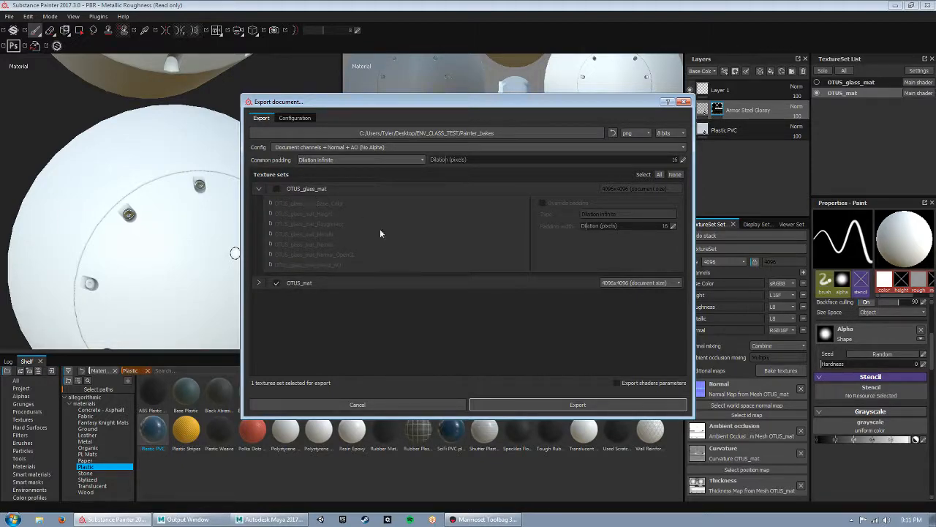
left_click(257, 282)
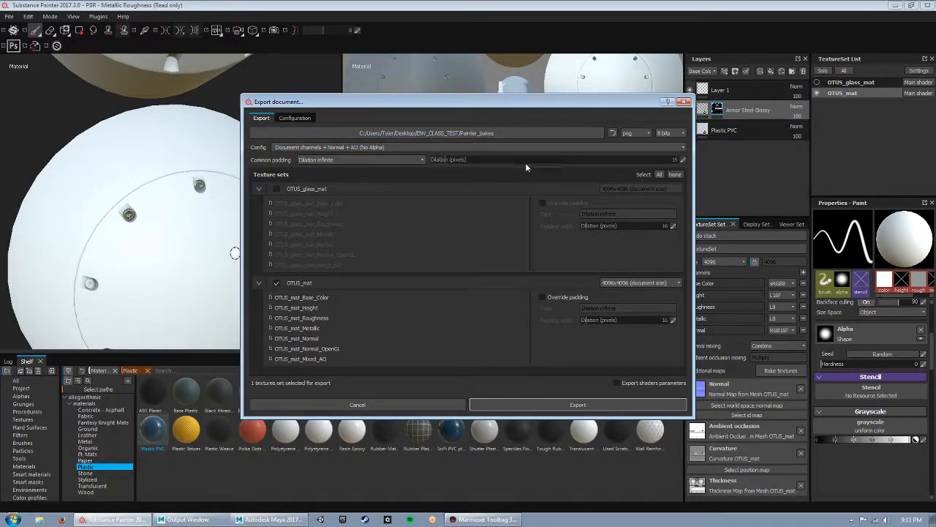
left_click(597, 409)
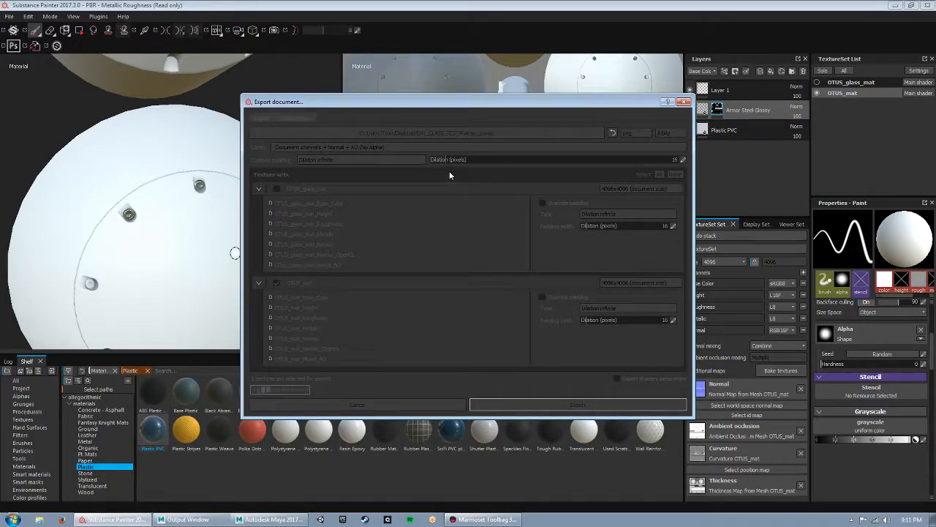
- Switch to Marmoset Toolbag and create a new material
left_click(505, 516)
left_click(835, 120)
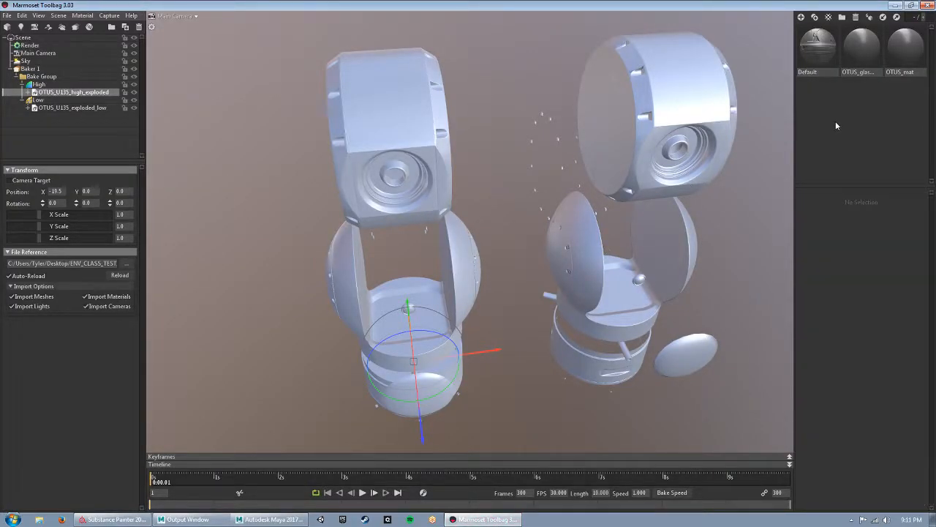
left_click(801, 17)
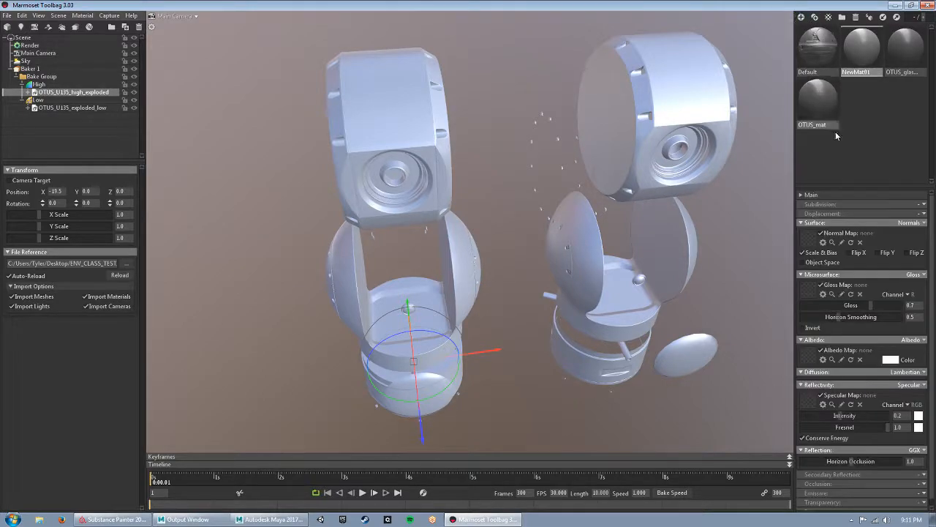
- Hide the OTUS_U135_high_exploded mesh, duplicate OTUS_U135_exploded_low, and hide the original low mesh
left_click(73, 107)
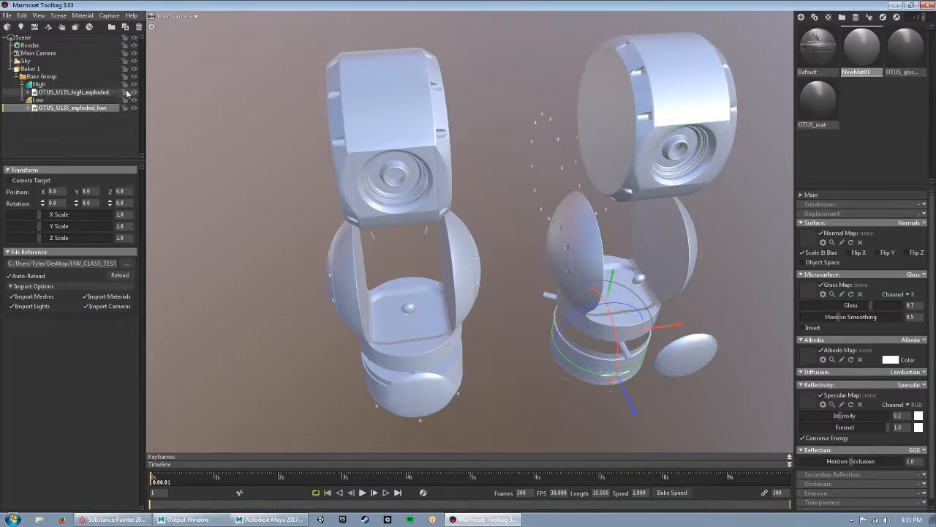
left_click(135, 92)
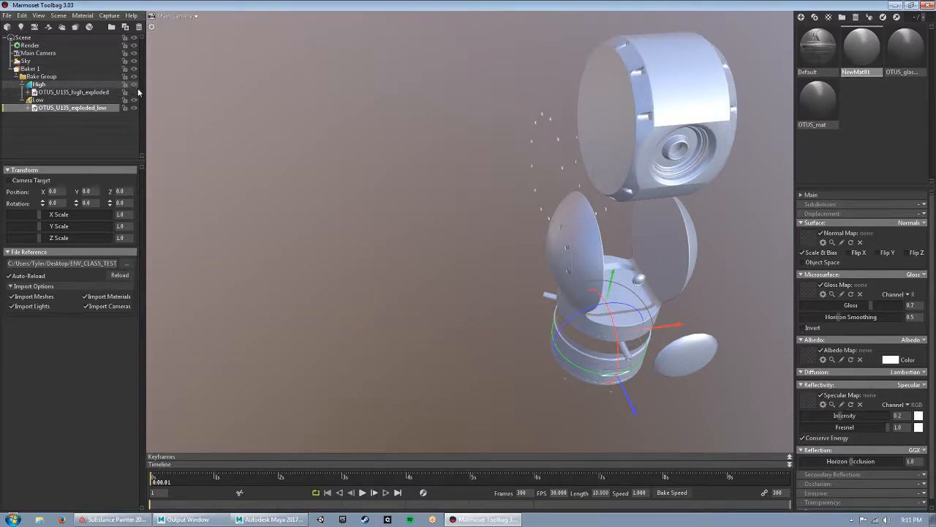
key("ctrl+d")
left_click(133, 107)
left_click(71, 108)
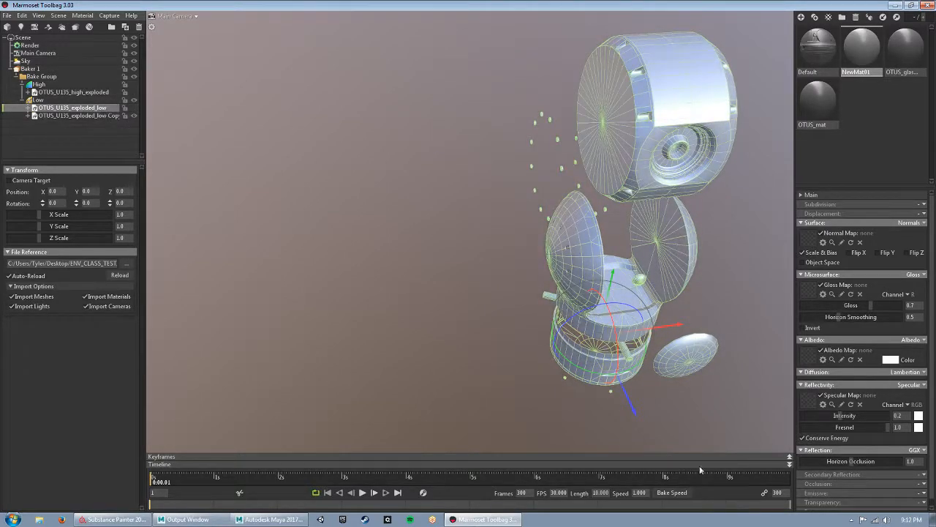
- Move the duplicate low mesh aside to X position -25.22 and show the original OTUS_U135_exploded_low mesh again
left_click_drag(677, 325, 515, 348)
key("ctrl+z")
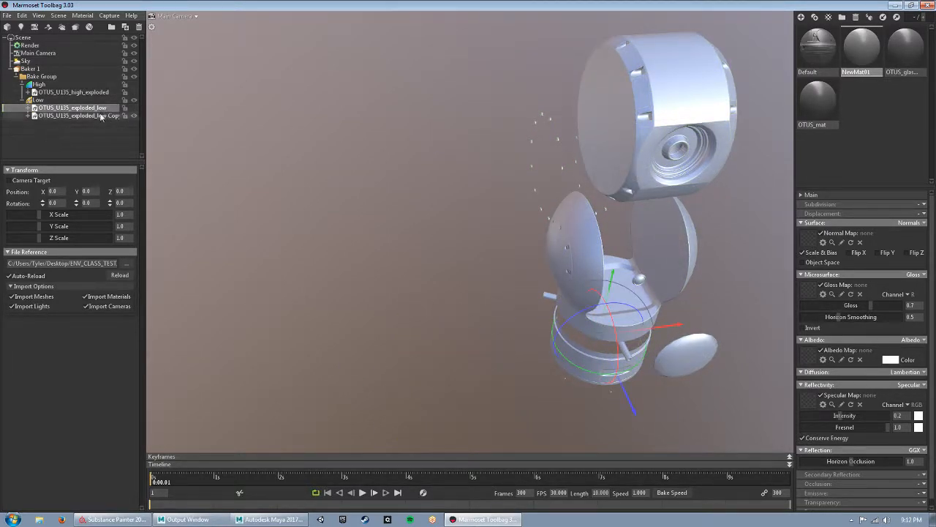
left_click(73, 116)
left_click_drag(677, 320, 423, 359)
left_click_drag(531, 334, 428, 253, "alt")
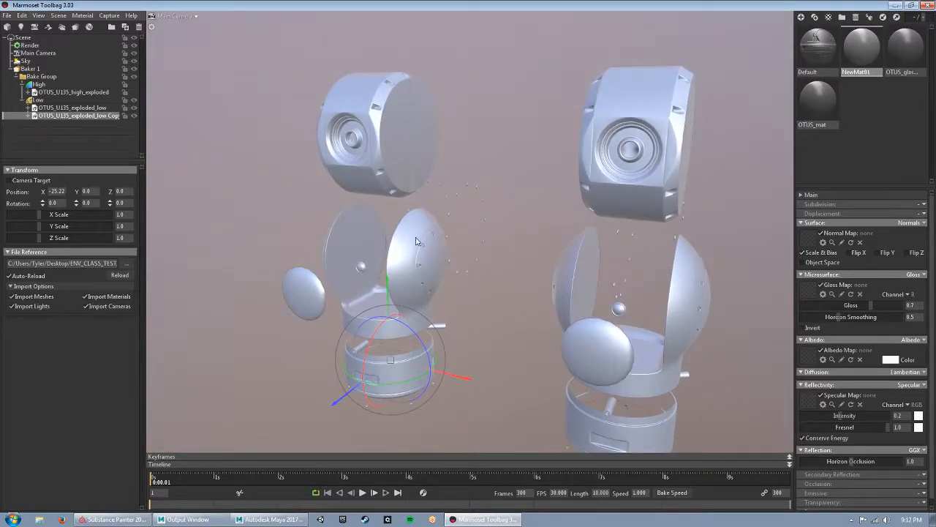
- Expand OTUS_U135_exploded_low and set the Z position of large_lens_low to 0
left_click(29, 110)
left_click(62, 115)
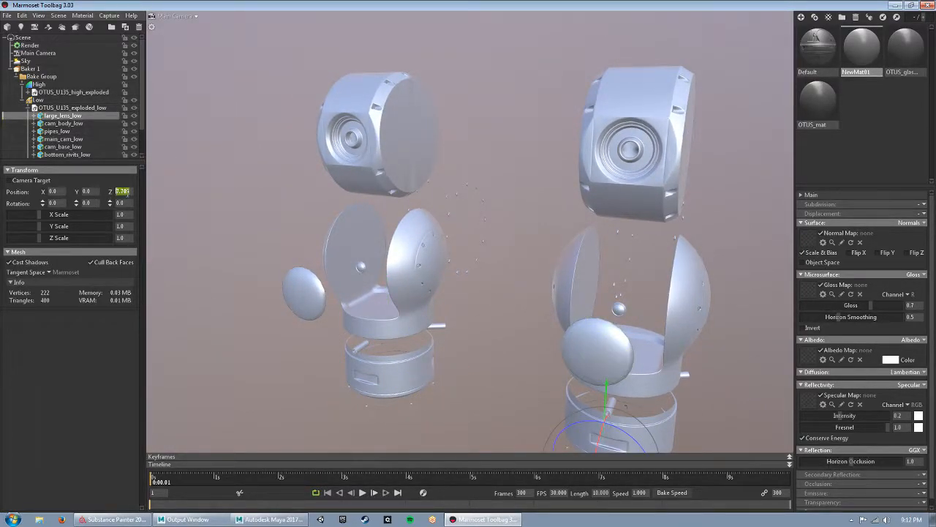
type("0")
left_click(101, 126)
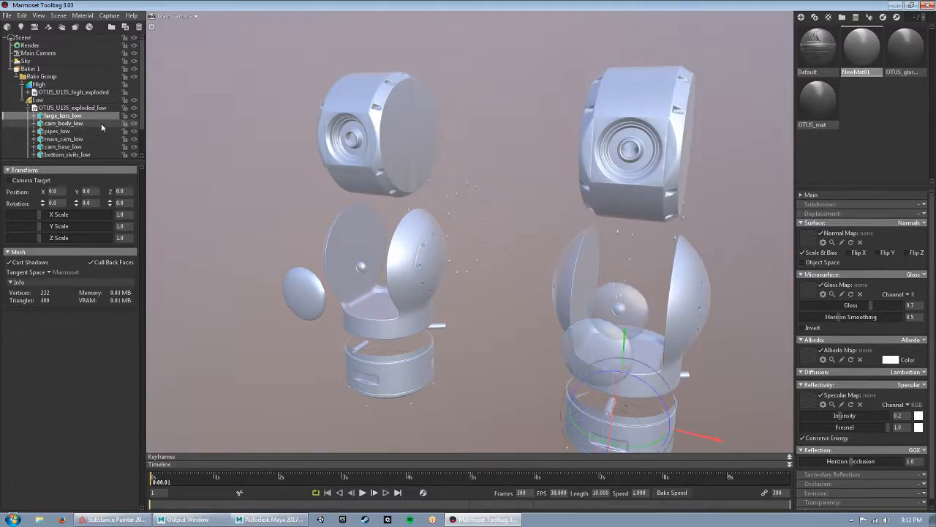
- Set the Y position of pipes_low and main_cam_low to 0
left_click(81, 132)
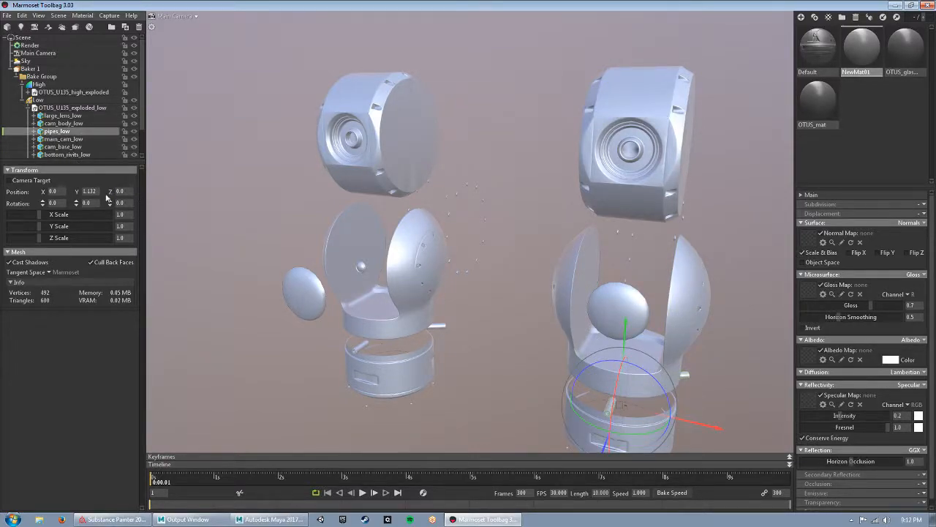
type("0")
left_click(63, 139)
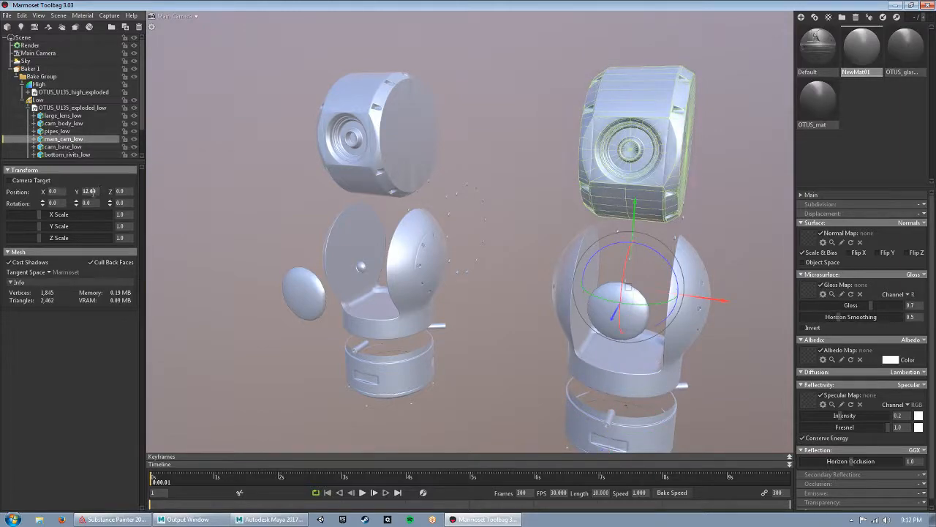
type("0")
key("Return")
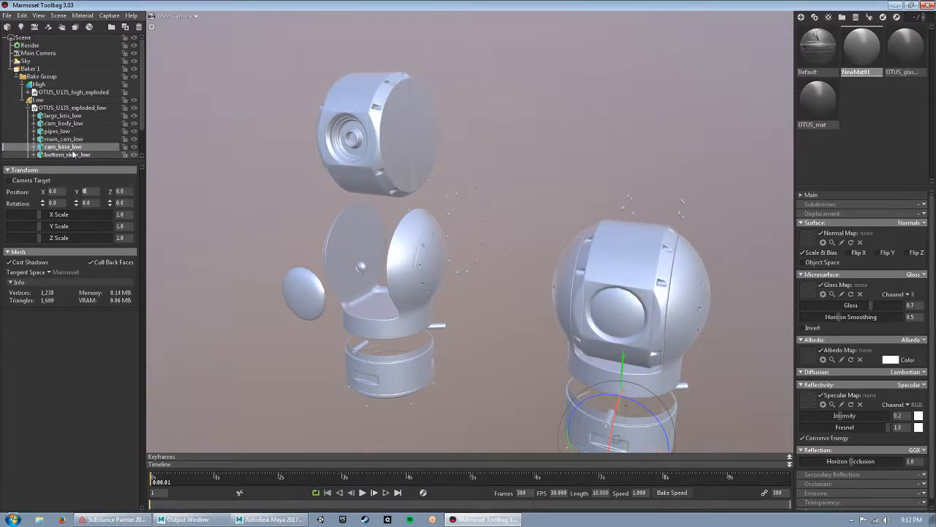
- Set the Y position of cam_base_low and bottom_rivits_low and the Z position of main_bolts_low to 0
left_click(73, 147)
left_click(73, 154)
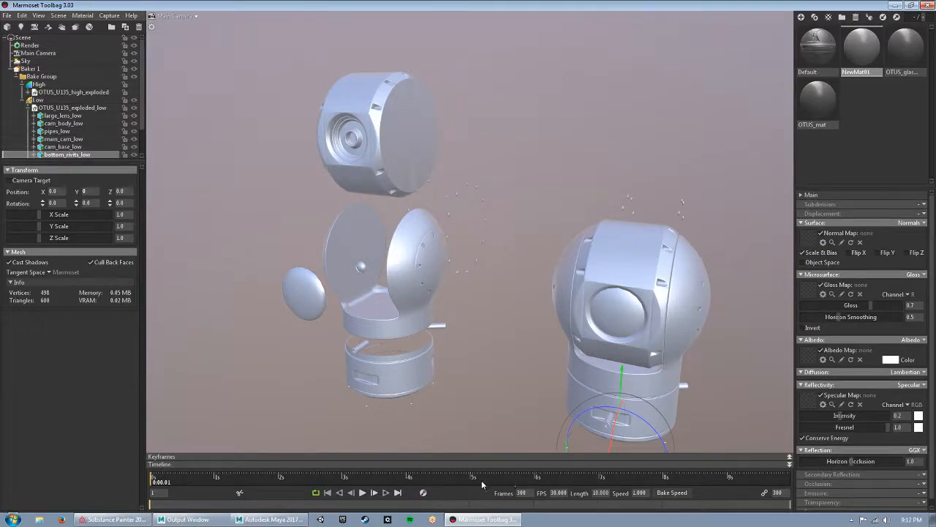
left_click(197, 482)
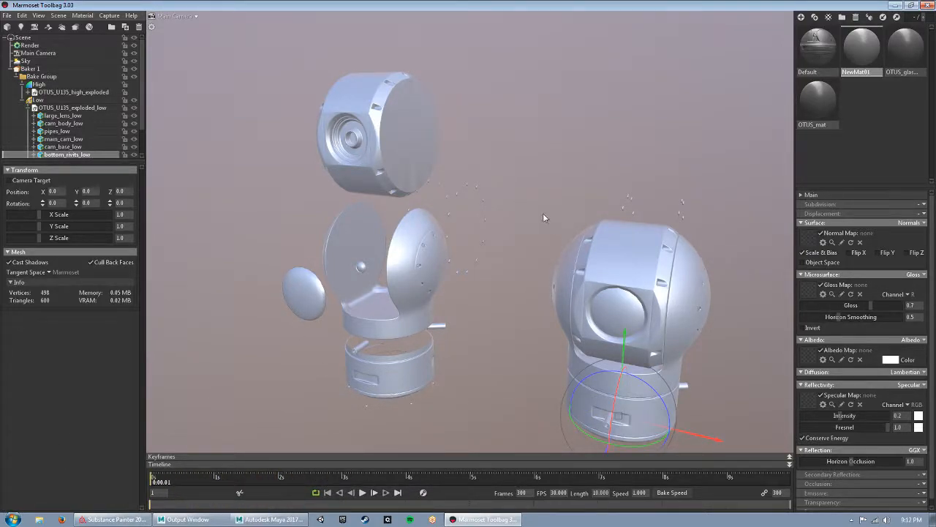
scroll(80, 146, "down", 2)
left_click(86, 139)
left_click(89, 147)
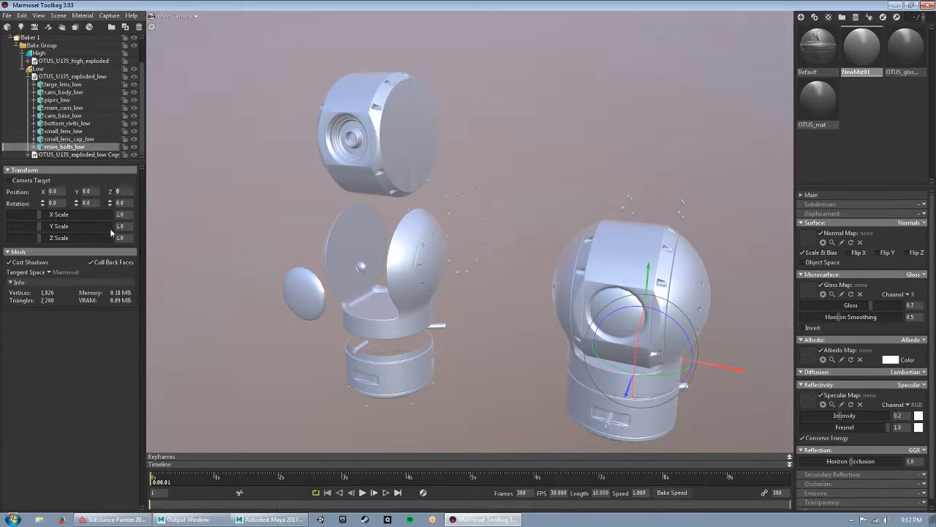
- Check the position values of each part in OTUS_U135_exploded_low and inspect the reassembled camera
left_click(73, 139)
left_click(73, 131)
left_click(75, 115)
left_click(76, 108)
left_click(68, 100)
left_click(79, 92)
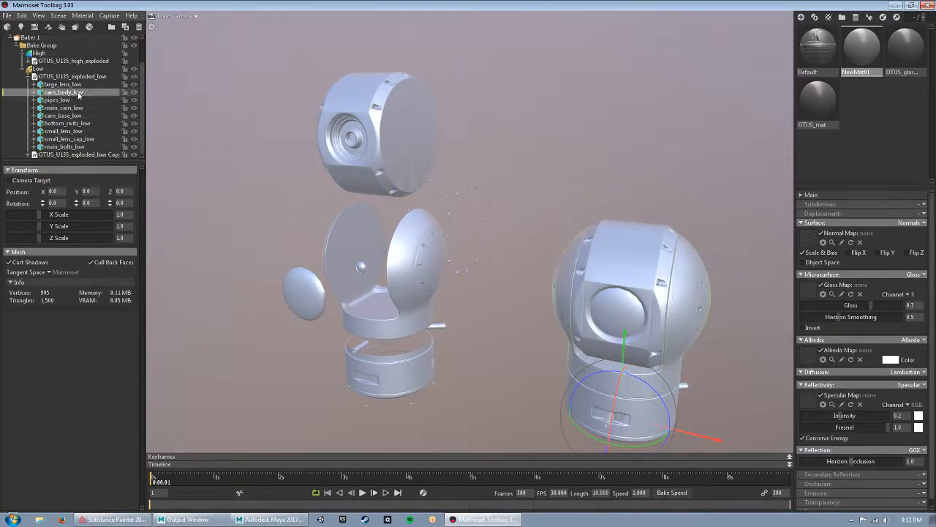
left_click(70, 86)
left_click(78, 100)
left_click(84, 147)
left_click(87, 139)
left_click(86, 125)
left_click(83, 116)
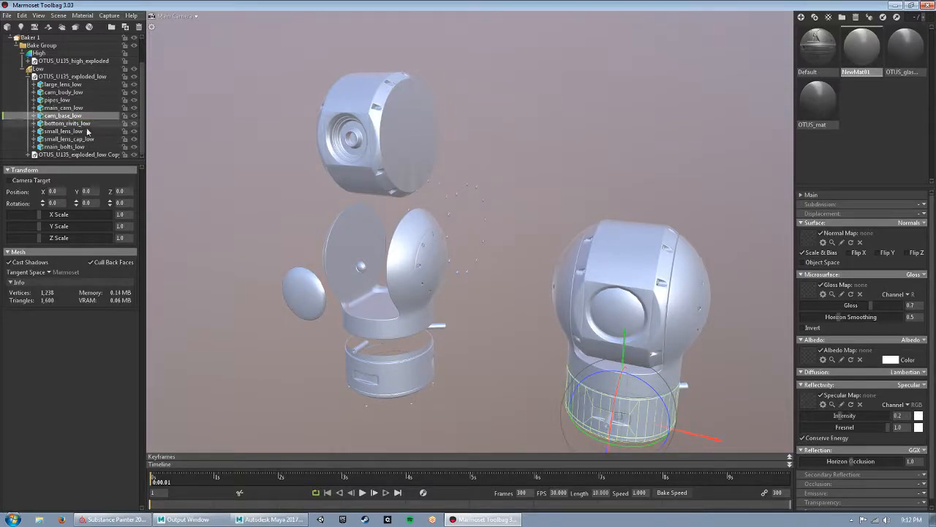
left_click_drag(688, 267, 410, 212)
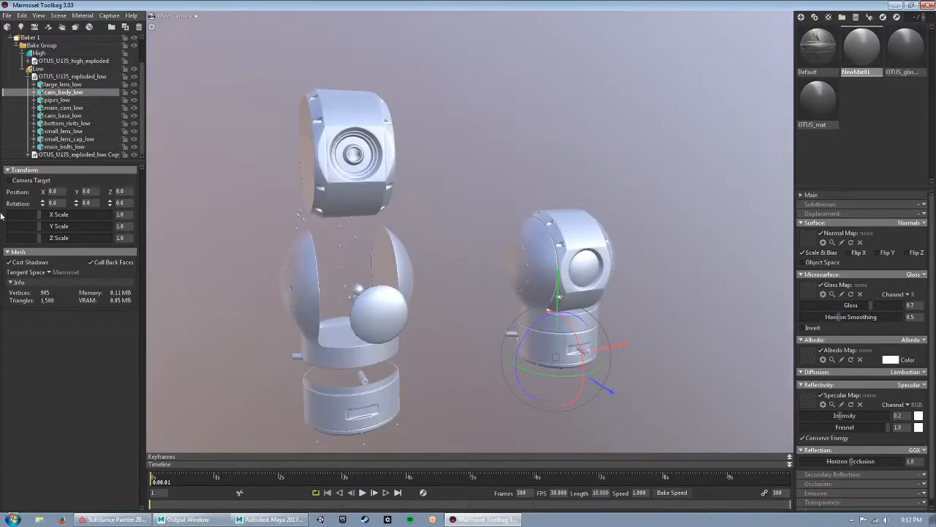
- Delete the still-exploded copy of the low mesh and collapse the OTUS_U135_exploded_low group
left_click(96, 156)
key("Delete")
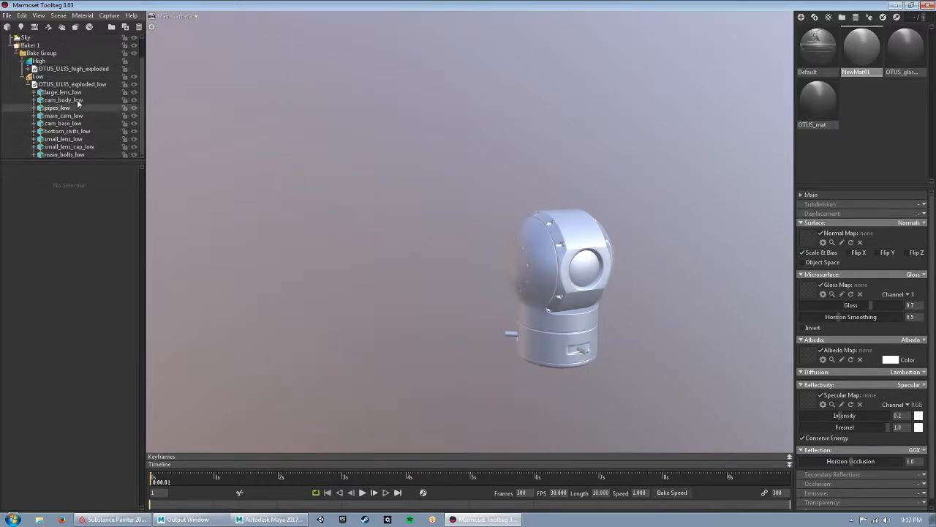
left_click(27, 84)
left_click(61, 85)
- Duplicate the reassembled OTUS_U135_exploded_low and move the copy beside the original to X position 18.13
left_click(72, 109)
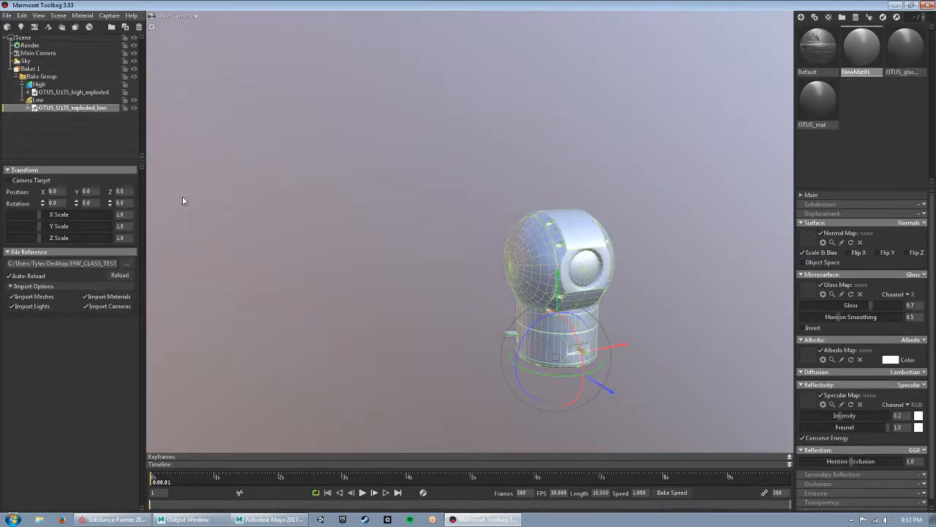
key("ctrl+d")
left_click_drag(619, 347, 447, 377)
left_click_drag(642, 326, 863, 360)
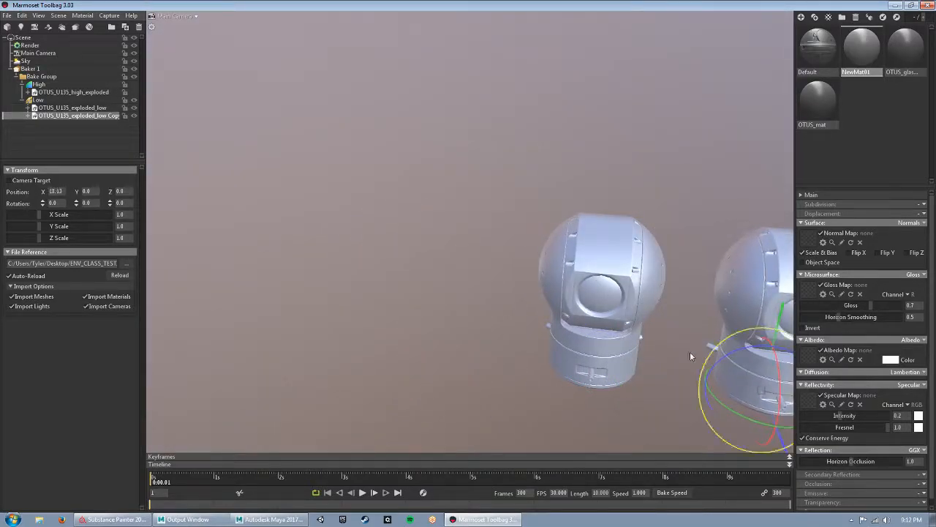
middle_click_drag(702, 359, 346, 291, "alt")
right_click_drag(345, 290, 395, 292, "alt")
left_click_drag(395, 292, 412, 307, "alt")
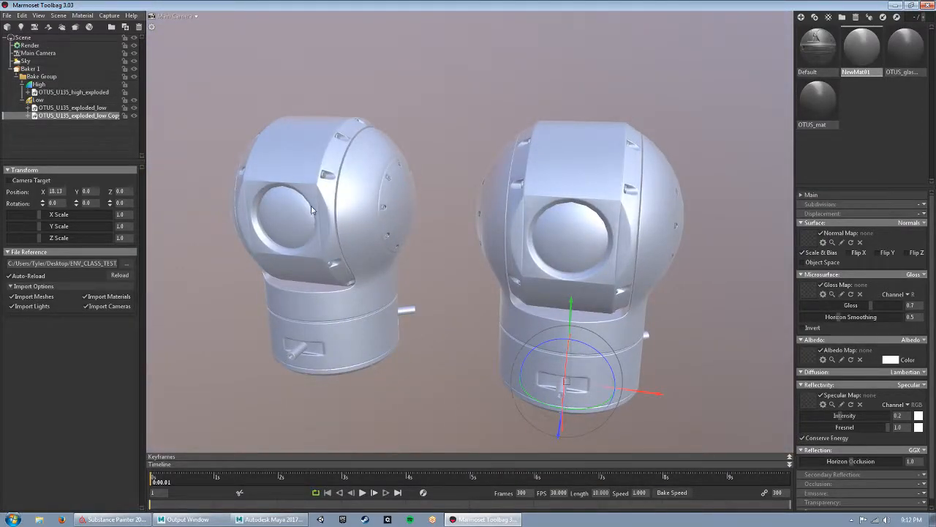
left_click_drag(562, 227, 720, 309, "alt")
- Assign the NewMat01 material to the copied low mesh
left_click(720, 309)
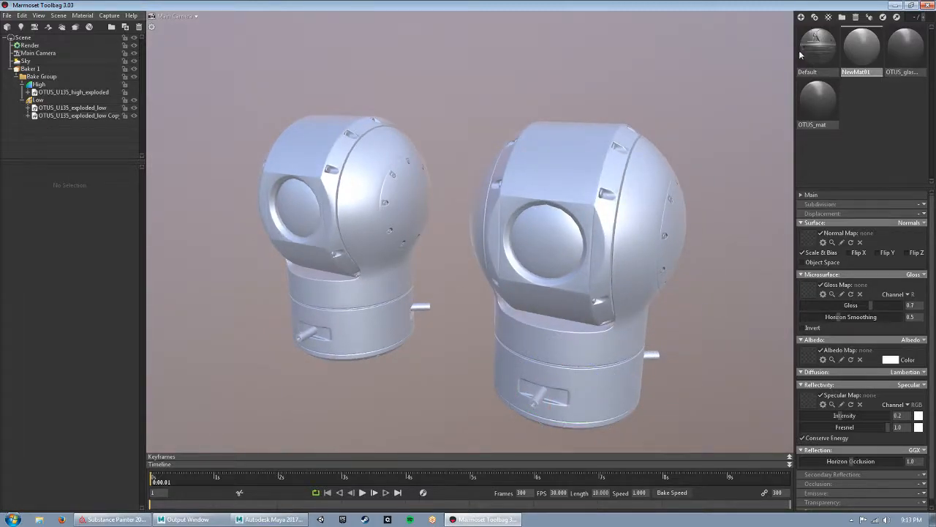
left_click(846, 110)
left_click(826, 101)
left_click(870, 119)
left_click_drag(861, 54, 94, 119)
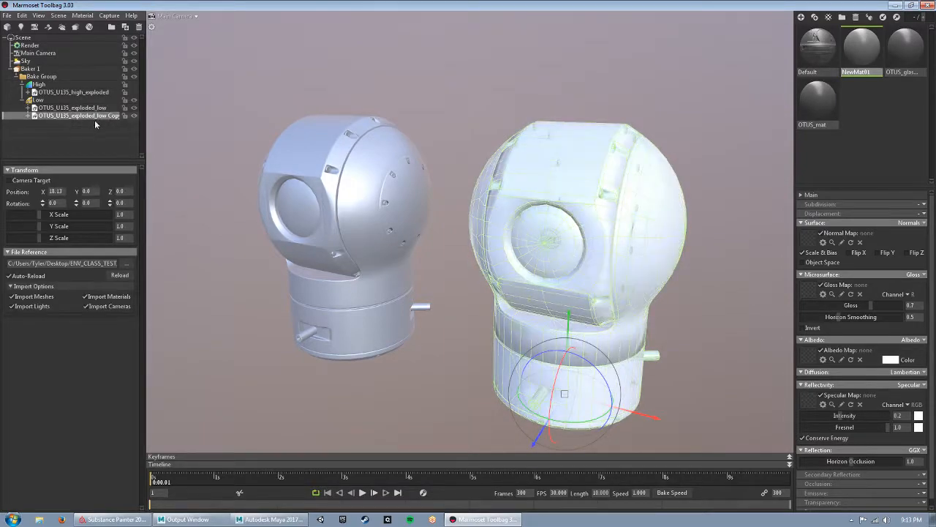
left_click_drag(507, 235, 586, 247)
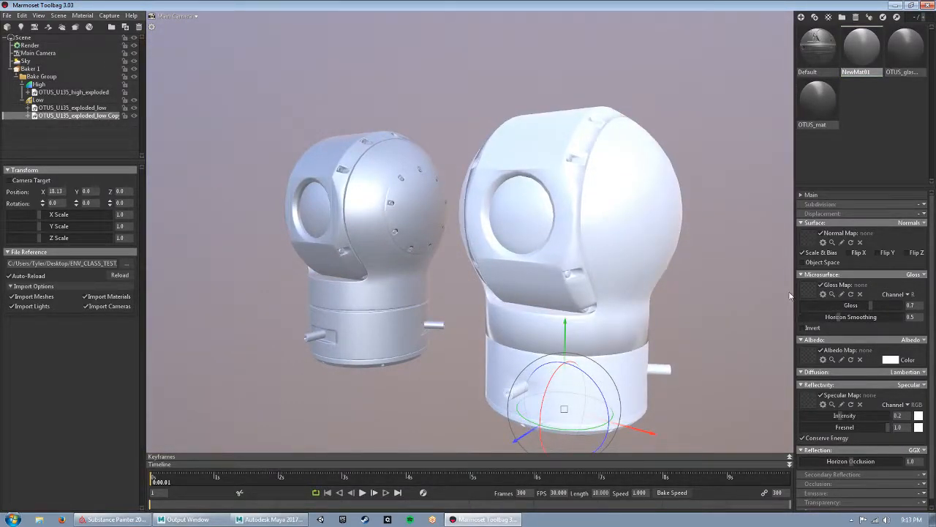
- Load OTUS_mat_Normal_OpenGL from the Painter_bakes folder as the normal map of NewMat01
left_click(812, 242)
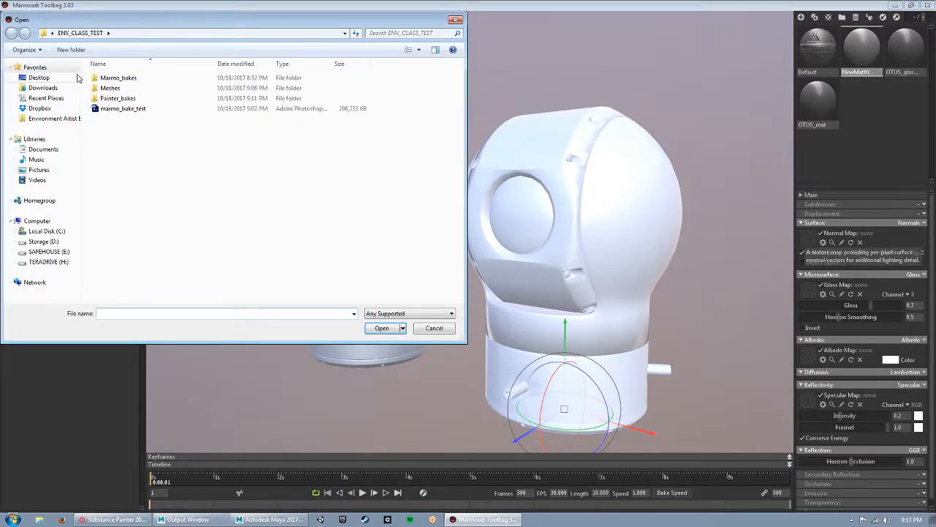
double_click(161, 98)
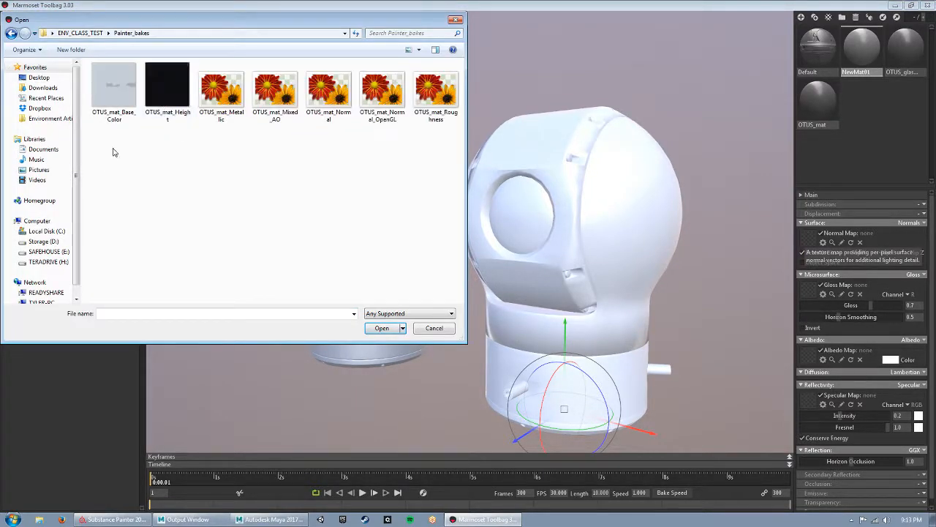
left_click(395, 82)
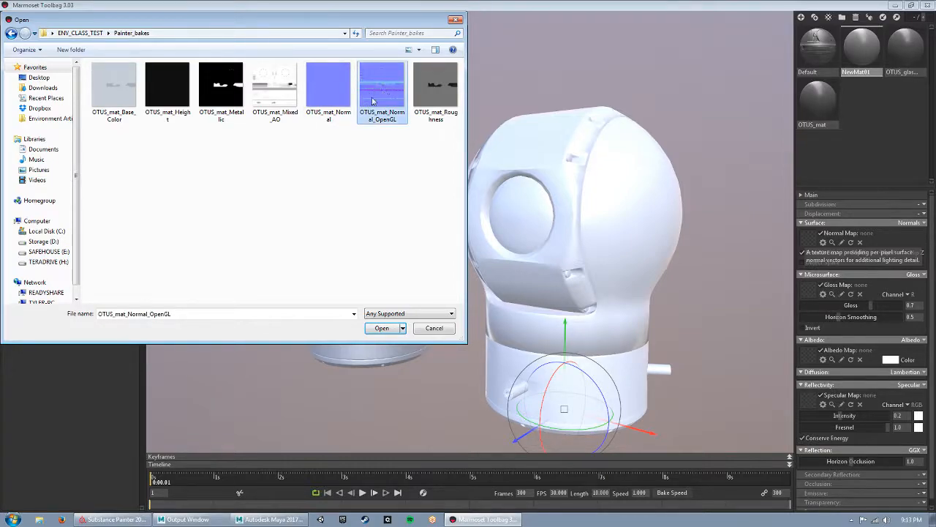
left_click(380, 332)
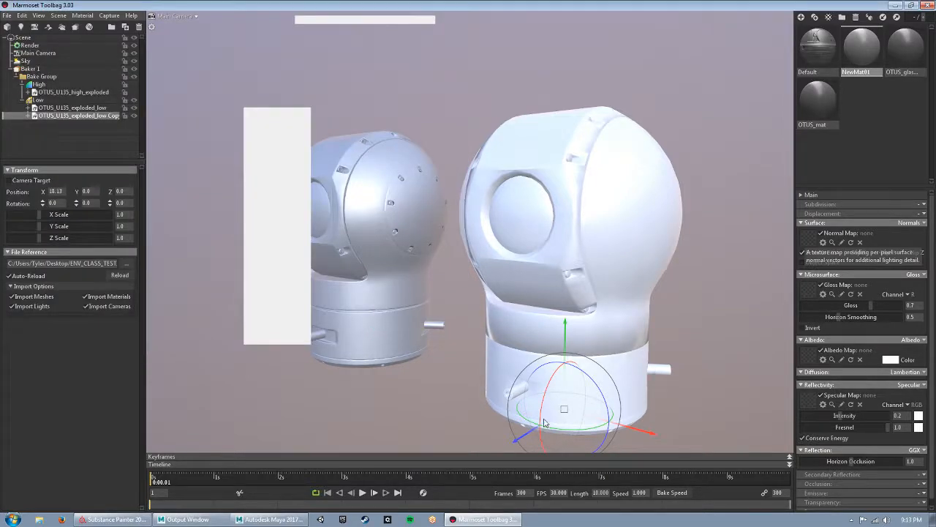
- Compare the normal map shading on both camera models and review the normal map's texture settings
left_click_drag(505, 220, 628, 279)
left_click_drag(441, 245, 436, 175)
left_click_drag(514, 125, 474, 211)
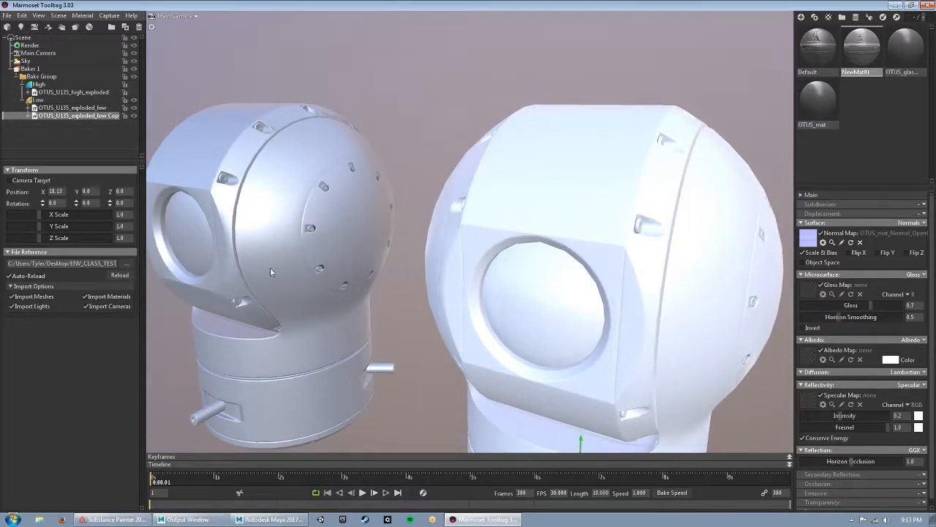
left_click_drag(467, 322, 397, 242)
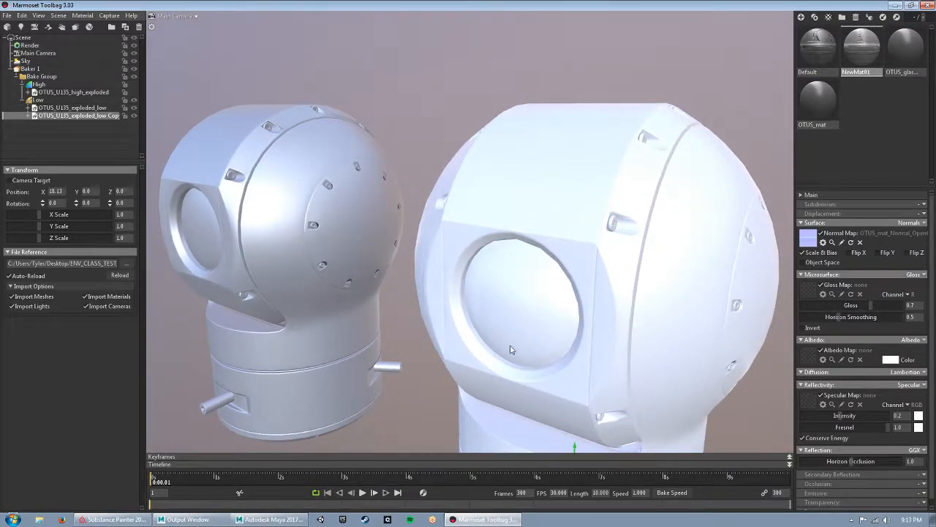
middle_click_drag(512, 349, 403, 241)
left_click_drag(403, 241, 457, 211)
middle_click_drag(458, 210, 488, 286)
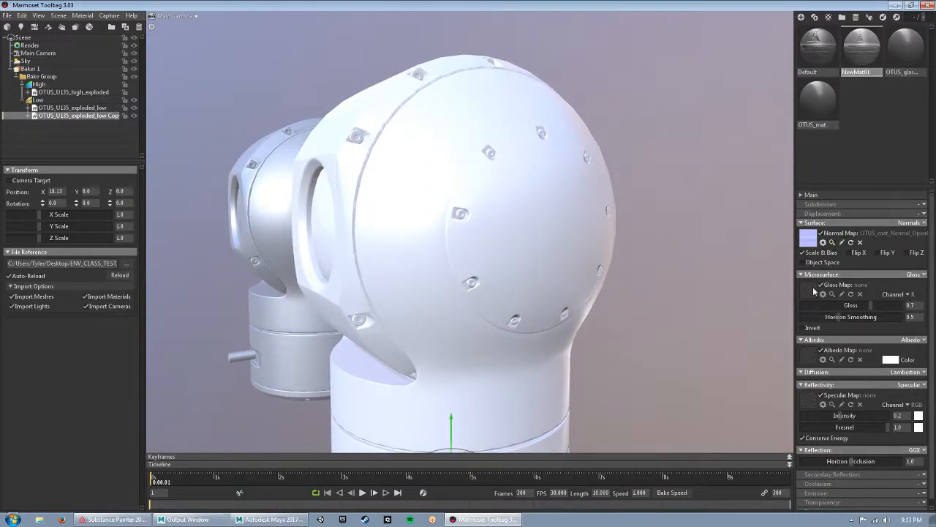
left_click(823, 242)
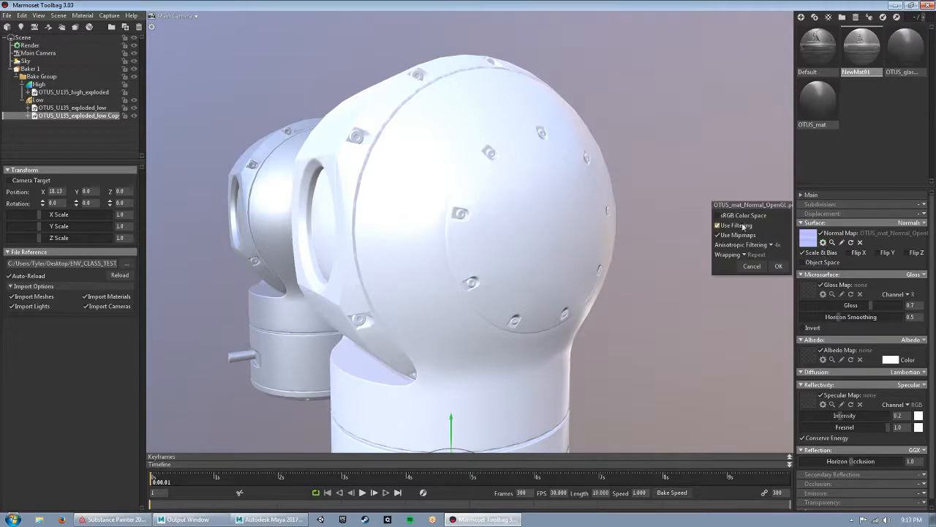
left_click(776, 267)
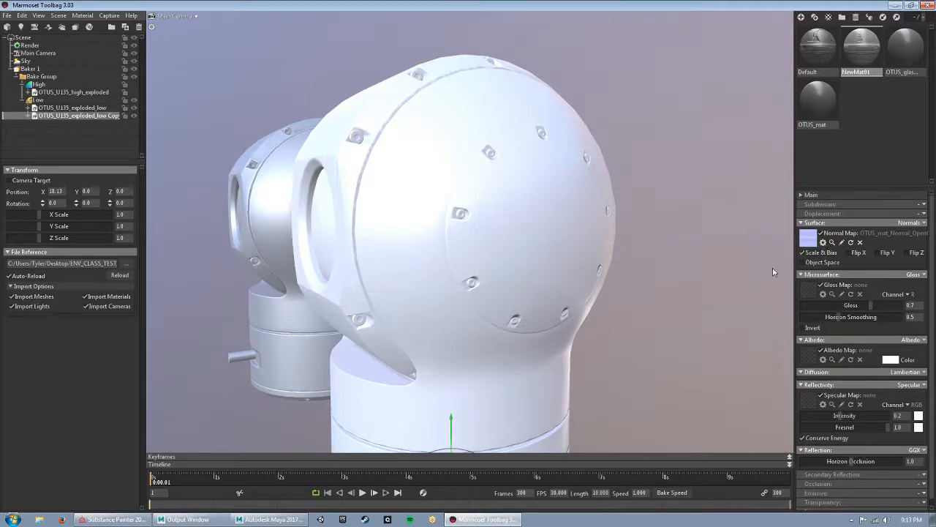
- Load OTUS_mat_Roughness as the inverted gloss map of NewMat01
left_click(807, 293)
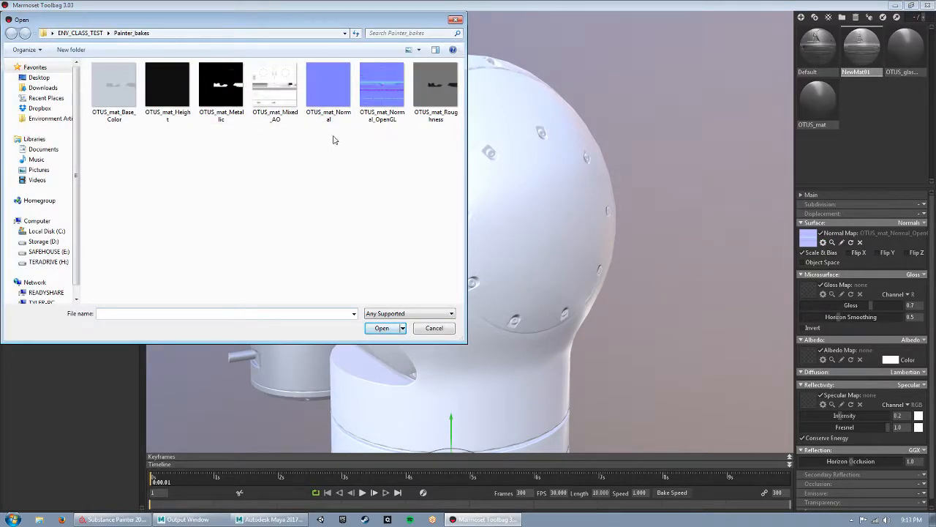
left_click(436, 93)
left_click(375, 330)
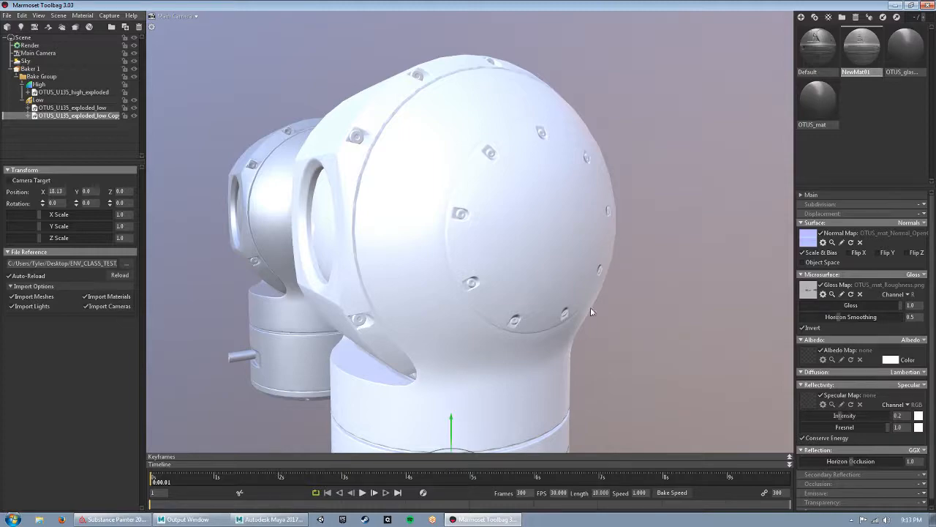
left_click_drag(468, 256, 585, 281, "alt")
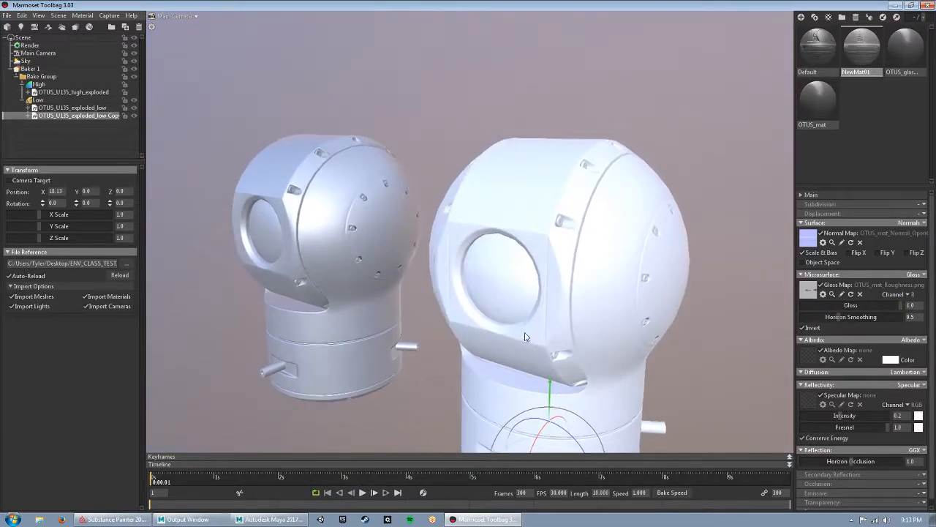
- Load OTUS_mat_Roughness as the gloss map of the Default material and disable that material's albedo map
left_click(818, 47)
left_click(815, 290)
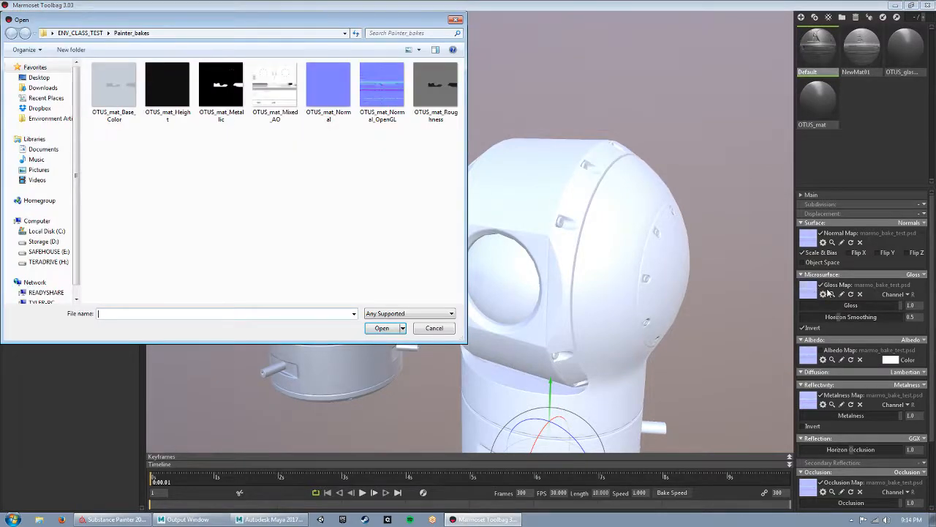
left_click(435, 86)
left_click(381, 327)
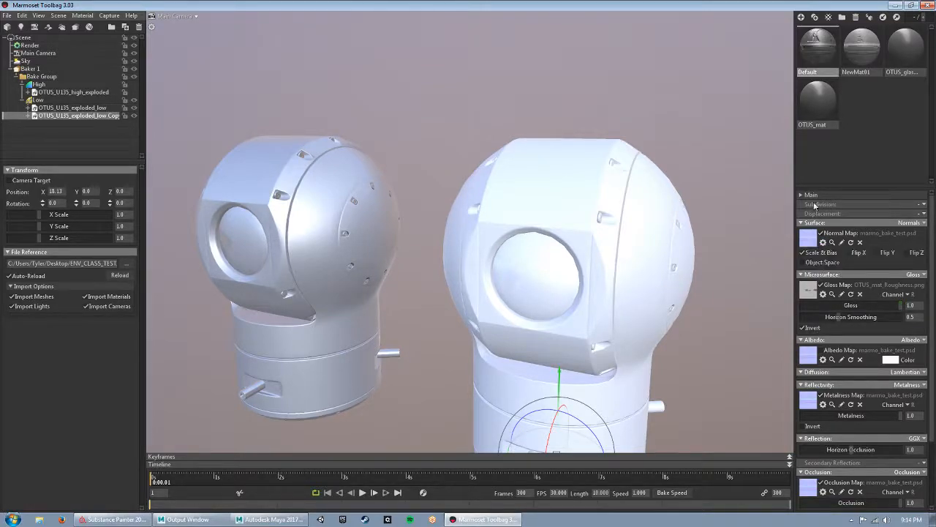
left_click_drag(589, 281, 533, 275, "alt")
middle_click_drag(533, 275, 553, 219, "alt")
left_click_drag(534, 248, 569, 268, "alt")
- Load OTUS_mat_Base_Color from the Painter_bakes folder as the albedo map of NewMat01
left_click(861, 46)
left_click(810, 354)
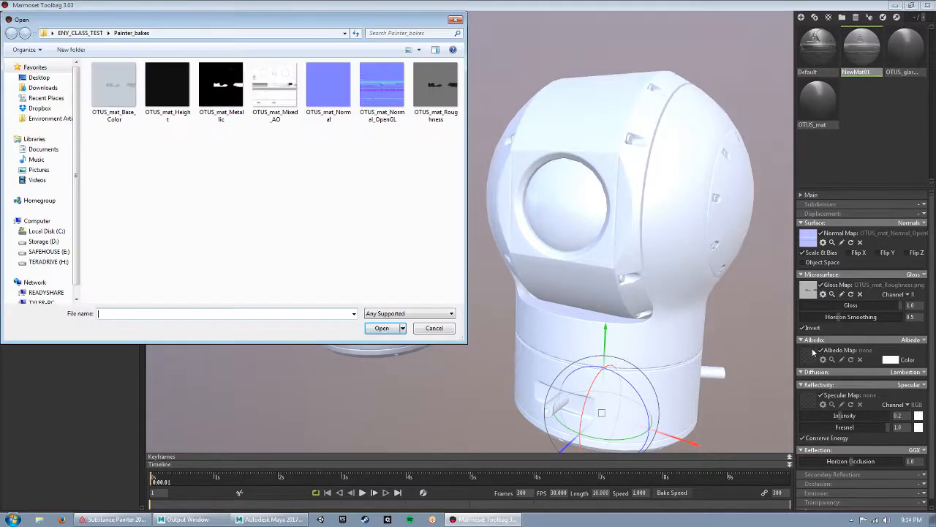
left_click(94, 115)
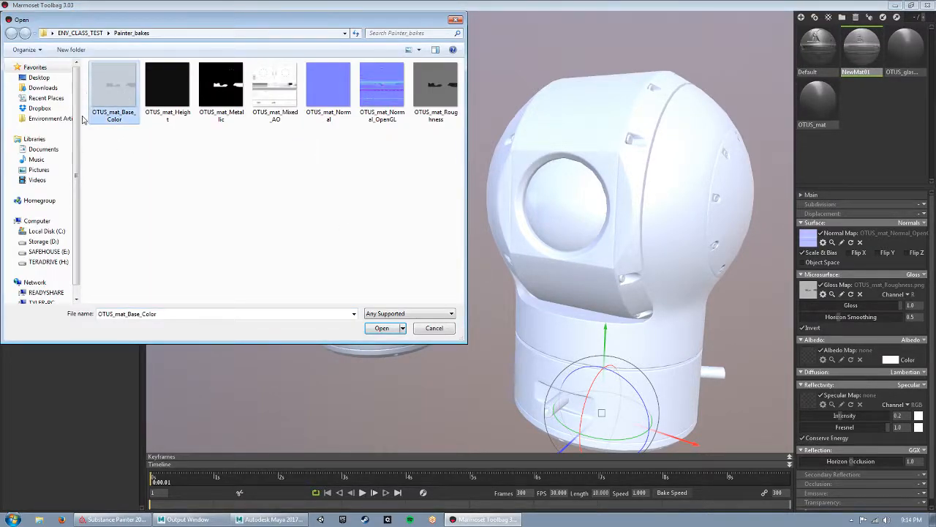
left_click(381, 328)
scroll(450, 232, "up", 3)
left_click_drag(451, 232, 556, 199)
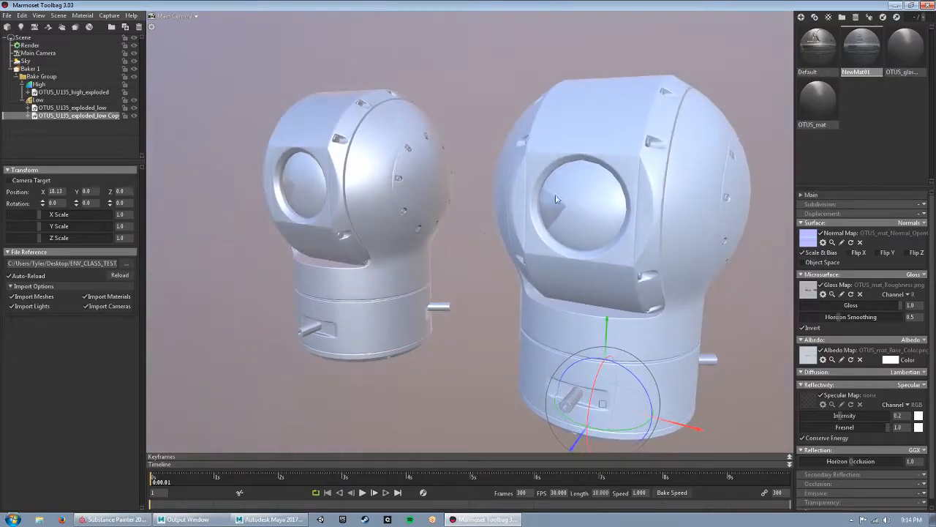
- Load OTUS_mat_Base_Color as the albedo map of the Default material
left_click(819, 48)
left_click(810, 361)
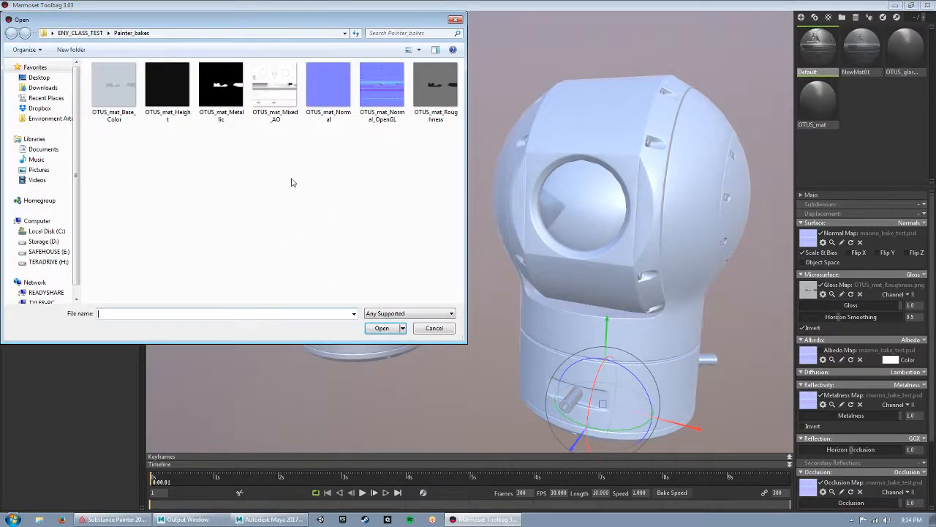
left_click(116, 92)
left_click(374, 328)
left_click_drag(371, 334, 441, 283)
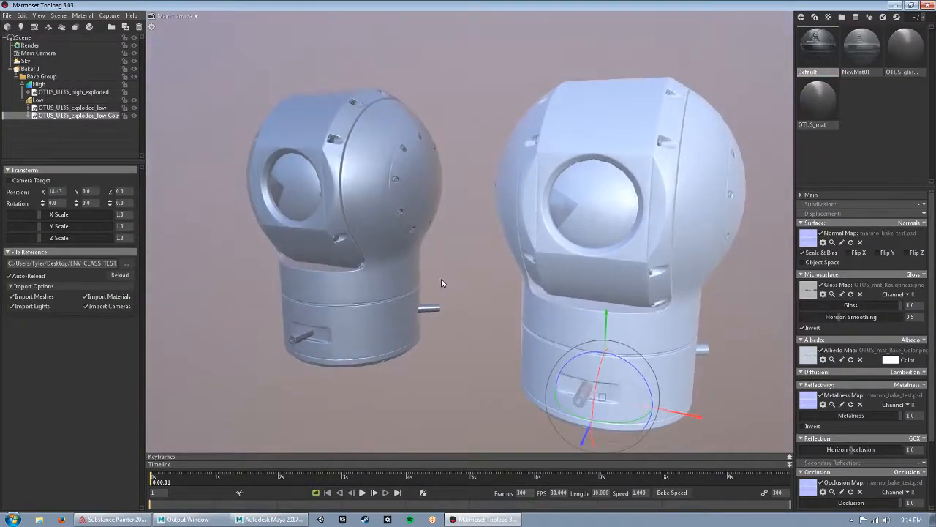
- Switch NewMat01's reflectivity to Metalness and load OTUS_mat_Metallic as its metalness map
left_click(856, 45)
left_click(911, 385)
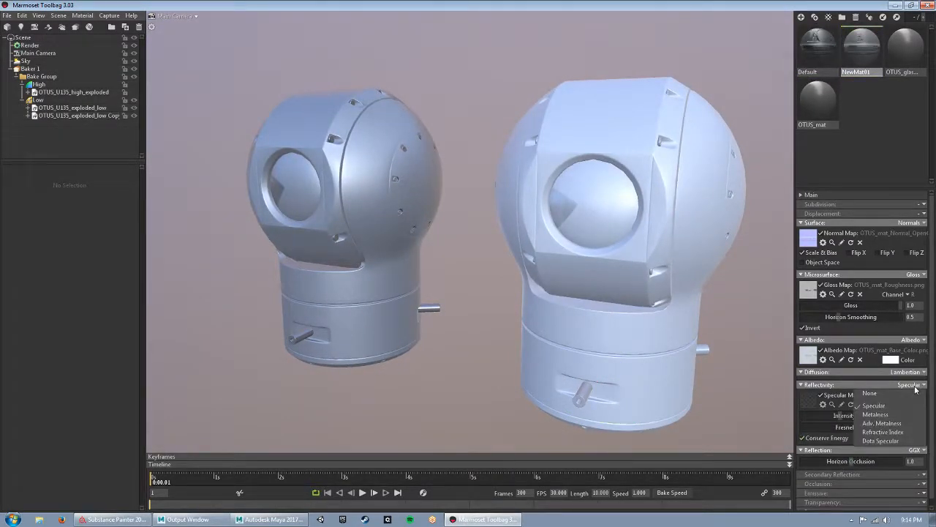
left_click(895, 415)
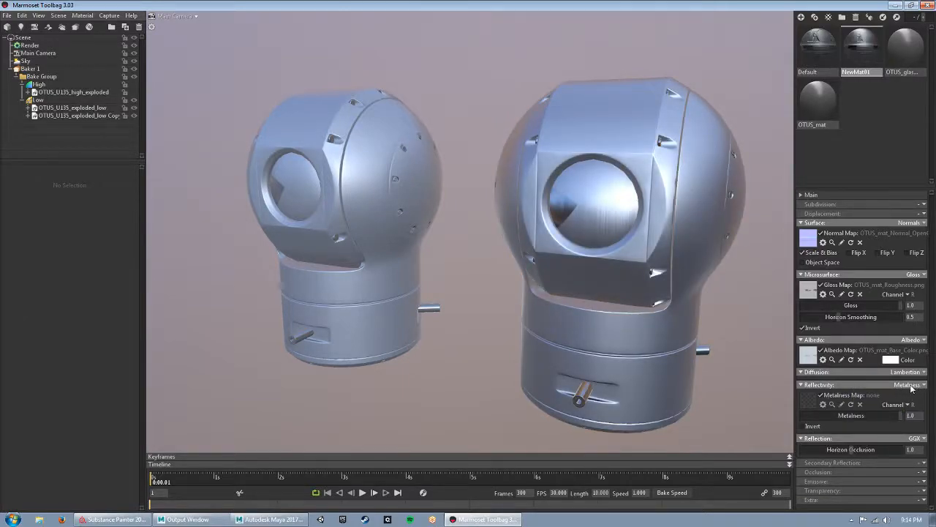
left_click(808, 401)
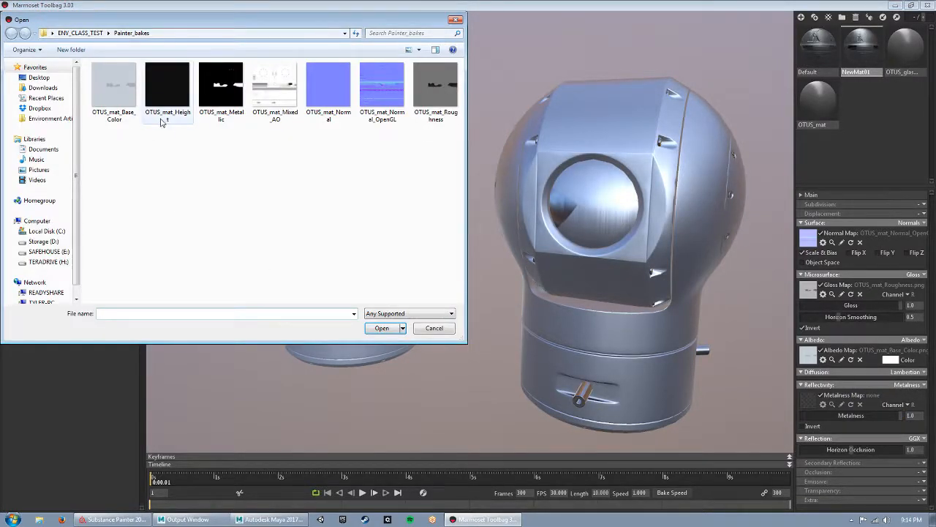
left_click(219, 110)
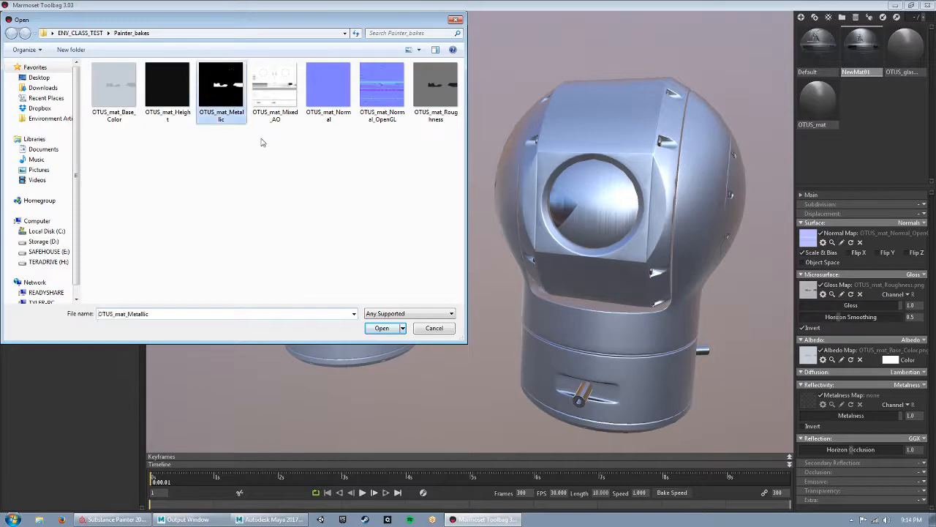
left_click(382, 327)
left_click_drag(581, 294, 521, 255)
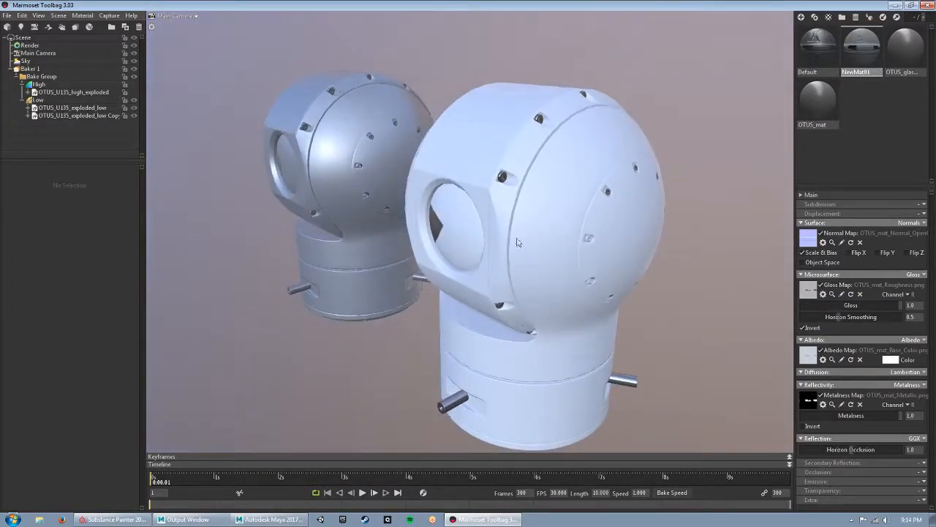
- Examine the metal screws and shading on the NewMat01 camera model up close, and compare it with the other model
middle_click_drag(597, 212, 556, 271)
right_click_drag(557, 271, 575, 292)
left_click_drag(576, 291, 556, 293)
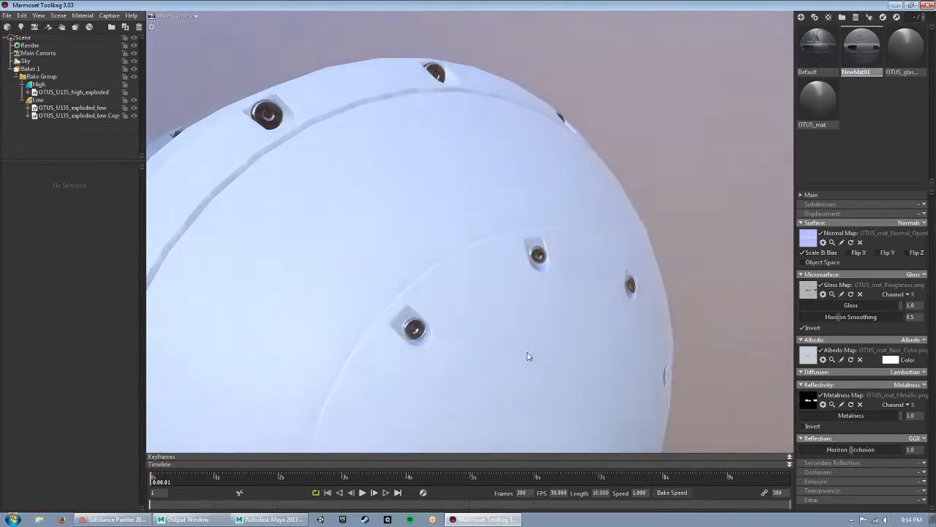
left_click_drag(528, 357, 593, 341, "shift")
right_click_drag(593, 340, 409, 297)
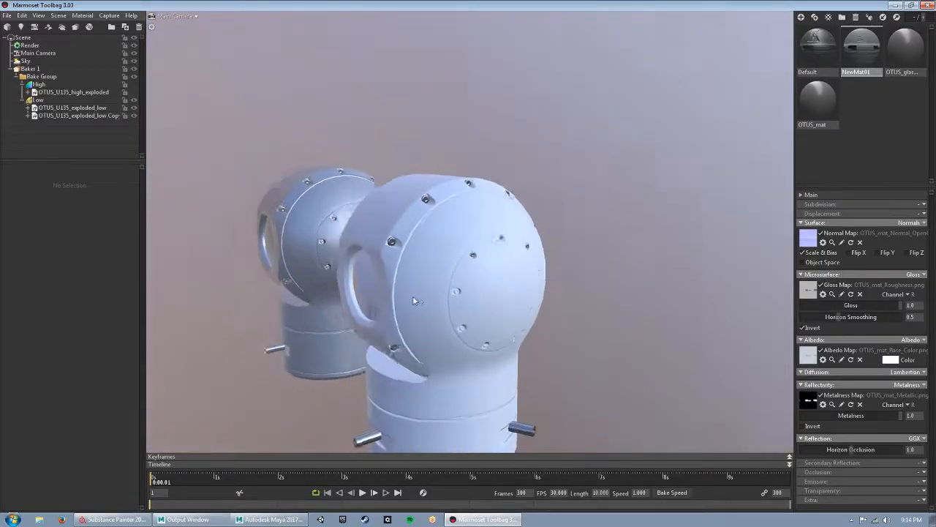
left_click_drag(409, 297, 480, 343)
middle_click_drag(481, 343, 550, 224)
scroll(549, 224, "down", 3)
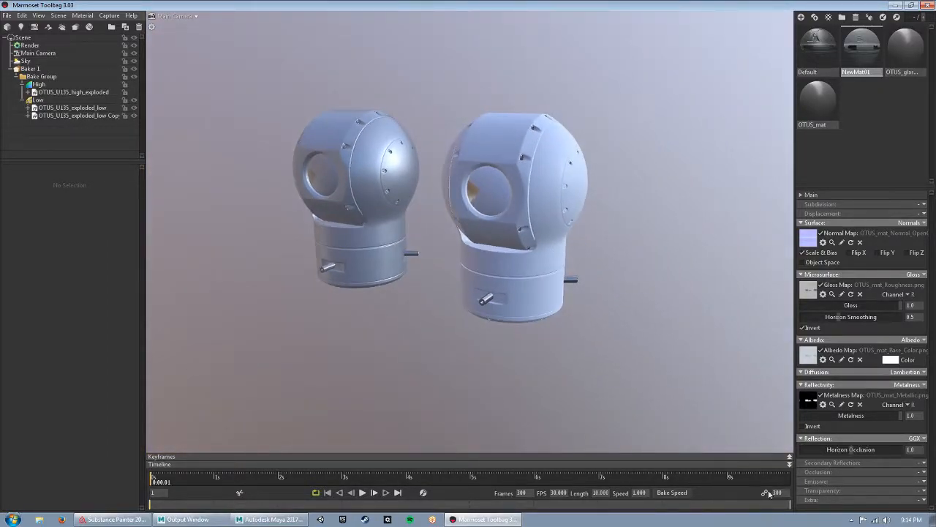
- Enable occlusion on NewMat01 and load OTUS_mat_Mixed_AO as its occlusion map
left_click(922, 472)
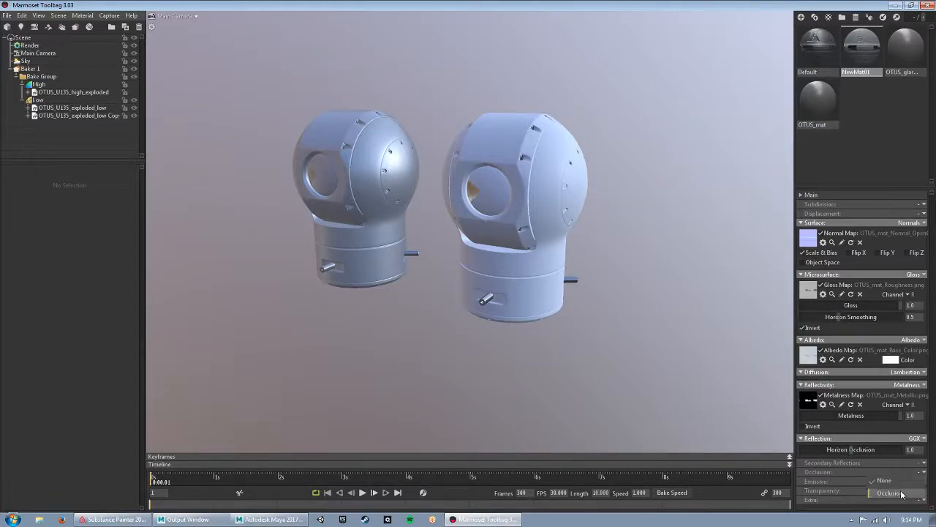
left_click(897, 487)
left_click(804, 490)
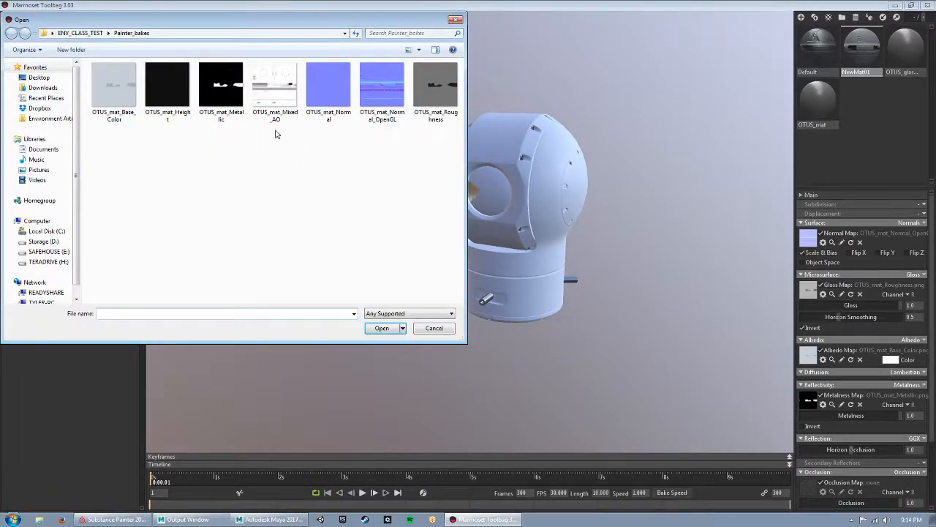
left_click(275, 92)
left_click(382, 328)
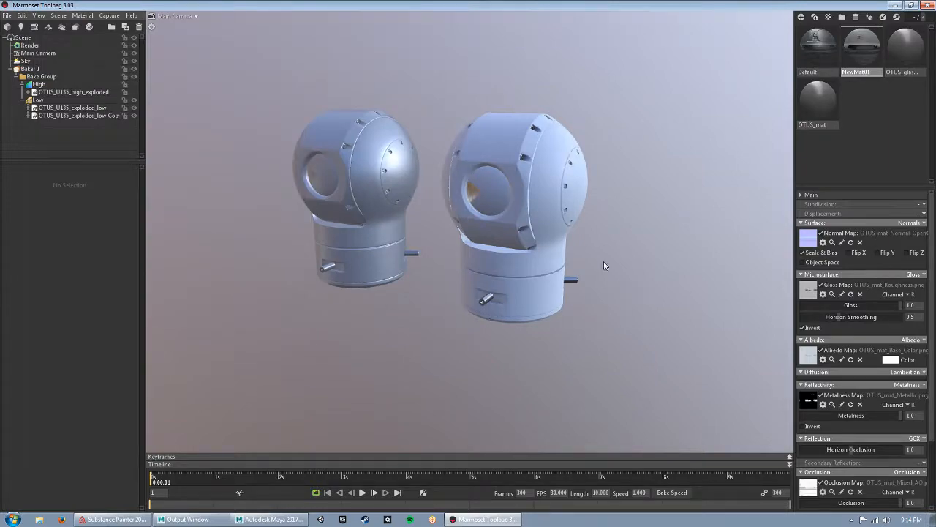
- Lower NewMat01's occlusion strength to about 0.896 and inspect the shading on both camera models
right_click_drag(603, 262, 627, 313)
middle_click_drag(627, 314, 588, 337)
left_click_drag(633, 298, 524, 222)
scroll(903, 470, "down", 2)
mouse_move(898, 456)
left_mouse_down()
mouse_move(842, 455)
mouse_move(886, 456)
left_mouse_up()
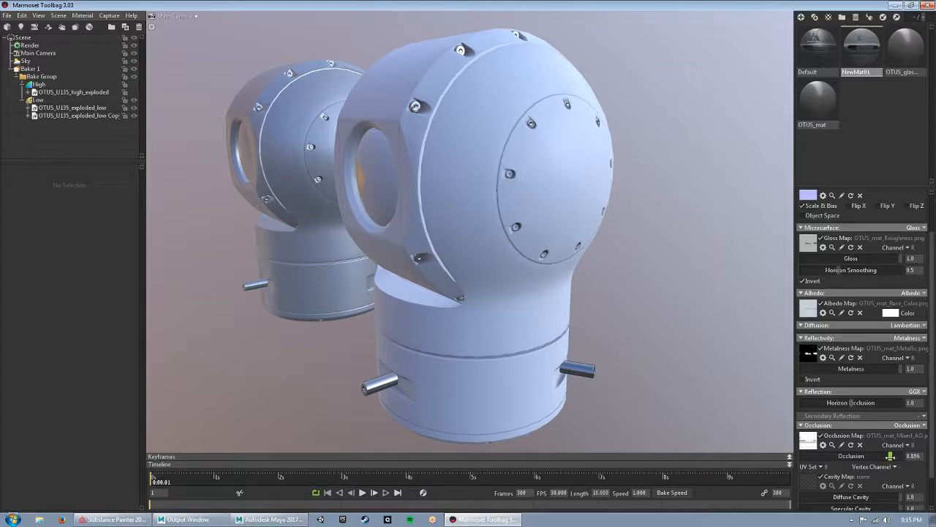
left_click_drag(612, 163, 666, 188)
middle_click_drag(483, 234, 587, 292)
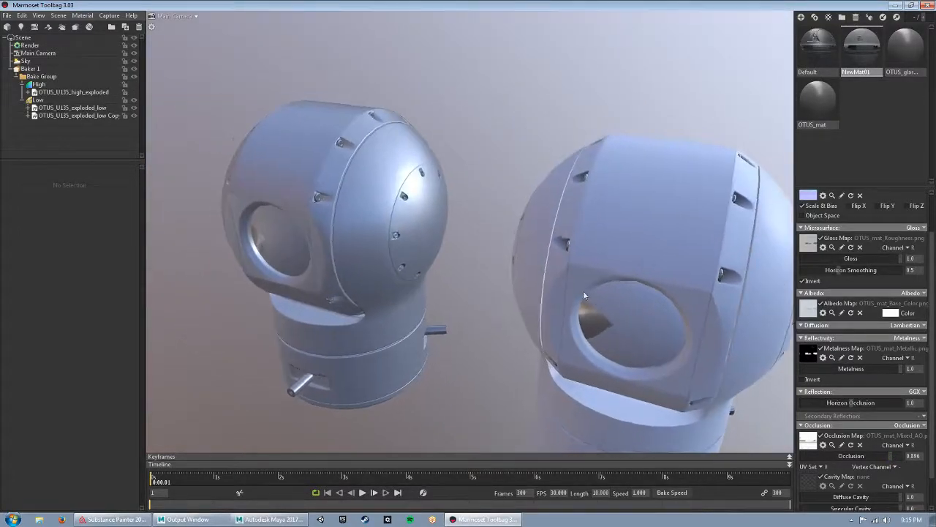
left_click_drag(587, 293, 605, 279)
- Load OTUS_mat_Metallic as the metalness map of the Default material
left_click(825, 41)
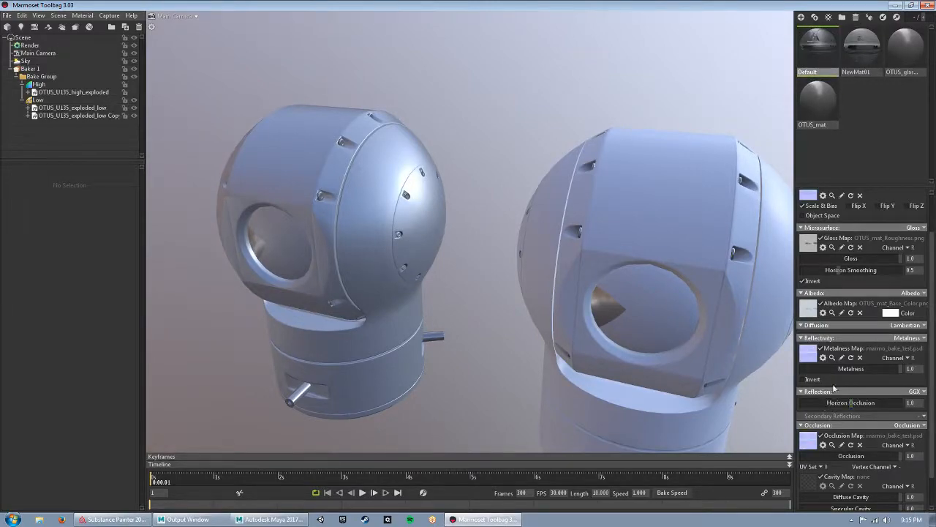
left_click(808, 354)
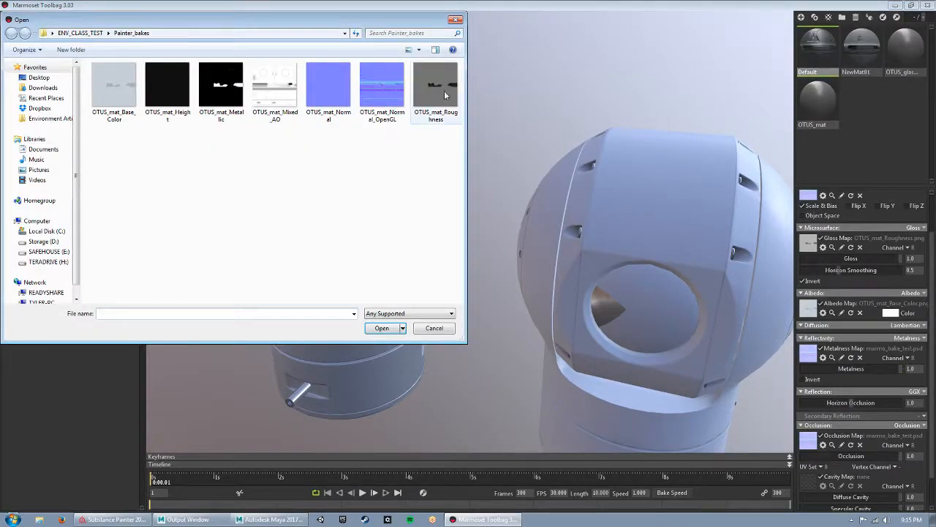
left_click(125, 99)
left_click(221, 87)
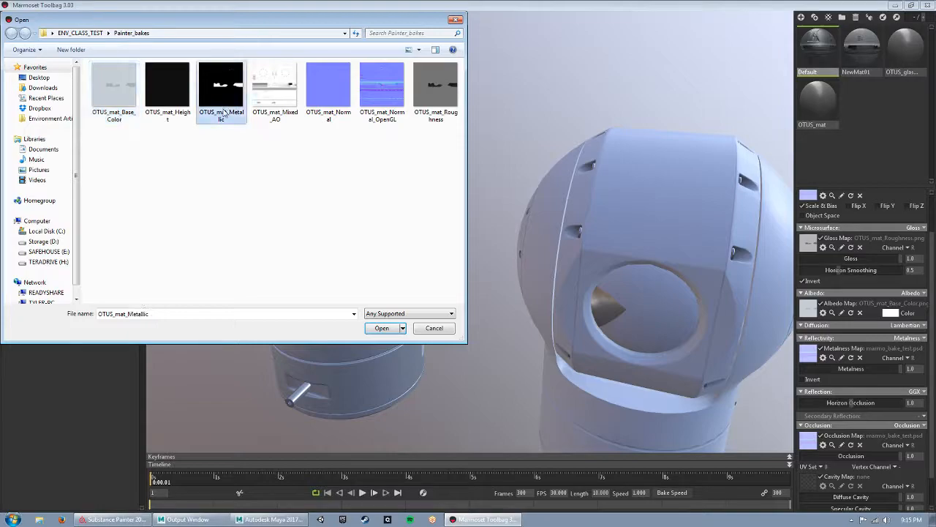
left_click(383, 328)
- Try inverting the Default material's metalness map, check it against NewMat01's settings, and turn the inversion off
left_click(806, 381)
left_click_drag(476, 282, 497, 230)
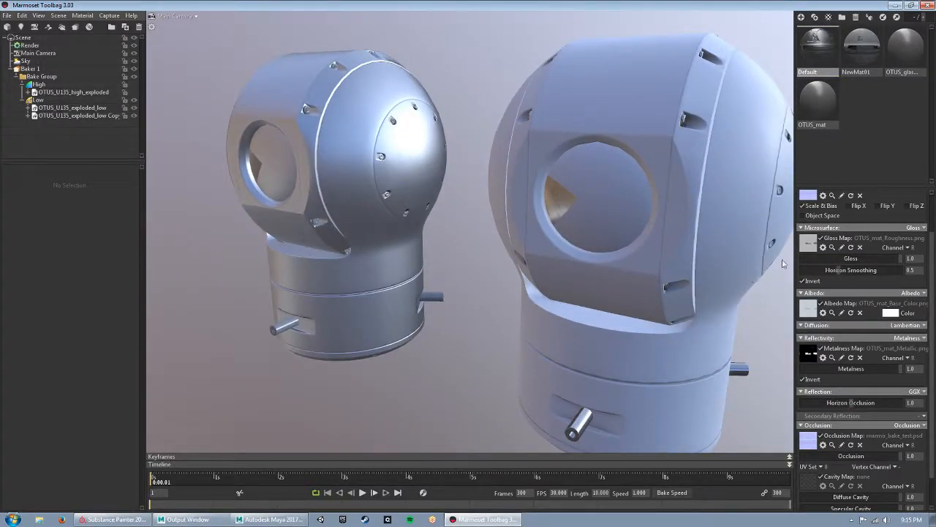
left_click(856, 55)
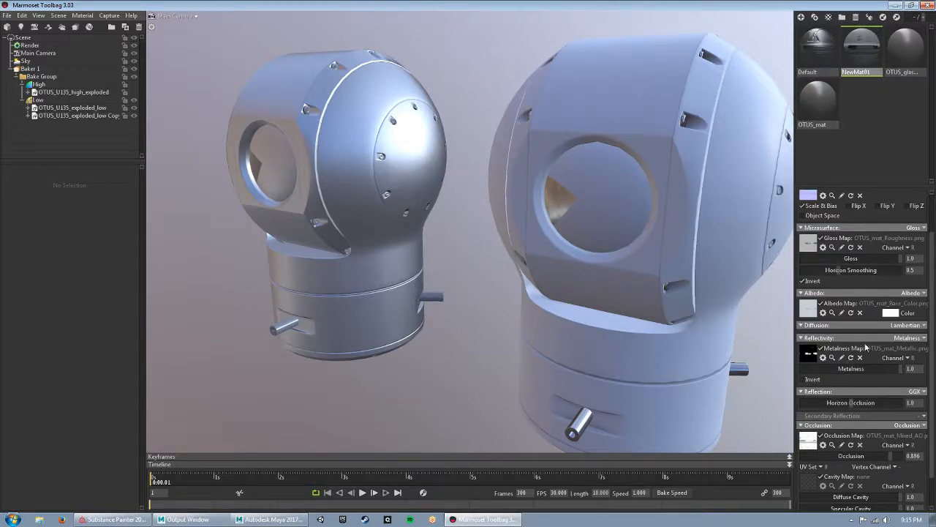
left_click(805, 45)
left_click(810, 380)
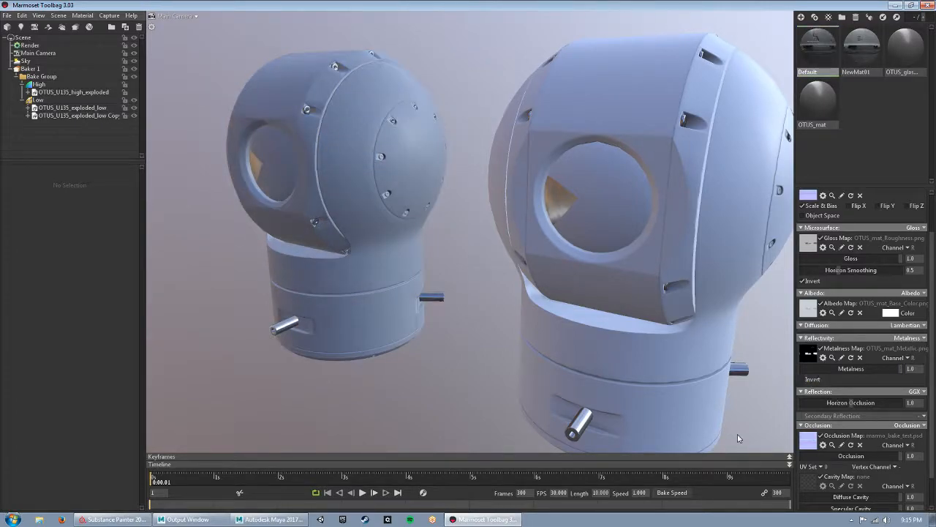
mouse_move(511, 277)
left_mouse_down()
mouse_move(436, 311)
mouse_move(526, 301)
mouse_move(467, 304)
mouse_move(483, 322)
mouse_move(459, 291)
mouse_move(535, 390)
left_mouse_up()
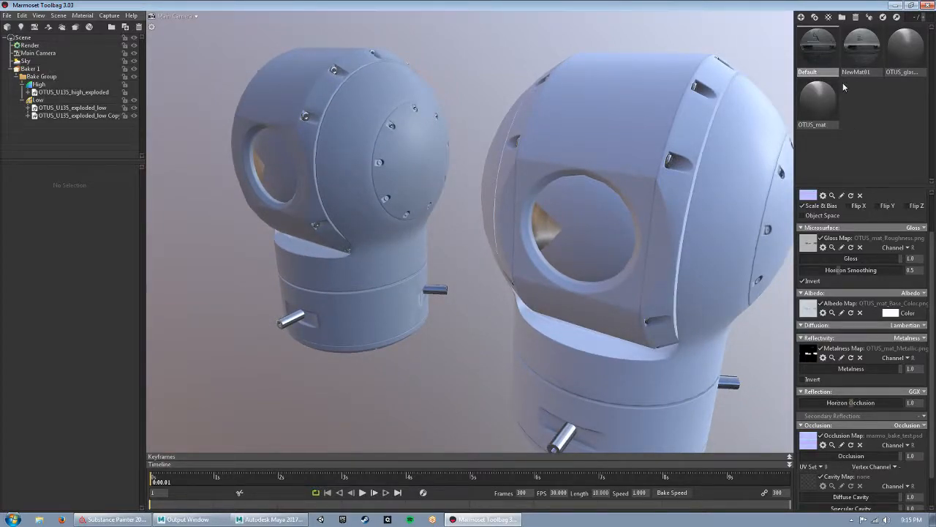
- Keep marmo_bake_test.psd as the Default material's occlusion map and set its channel to A
left_click(809, 444)
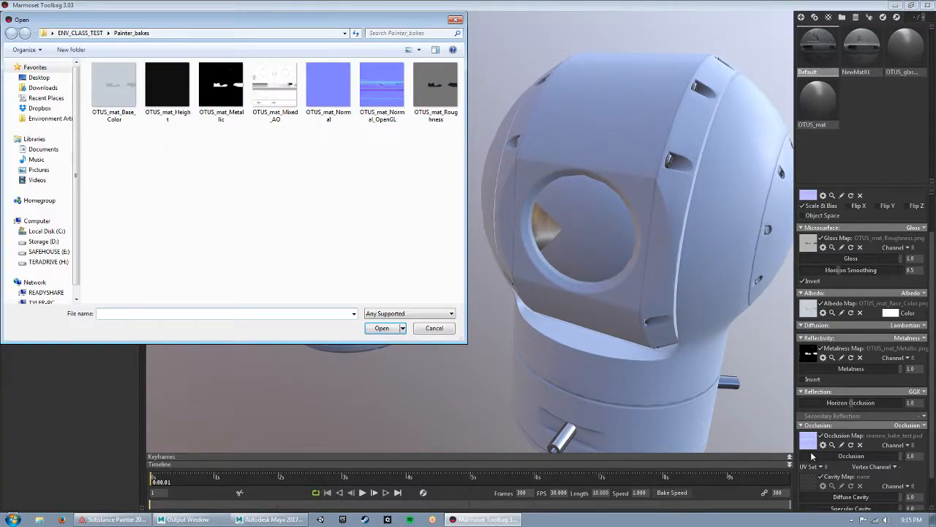
left_click(427, 330)
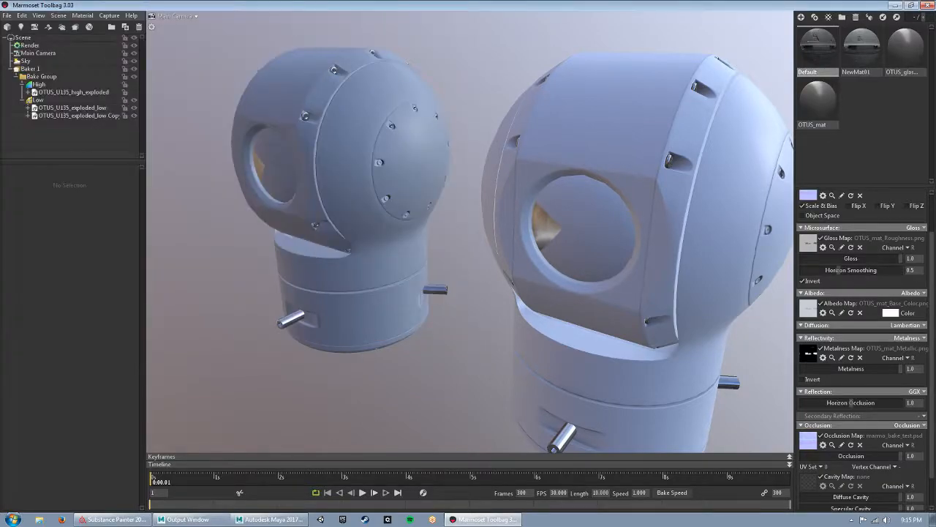
left_click(907, 445)
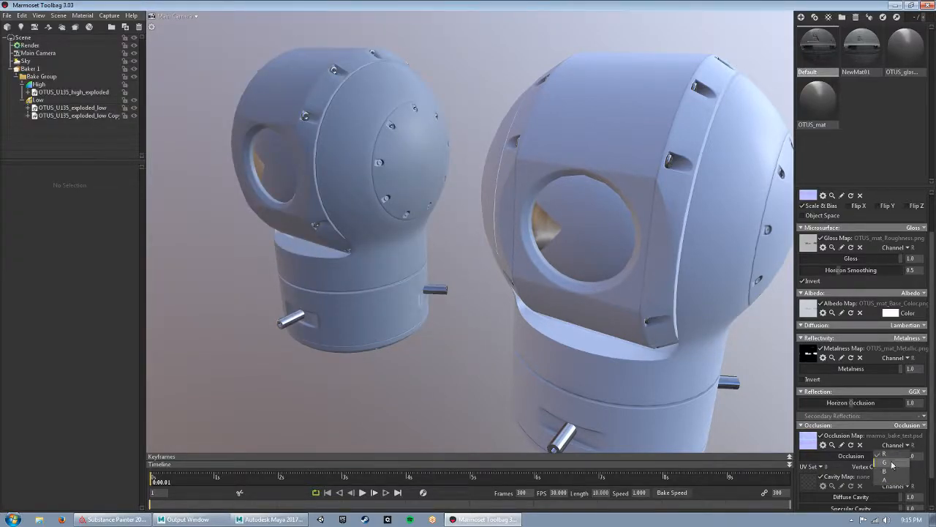
left_click(882, 482)
left_click_drag(453, 308, 415, 291)
scroll(414, 290, "down", 3)
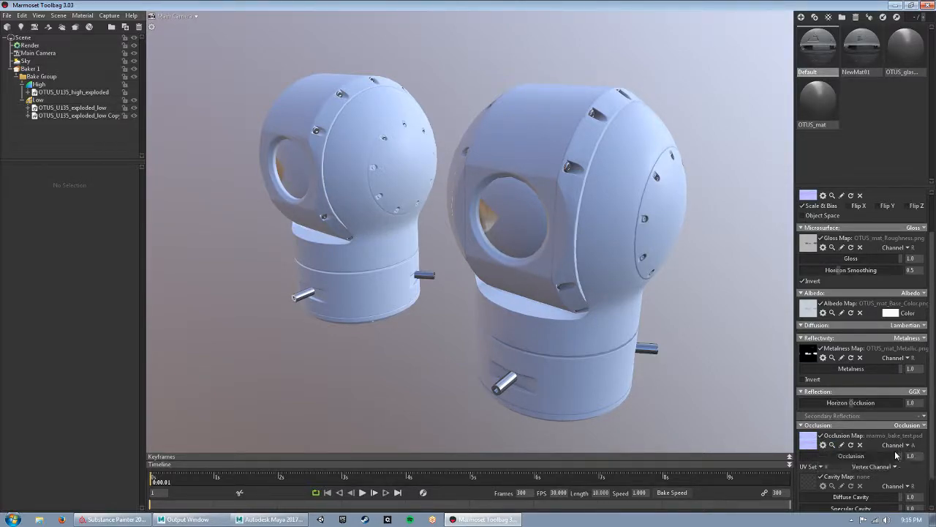
scroll(860, 436, "down", 1)
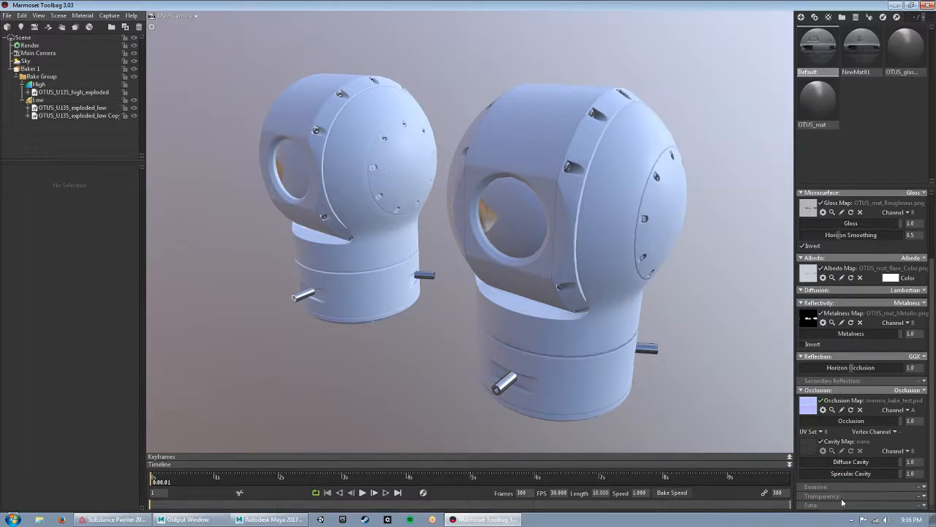
left_click_drag(365, 246, 414, 267)
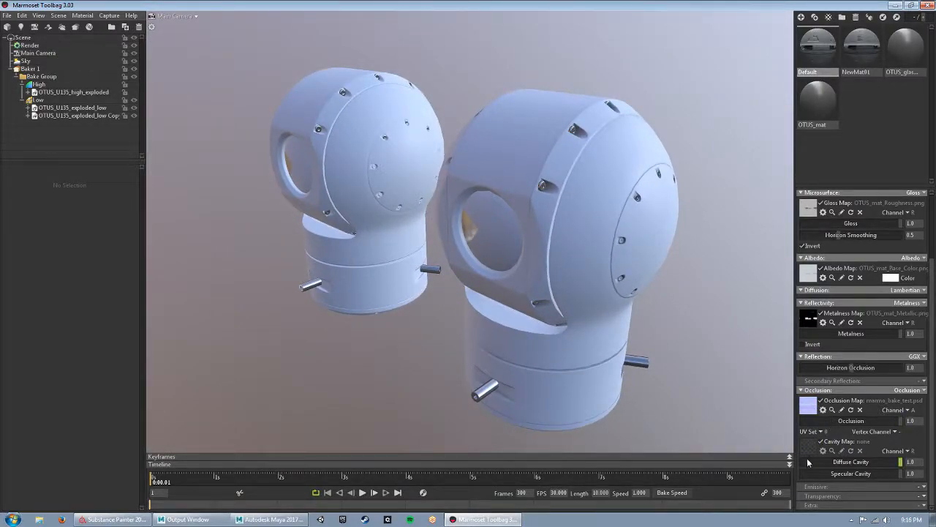
- Try the G, R and B channels for the Default material's occlusion map and inspect the shading up close
left_click(907, 410)
left_click(885, 427)
left_click(900, 410)
left_click(886, 418)
left_click(900, 410)
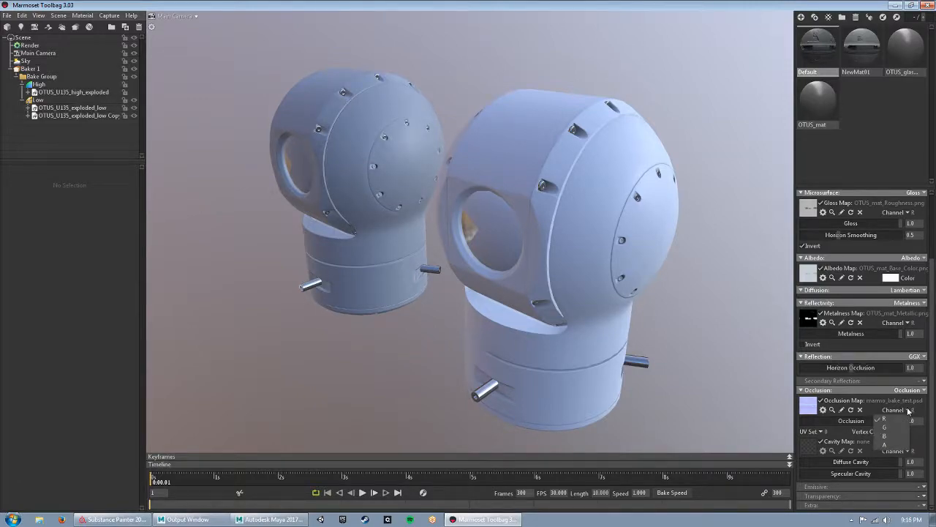
left_click(890, 436)
mouse_move(395, 309)
left_mouse_down("alt")
mouse_move(432, 307)
mouse_move(410, 304)
left_mouse_up("alt")
middle_click_drag(409, 277, 476, 322, "alt")
right_click_drag(475, 322, 593, 289, "alt")
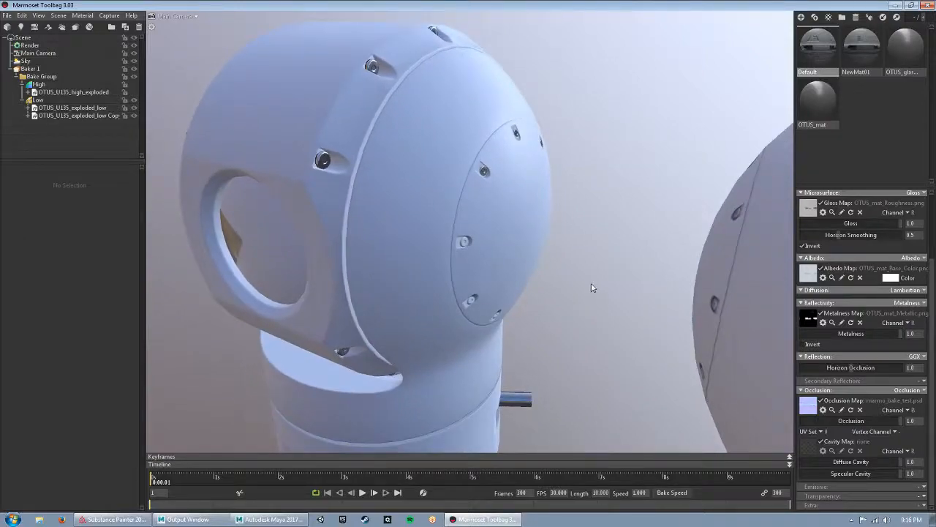
left_click_drag(593, 289, 592, 325, "alt")
- Test the Default material's diffuse cavity, leaving it at 1.0, and set the occlusion channel back to A
left_click(843, 464)
left_click_drag(817, 460, 904, 459)
left_click(907, 411)
left_click(889, 444)
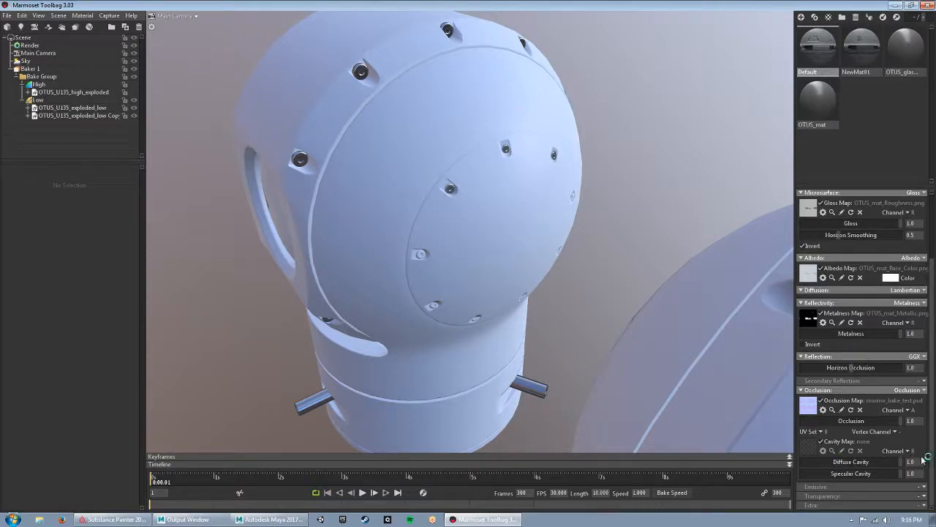
left_click_drag(597, 319, 533, 300)
left_click_drag(841, 421, 894, 422)
left_click(809, 408)
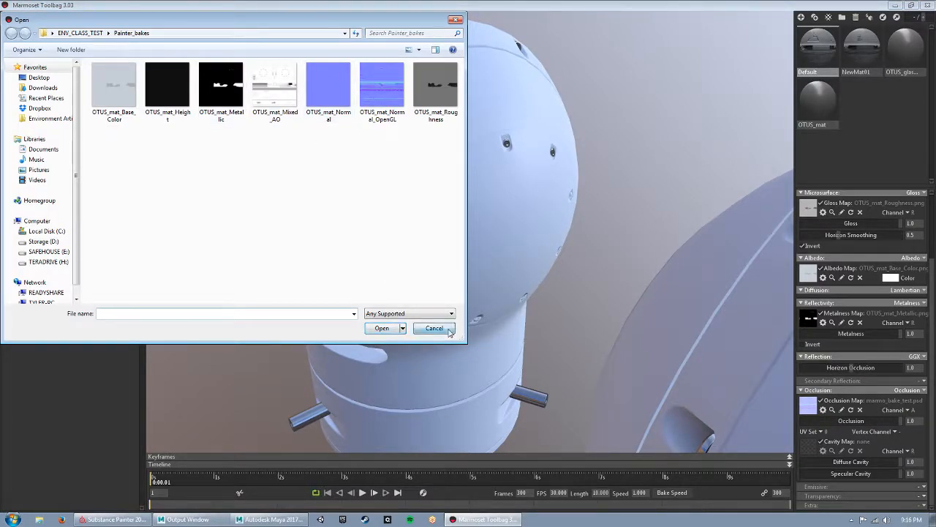
left_click(434, 328)
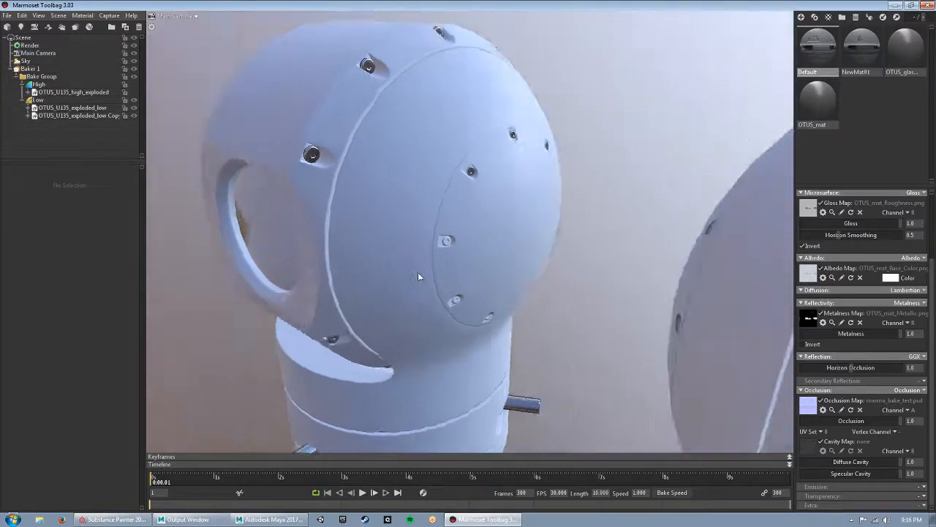
- Add a Glass Simple preset material and assign it to the lens covers of both camera models
left_click_drag(413, 276, 299, 252, "alt")
scroll(356, 228, "down", 5)
left_click_drag(356, 229, 516, 275, "alt")
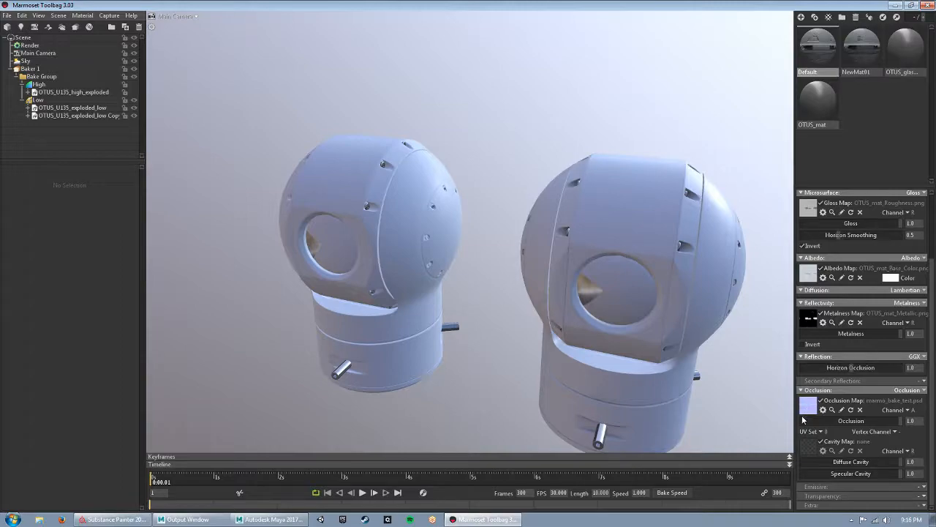
left_click_drag(476, 234, 532, 251, "alt")
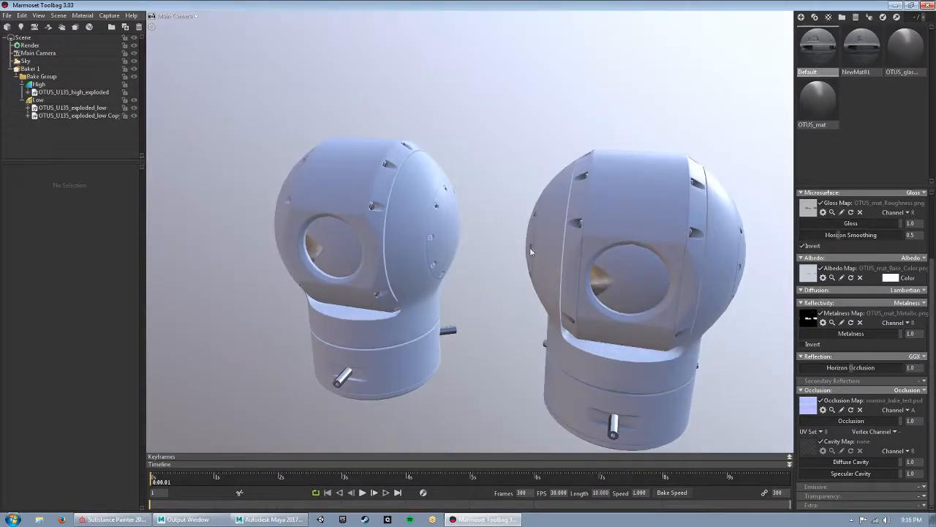
left_click(813, 16)
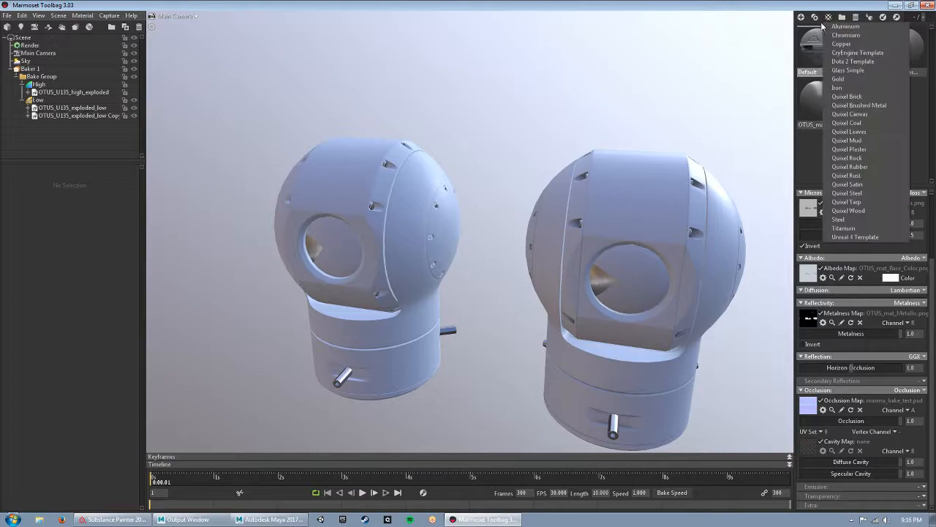
left_click(851, 71)
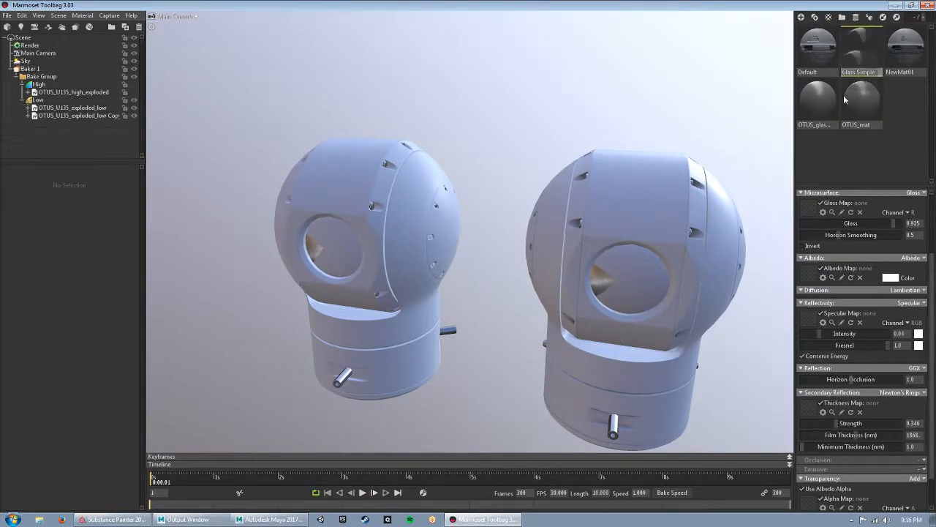
left_click_drag(864, 61, 346, 256)
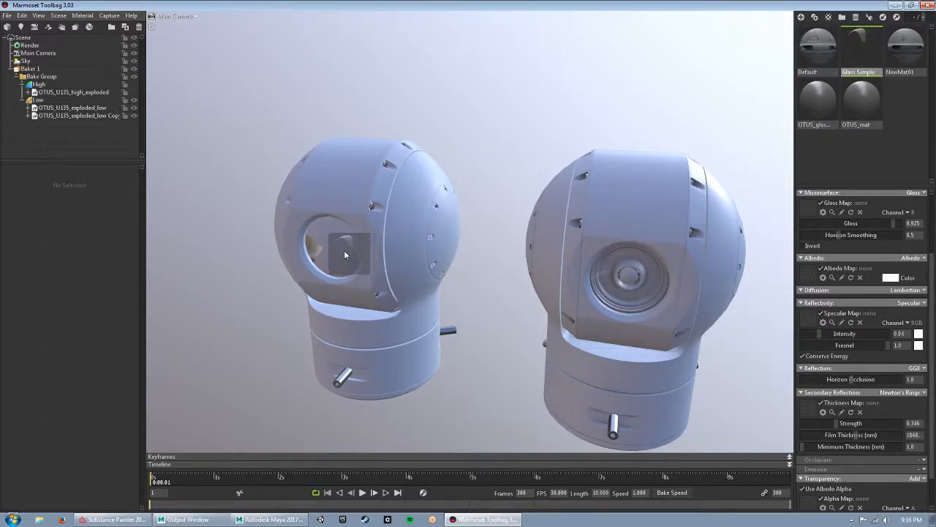
- Set the Glass Simple material's Newton's Rings strength to 1.0, film thickness to about 7433 nm and minimum thickness to 1.062 nm
scroll(465, 250, "up", 4)
middle_click_drag(608, 276, 587, 199)
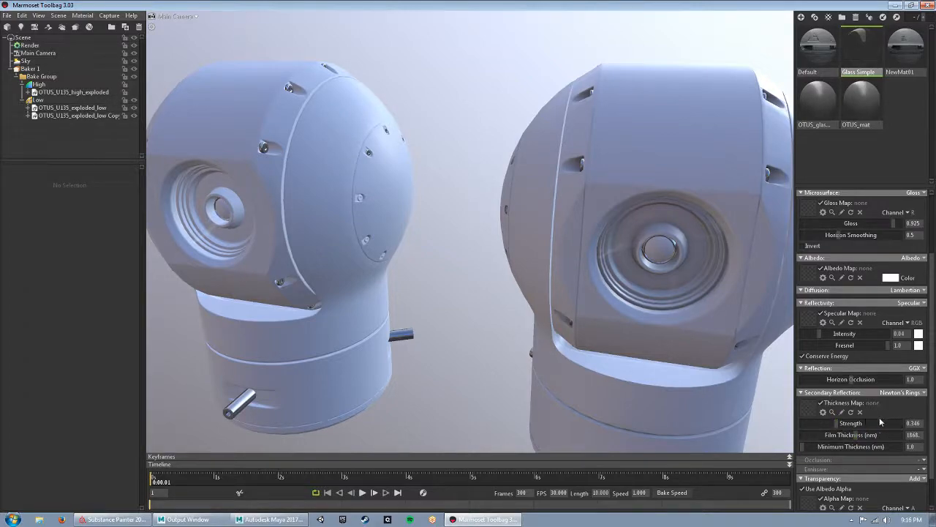
scroll(885, 268, "down", 1)
scroll(860, 278, "up", 1)
scroll(866, 267, "down", 2)
mouse_move(866, 483)
left_mouse_down()
mouse_move(827, 482)
mouse_move(869, 482)
left_mouse_up()
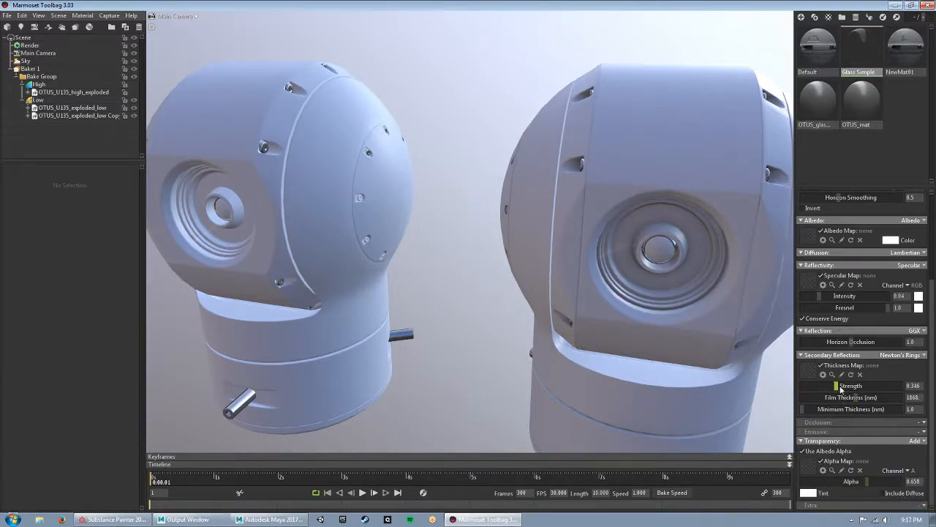
left_click_drag(862, 379, 900, 377)
mouse_move(857, 398)
left_mouse_down()
mouse_move(834, 397)
mouse_move(875, 397)
left_mouse_up()
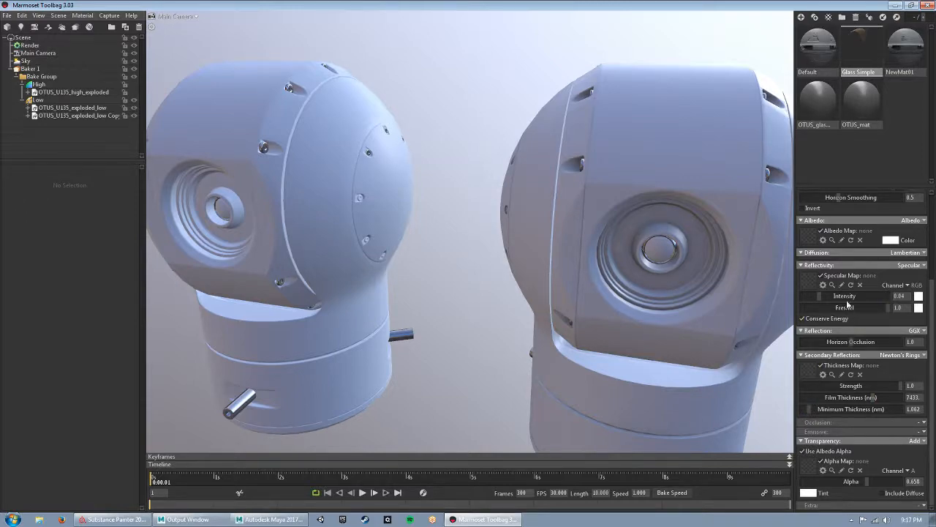
- Raise the Glass Simple material's specular intensity to about 0.669 and inspect the lens reflections from another angle
left_click_drag(820, 296, 870, 295)
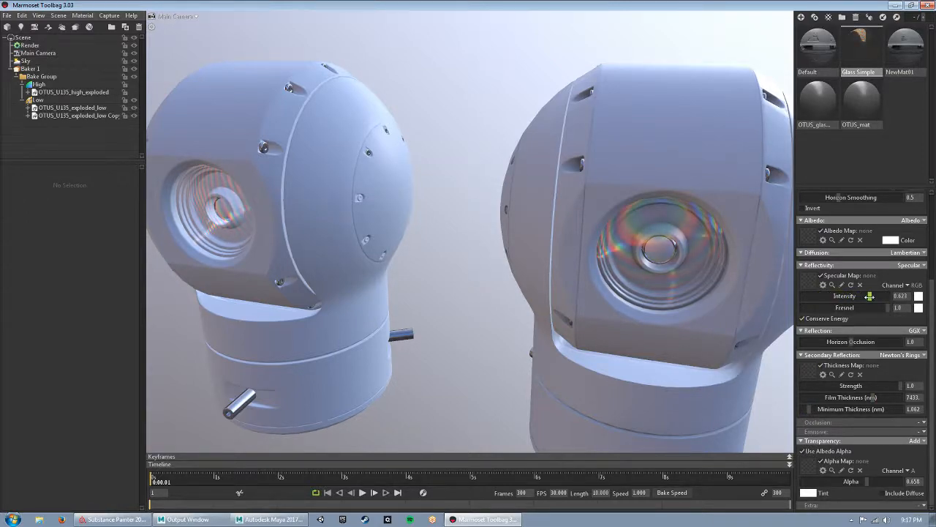
left_click_drag(702, 314, 634, 185)
left_click_drag(691, 170, 619, 202)
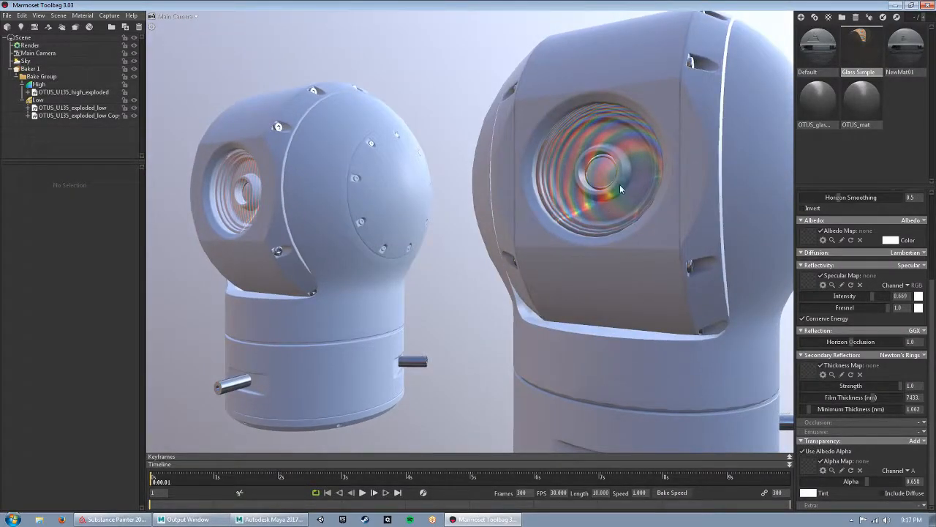
- Set the Glass Simple material's transparency tint to the greyish pink a79797 and its alpha to 1.0
left_click(813, 494)
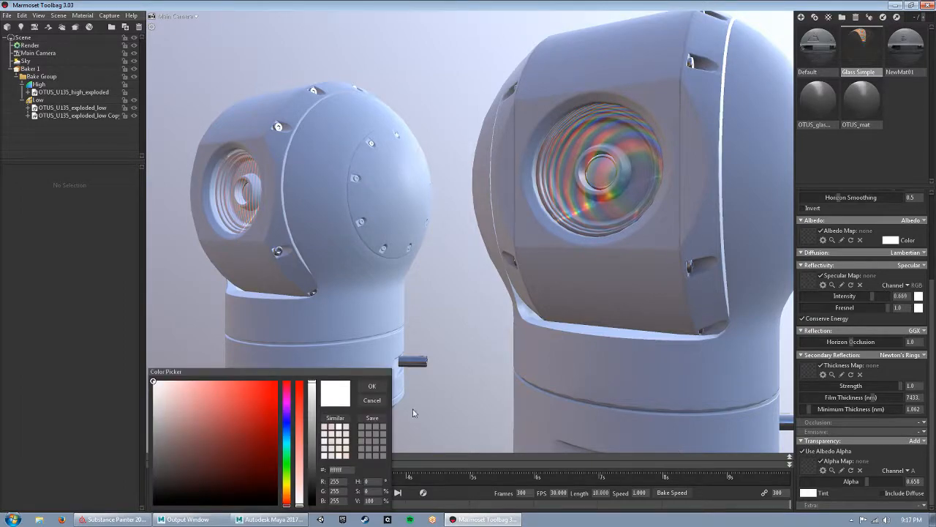
left_click_drag(222, 401, 166, 425)
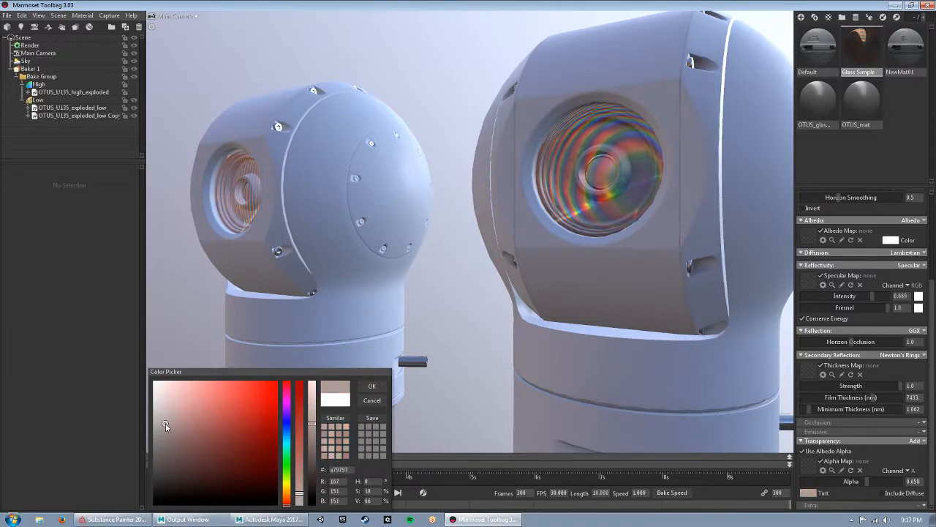
left_click(371, 385)
left_click_drag(871, 485, 906, 482)
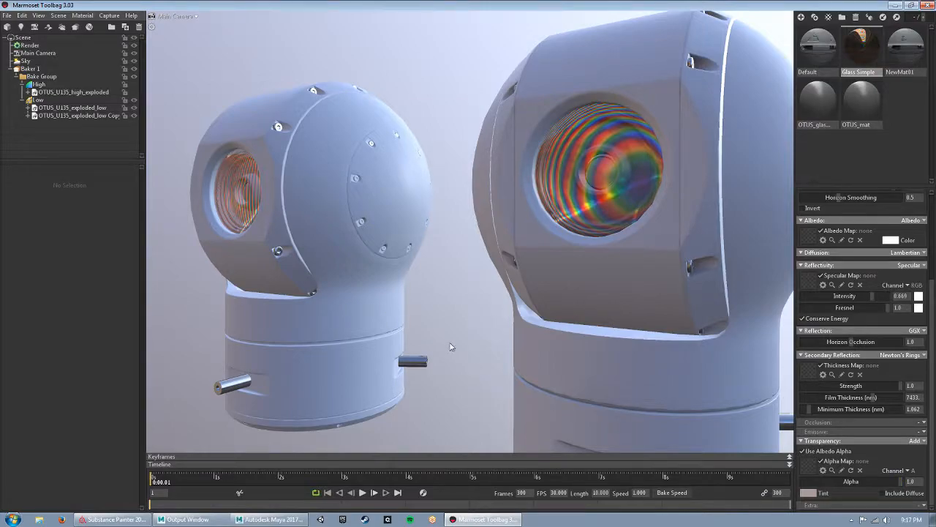
- Check the glass on both cameras and set its specular intensity to 0.678
scroll(449, 344, "down", 3)
left_click_drag(438, 342, 500, 342)
left_click_drag(469, 274, 532, 297)
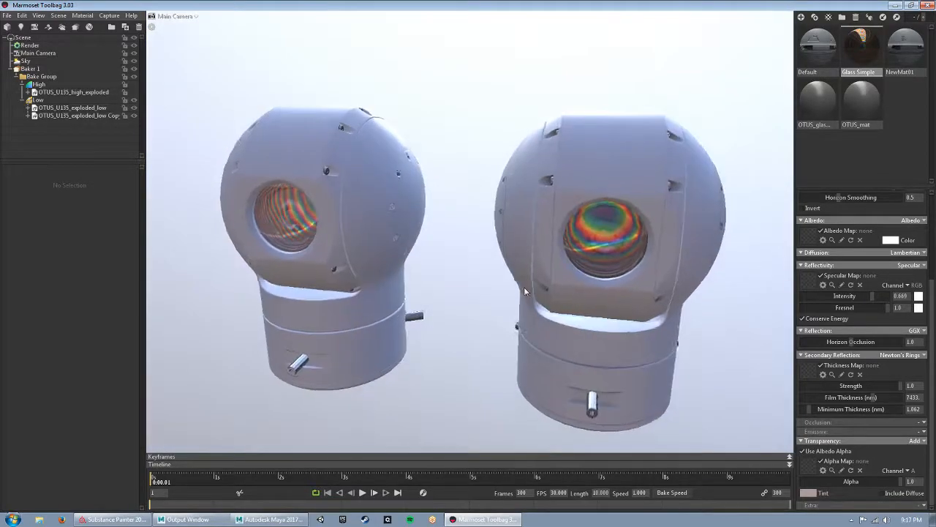
left_click_drag(878, 300, 873, 299)
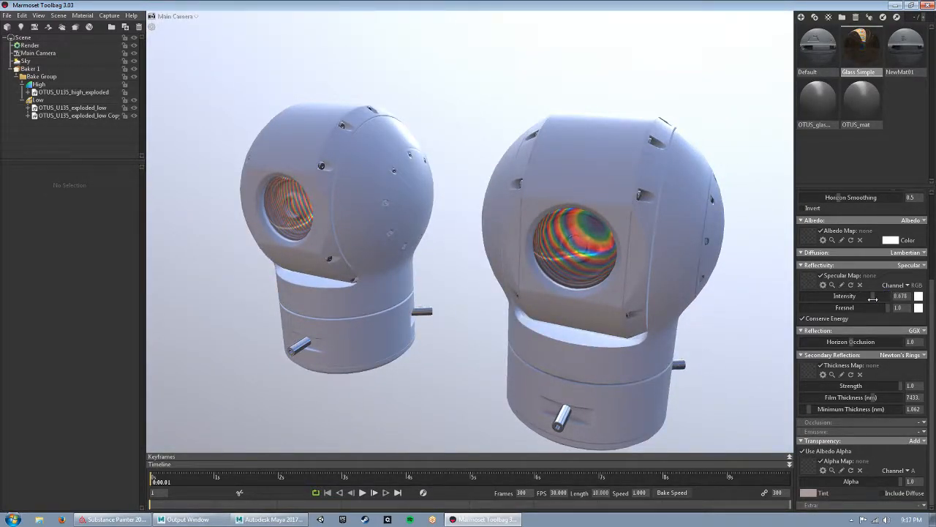
left_click(890, 240)
left_click_drag(233, 405, 179, 412)
left_click(372, 400)
- Disable the occlusion map OTUS_mat_Mixed_AO on the NewMat01 material
left_click_drag(741, 352, 525, 379)
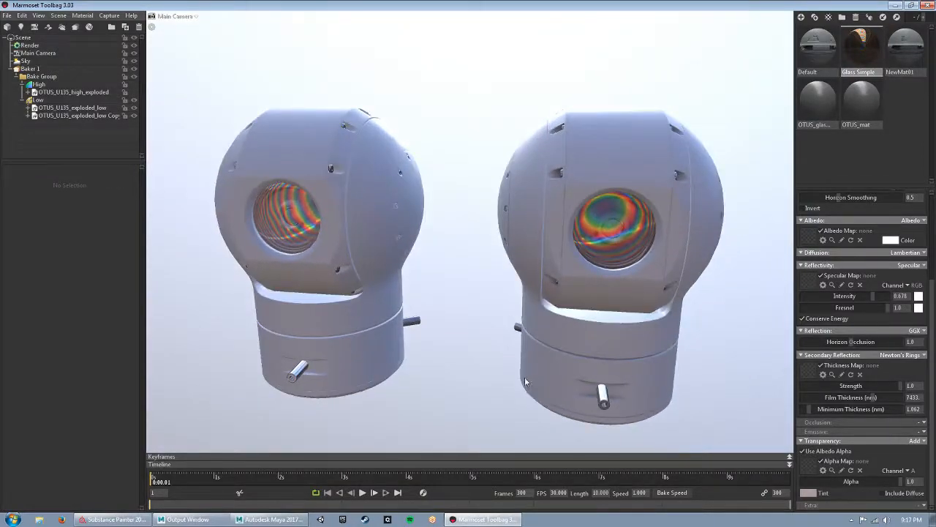
left_click(905, 44)
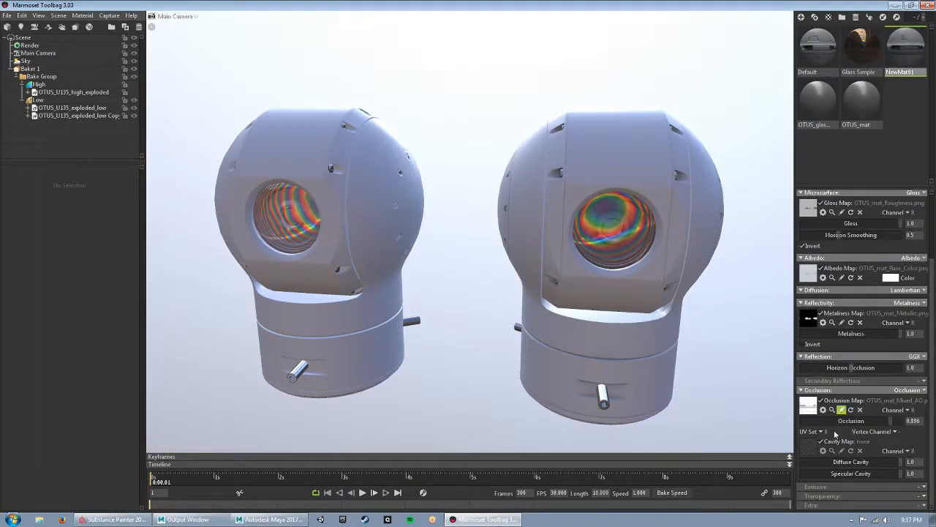
left_click(822, 408)
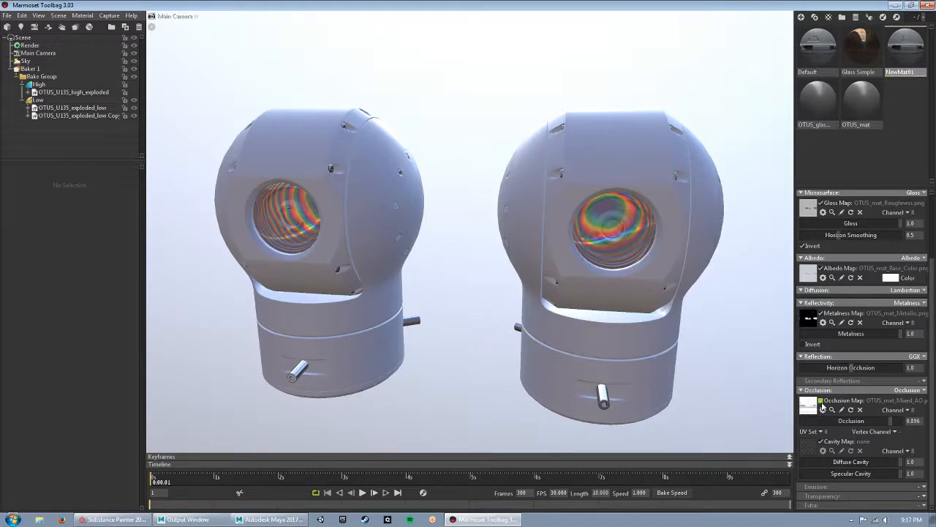
- Compare both camera models from several angles, examining the side panels, bolts and lens housings up close
left_click_drag(480, 218, 326, 298)
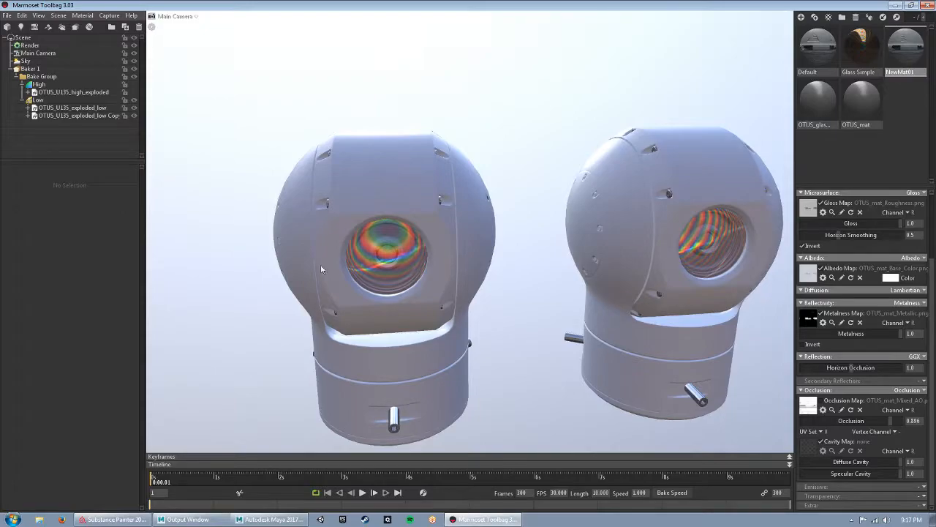
left_click_drag(479, 221, 578, 285)
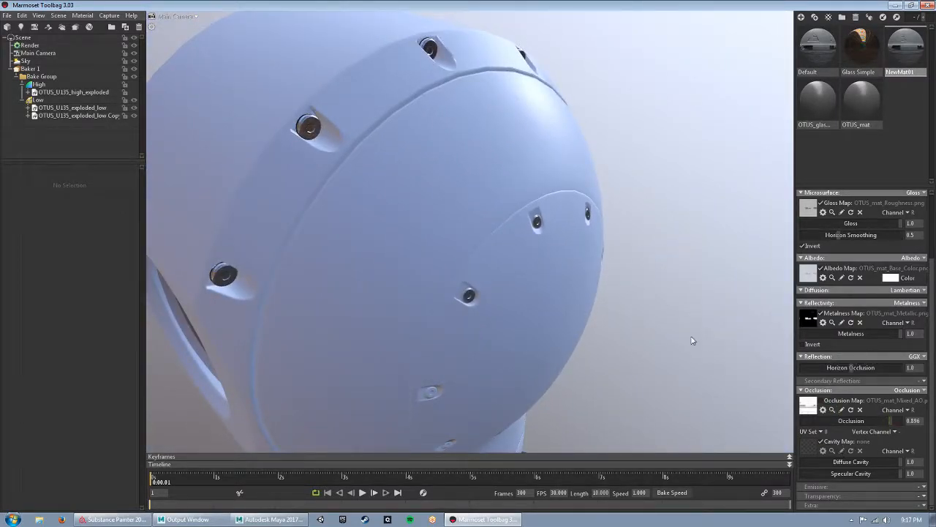
left_click_drag(665, 339, 432, 356)
right_click_drag(432, 356, 637, 263)
left_click_drag(637, 263, 464, 286)
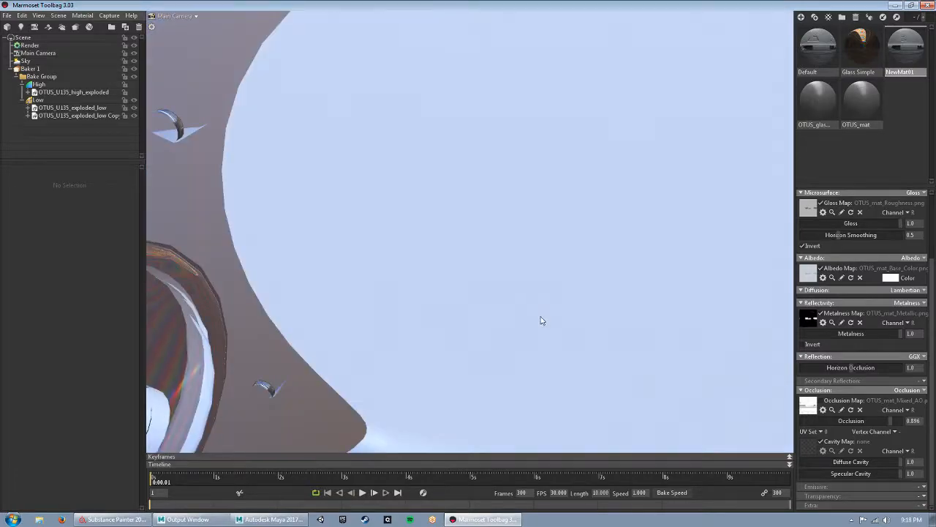
right_click_drag(577, 339, 510, 320)
left_click_drag(509, 320, 494, 291)
right_click_drag(502, 232, 529, 273)
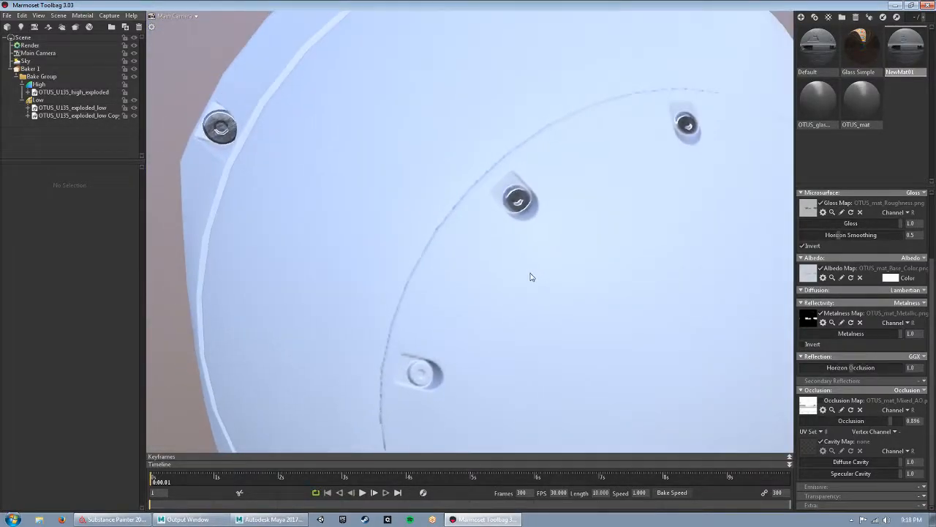
mouse_move(509, 301)
left_mouse_down("shift")
mouse_move(593, 280)
mouse_move(648, 284)
mouse_move(457, 324)
mouse_move(527, 300)
left_mouse_up("shift")
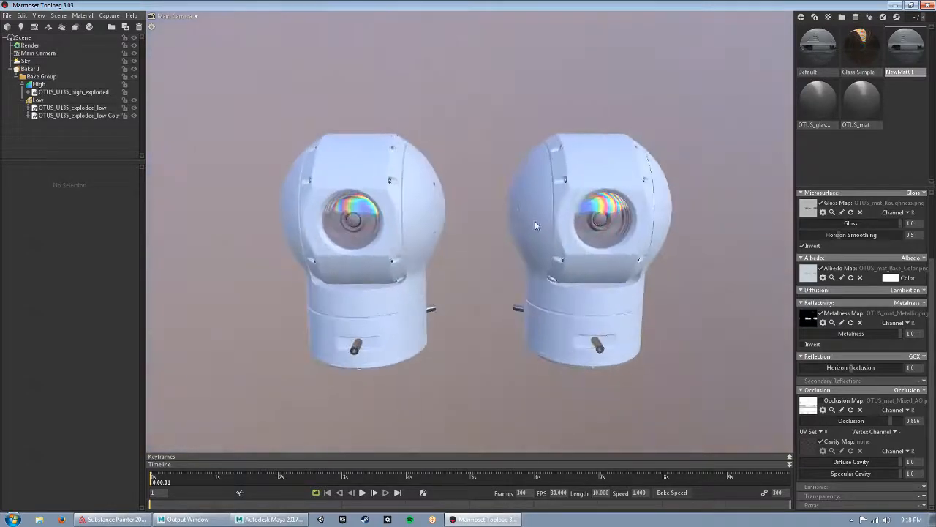
left_click_drag(535, 221, 556, 232)
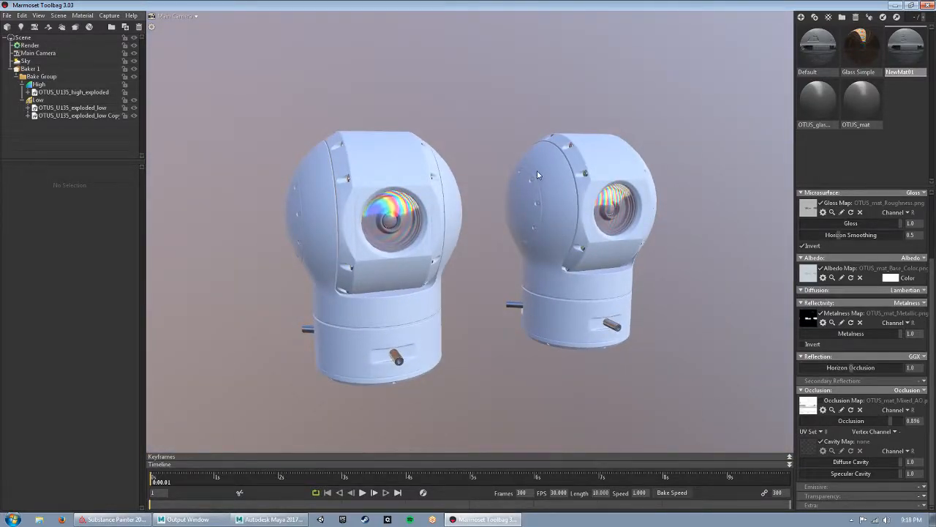
left_click_drag(659, 304, 649, 343)
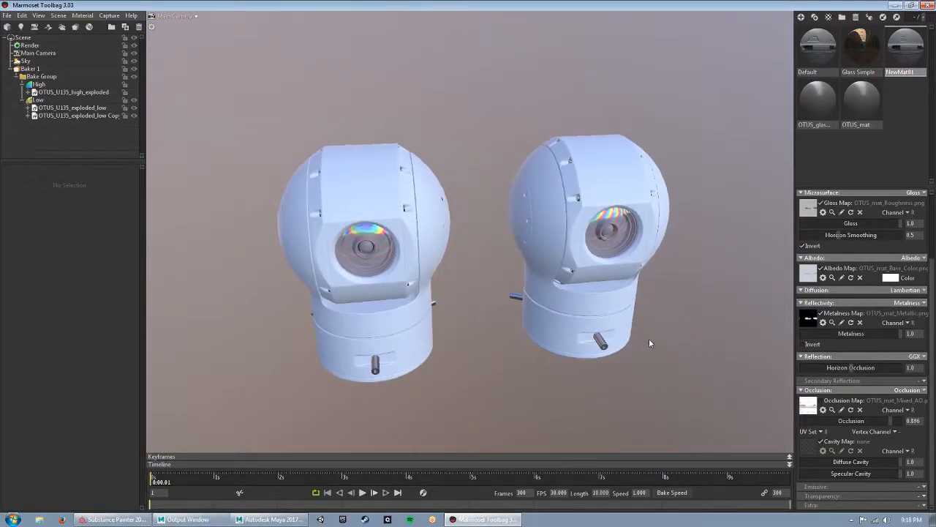
- Go through the bake group's entries in the scene, select Baker 1 and look through its bake settings
left_click(61, 78)
left_click(60, 85)
left_click(66, 93)
left_click(66, 101)
left_click(65, 93)
left_click(65, 85)
left_click(68, 77)
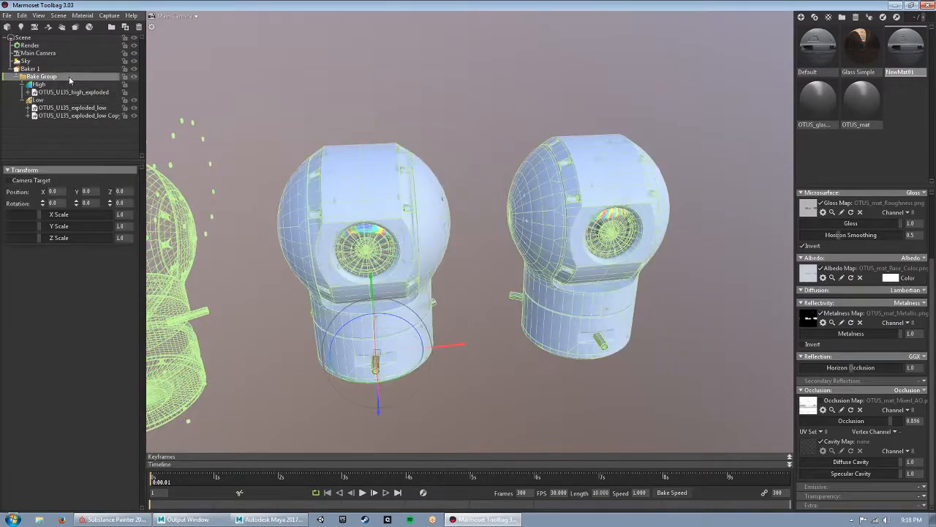
left_click(70, 68)
scroll(66, 286, "down", 2)
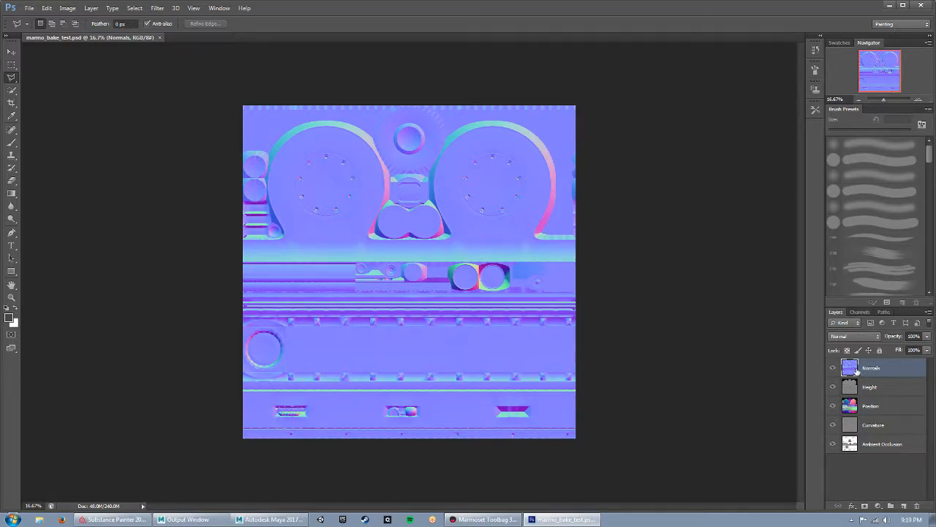
- In Photoshop, hide the Normals, Height, Position and Curvature layers of marmo_bake_test.psd to show only Ambient Occlusion
left_click(833, 367)
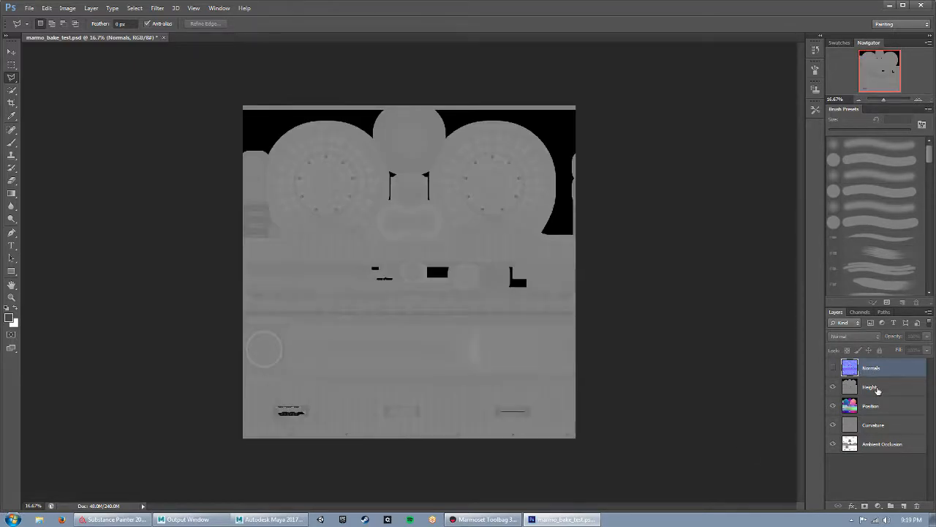
left_click(833, 387)
left_click(833, 406)
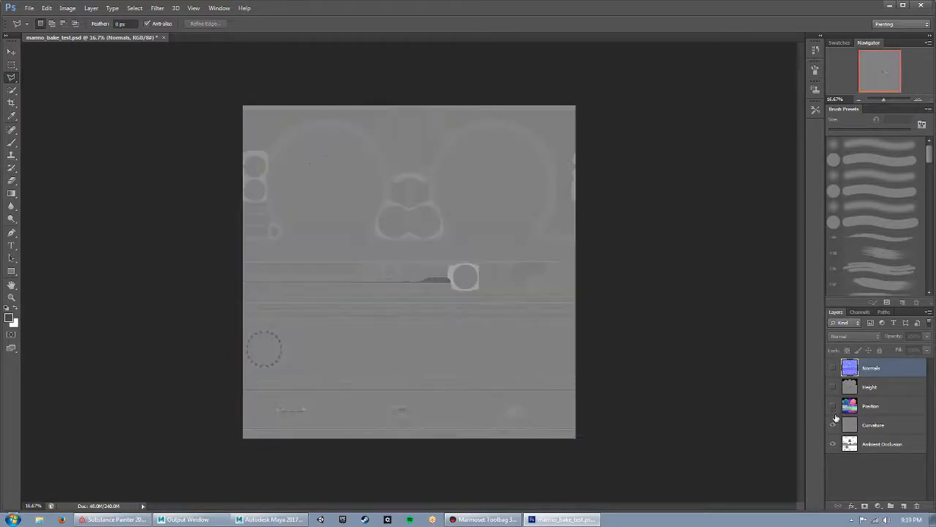
left_click(833, 425)
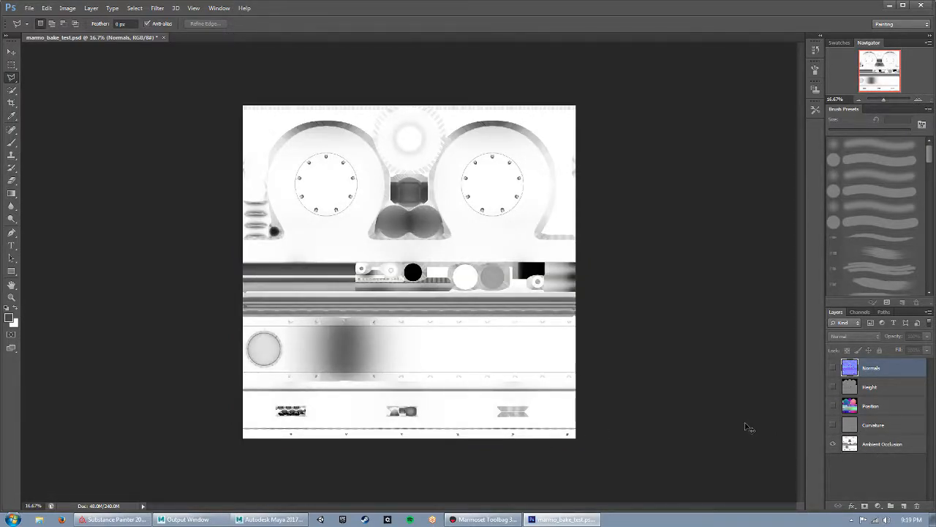
- Save the visible Ambient Occlusion layer as a PNG copy named marmo_ao in the Marmo_bakes folder
key("ctrl+shift+s")
left_click(464, 266)
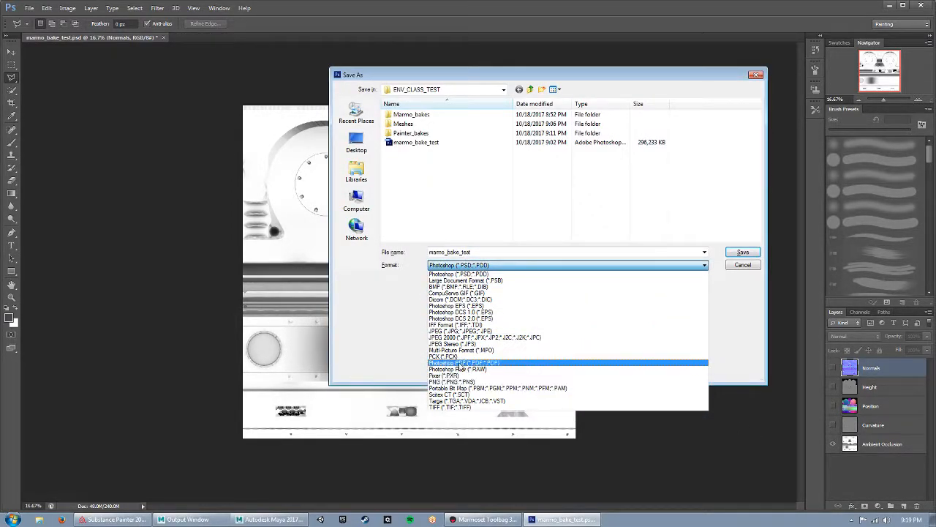
left_click(461, 382)
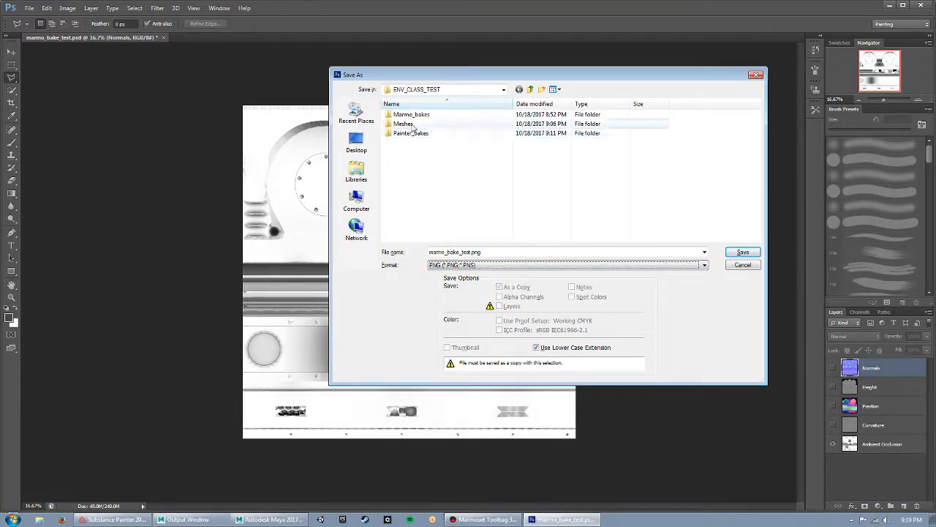
double_click(433, 115)
left_click(458, 252)
left_click_drag(453, 252, 458, 252)
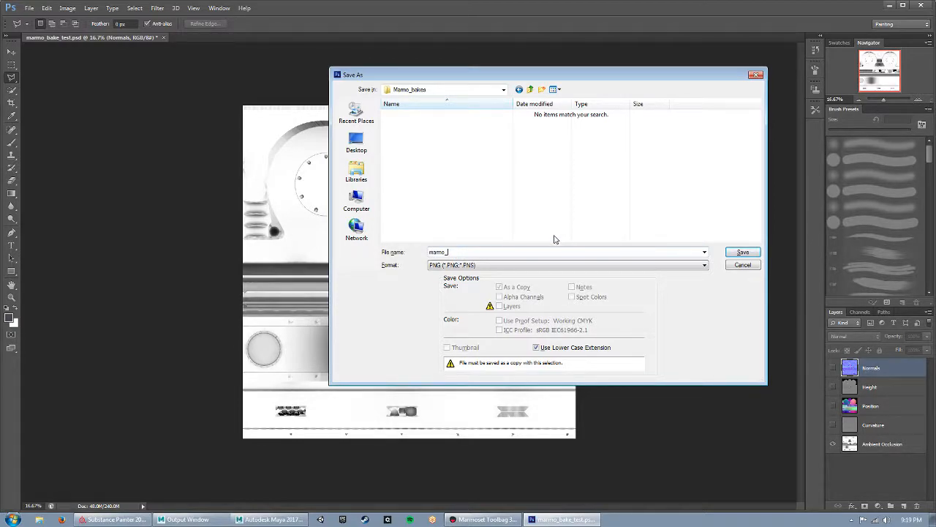
key("Return")
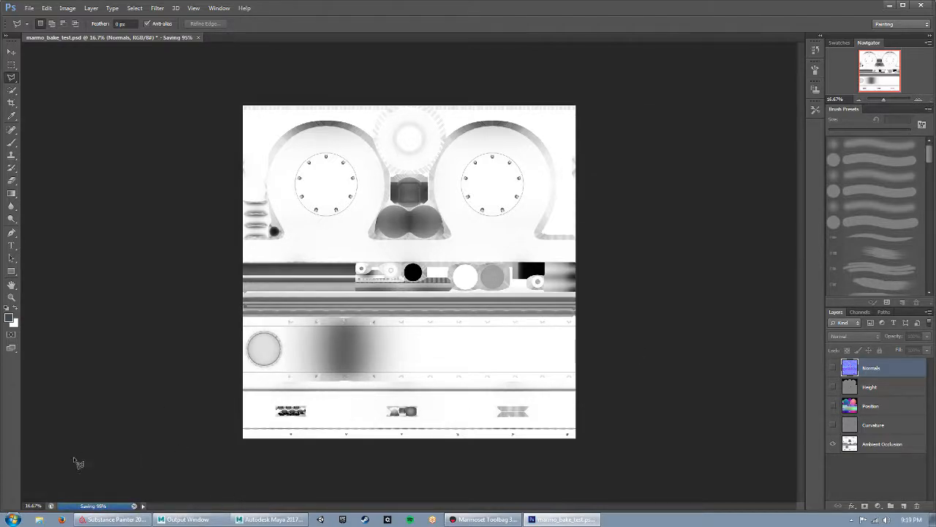
- In Marmoset Toolbag, load marmo_ao.png from the Marmo_bakes folder as the occlusion map of the Default material
left_click(485, 519)
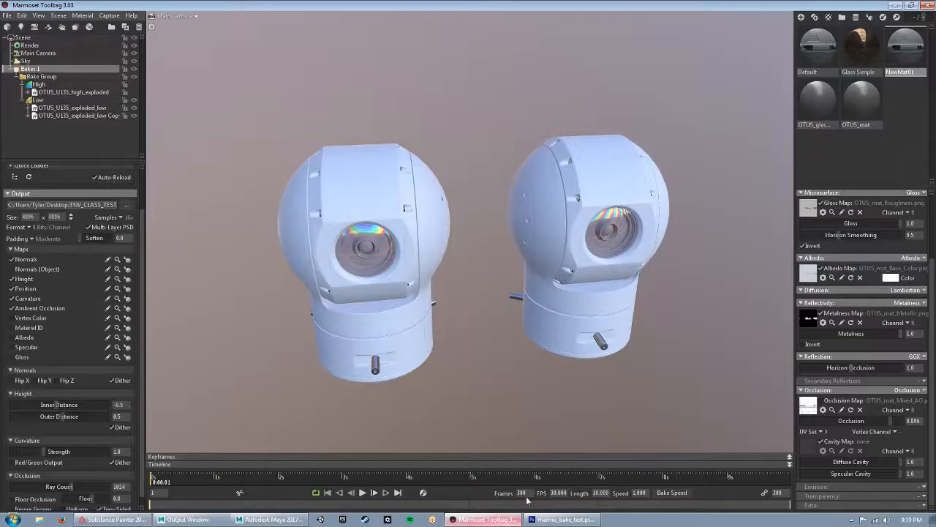
left_click(818, 53)
double_click(815, 48)
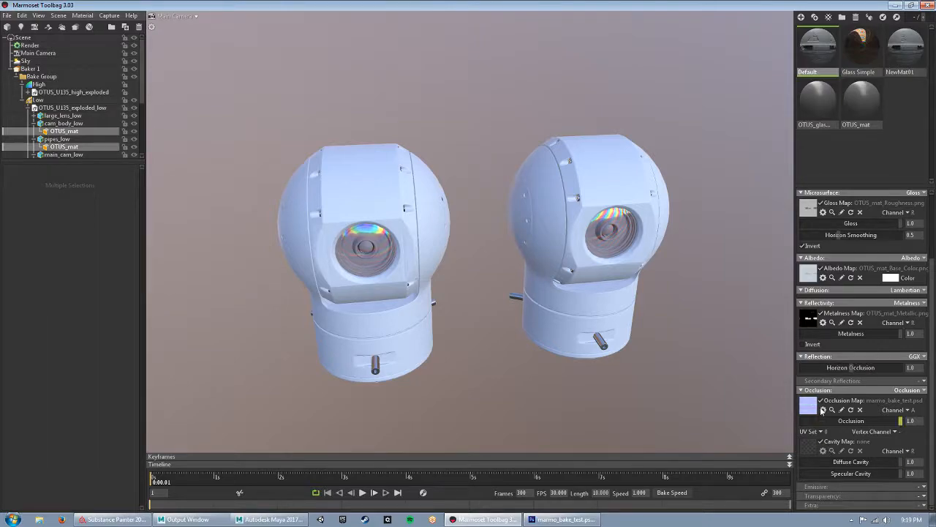
left_click(808, 407)
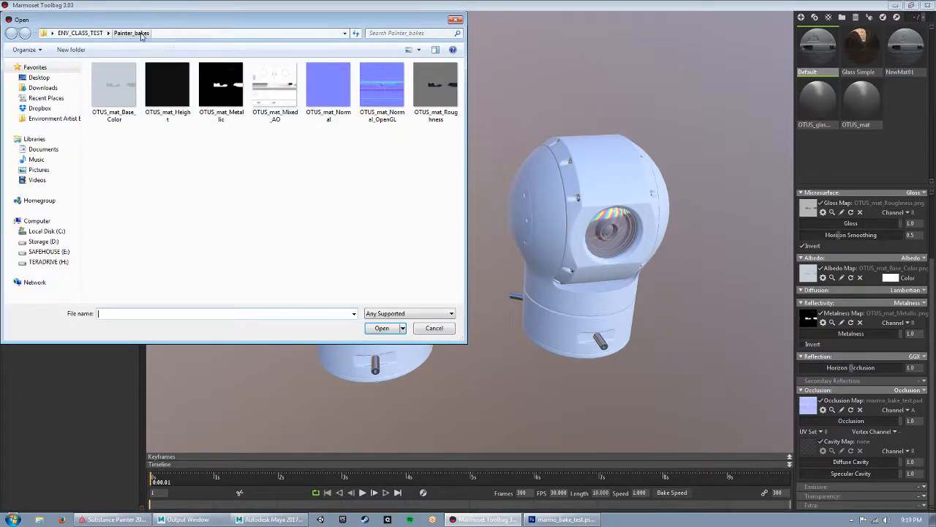
left_click(87, 33)
double_click(131, 78)
left_click(115, 93)
left_click(382, 327)
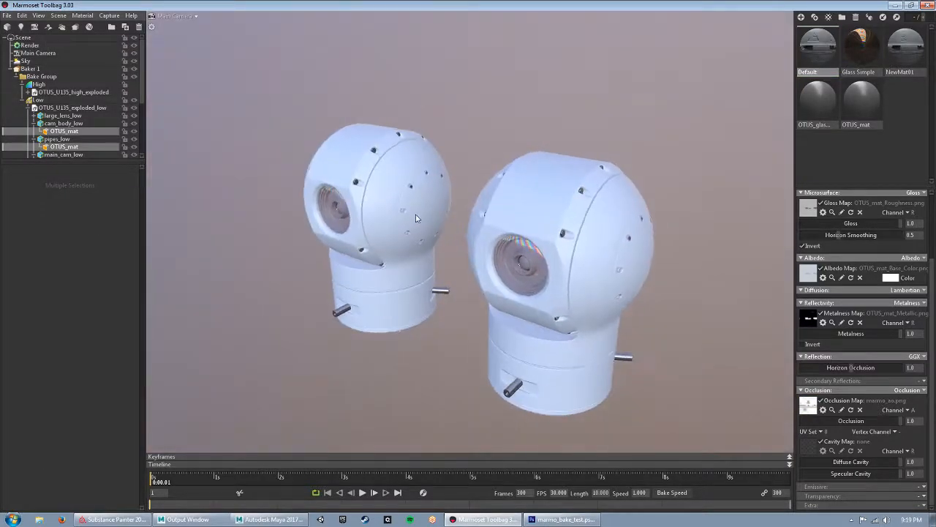
- Change the channel used by the Default material's occlusion map while viewing its camera's side panel up close
right_click_drag(416, 218, 446, 219, "alt")
middle_click_drag(446, 219, 469, 246, "alt")
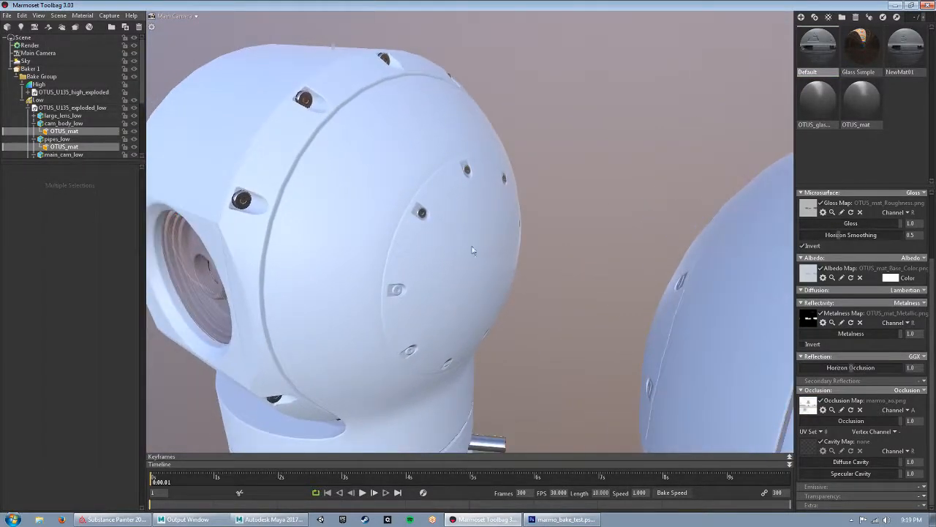
left_click_drag(467, 228, 432, 238)
left_click(907, 411)
left_click(908, 410)
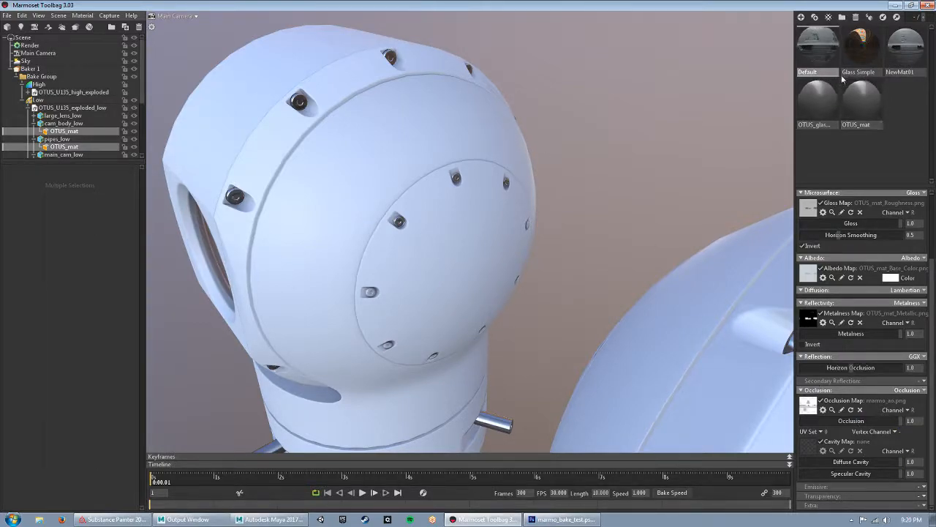
- Load OTUS_mat_Mixed_AO from Painter_bakes as NewMat01's occlusion map and set its occlusion strength to 1.0
left_click(906, 42)
scroll(697, 216, "down", 5)
left_click_drag(697, 216, 678, 253)
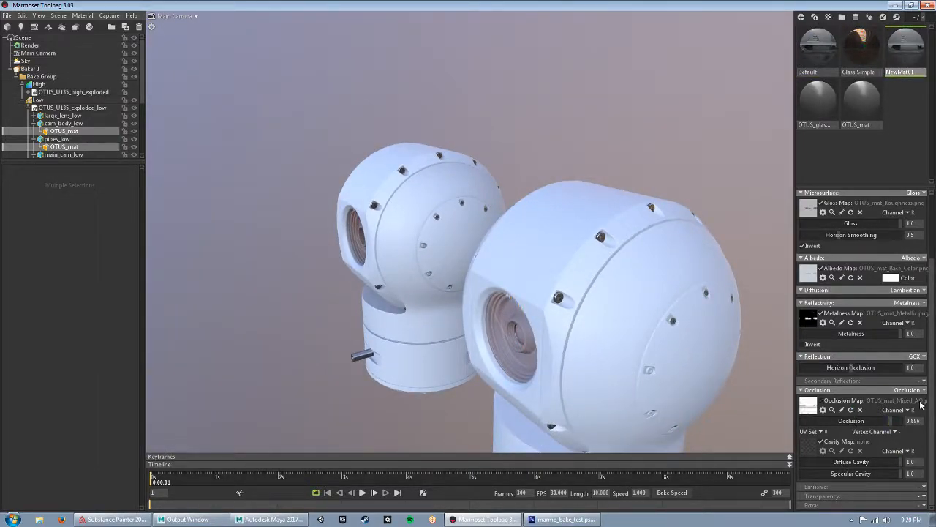
left_click_drag(601, 294, 560, 279)
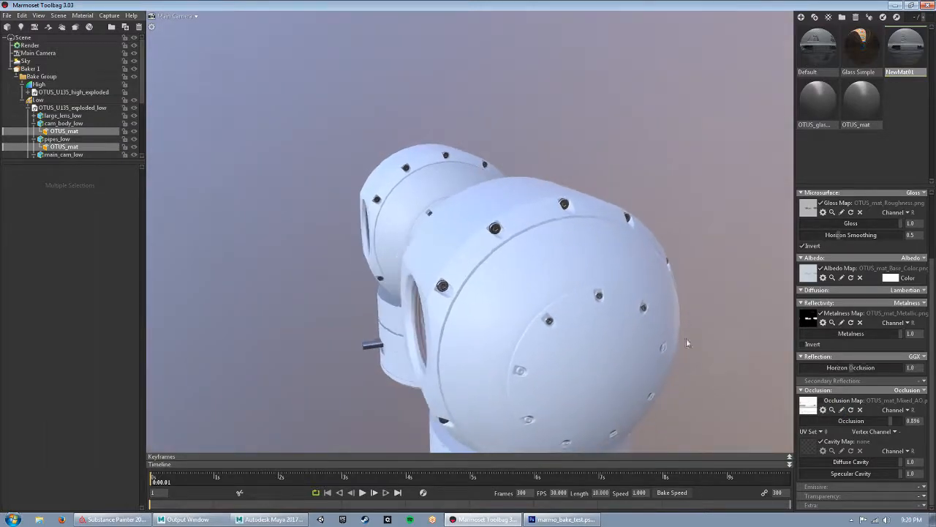
left_click(809, 408)
left_click(80, 33)
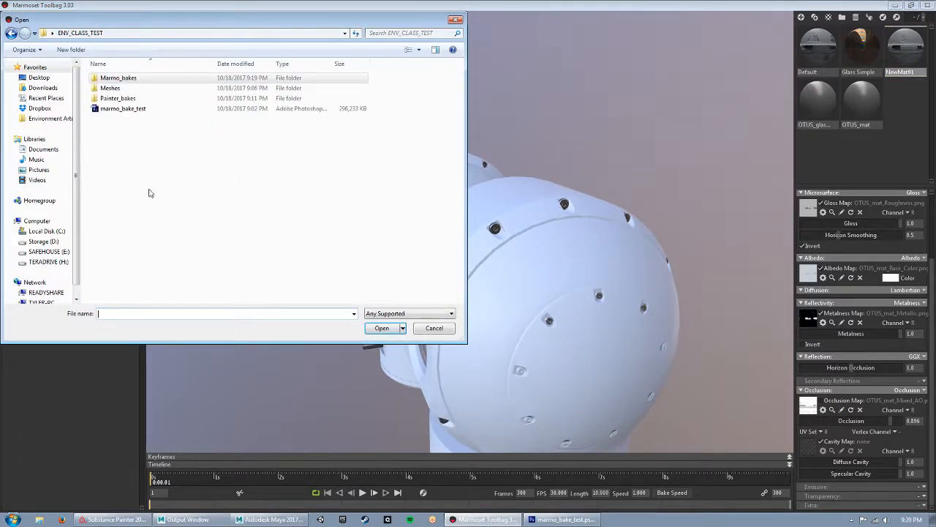
double_click(136, 98)
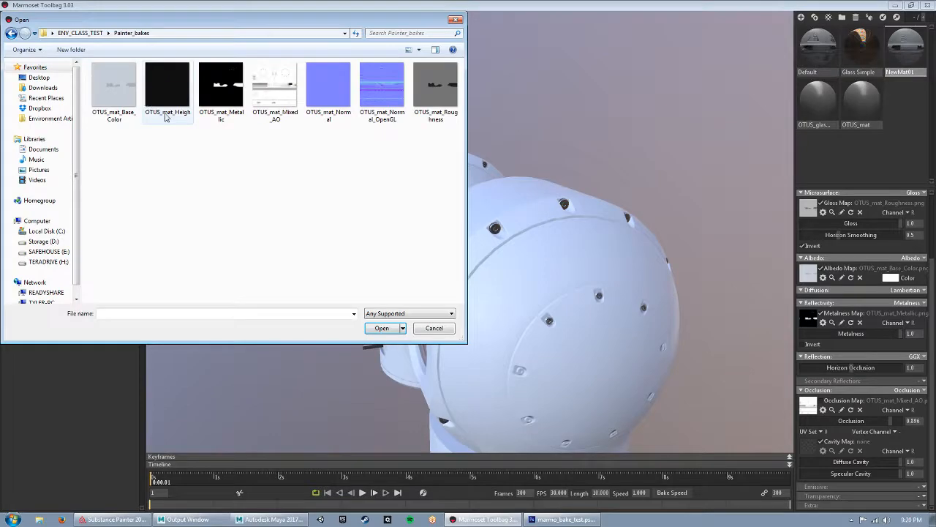
left_click(274, 90)
left_click(382, 328)
mouse_move(471, 292)
left_mouse_down()
mouse_move(525, 295)
mouse_move(480, 301)
left_mouse_up()
left_click_drag(891, 420, 904, 420)
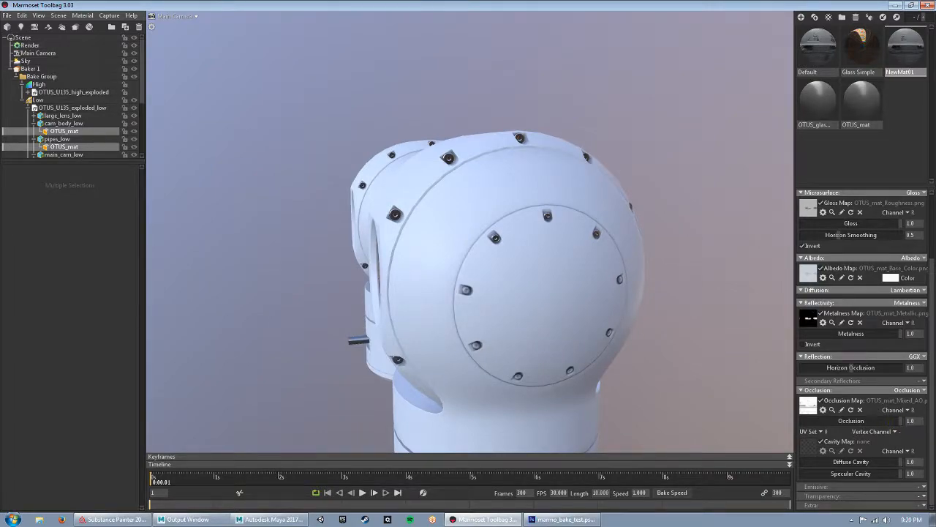
- Examine the ambient occlusion around the bolts and side panel of the camera that uses NewMat01
left_click_drag(585, 302, 582, 345)
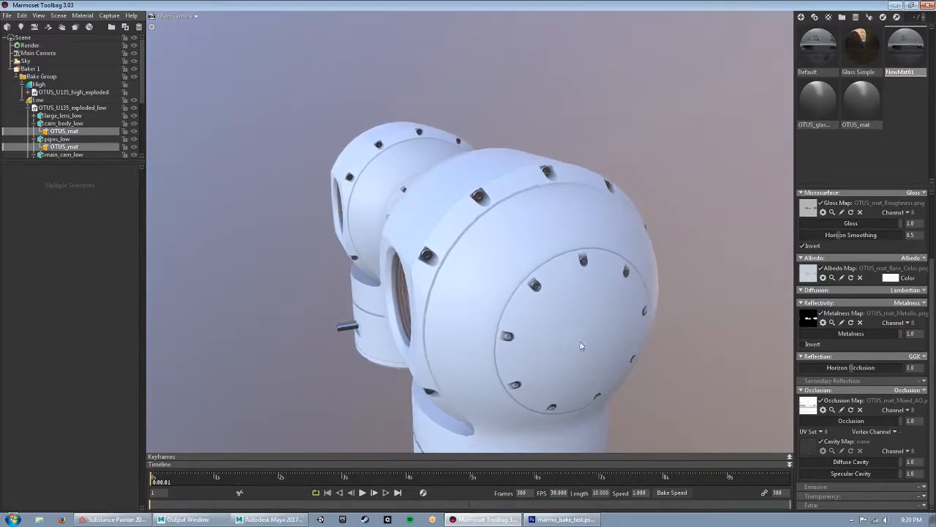
scroll(588, 344, "up", 3)
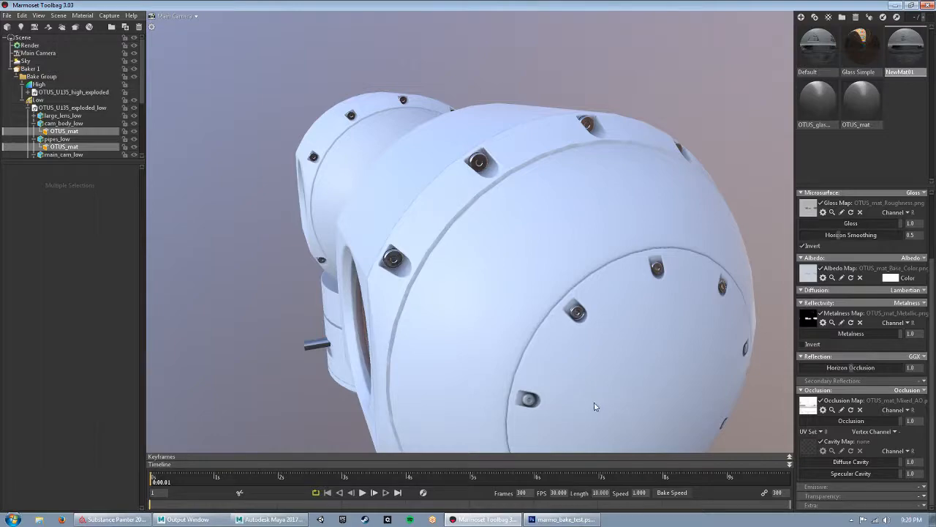
left_click_drag(562, 308, 477, 272)
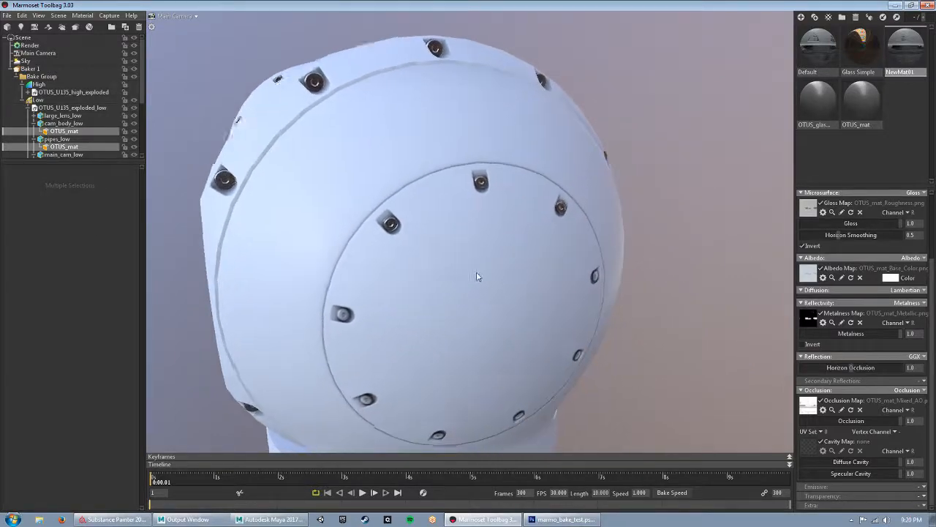
scroll(476, 273, "up", 4)
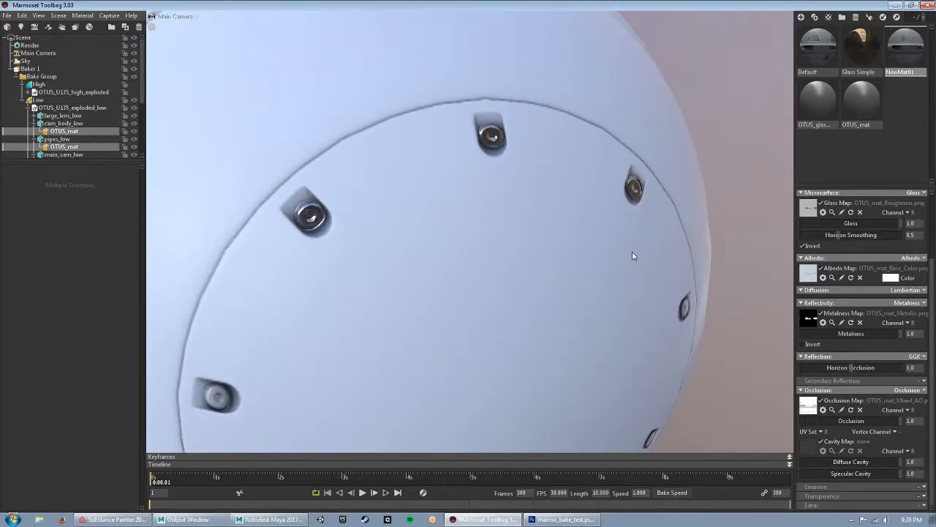
scroll(625, 257, "down", 4)
left_click_drag(333, 218, 498, 267)
scroll(497, 267, "down", 4)
- Examine the occlusion on the Default-material camera's bolts and panel seams, and compare both cameras from the front
middle_click_drag(512, 270, 385, 253)
left_click_drag(385, 253, 456, 273)
scroll(404, 225, "up", 5)
left_click_drag(421, 240, 478, 255)
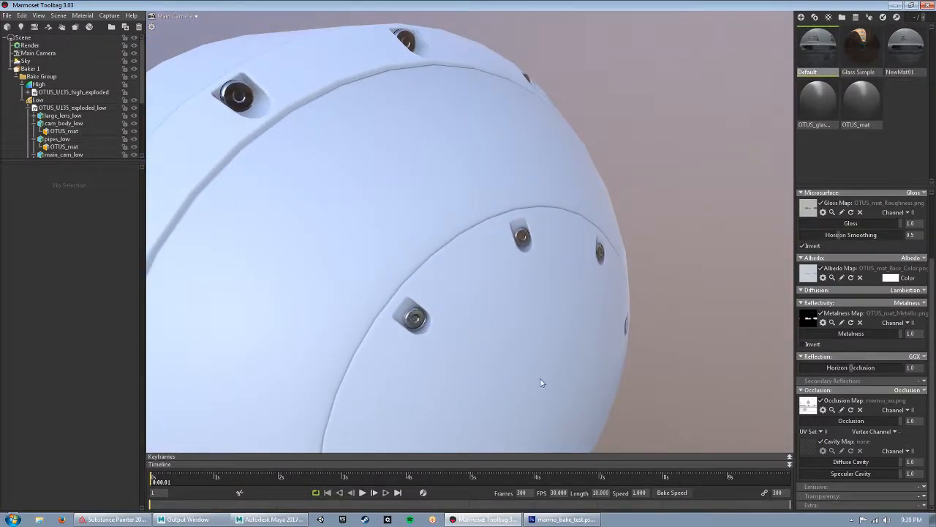
left_click_drag(576, 278, 508, 261)
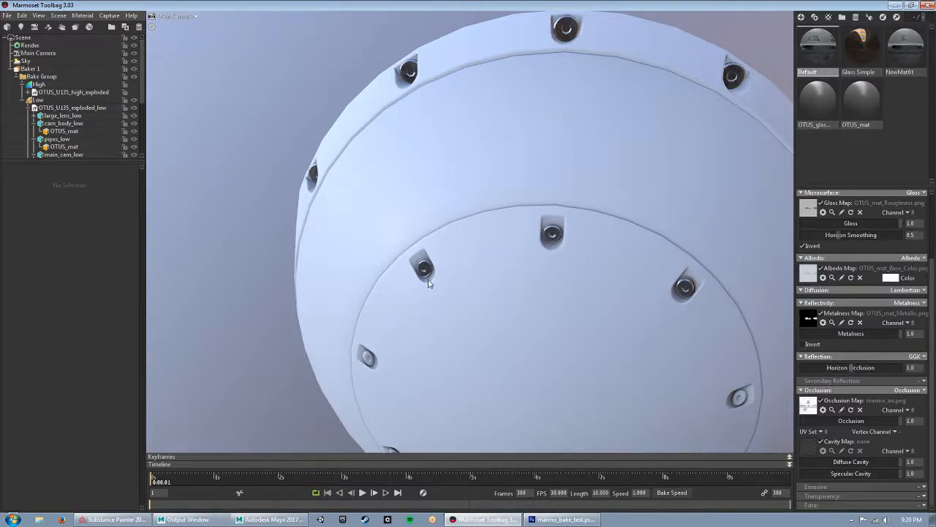
left_click_drag(458, 187, 589, 257)
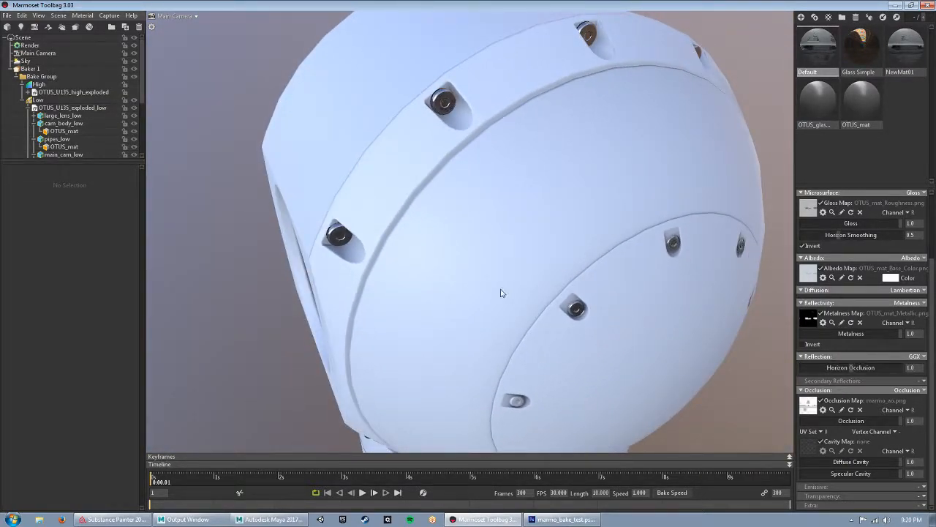
right_click_drag(663, 308, 501, 296)
left_click_drag(500, 296, 662, 235)
middle_click_drag(663, 234, 676, 185)
left_click_drag(676, 186, 572, 145)
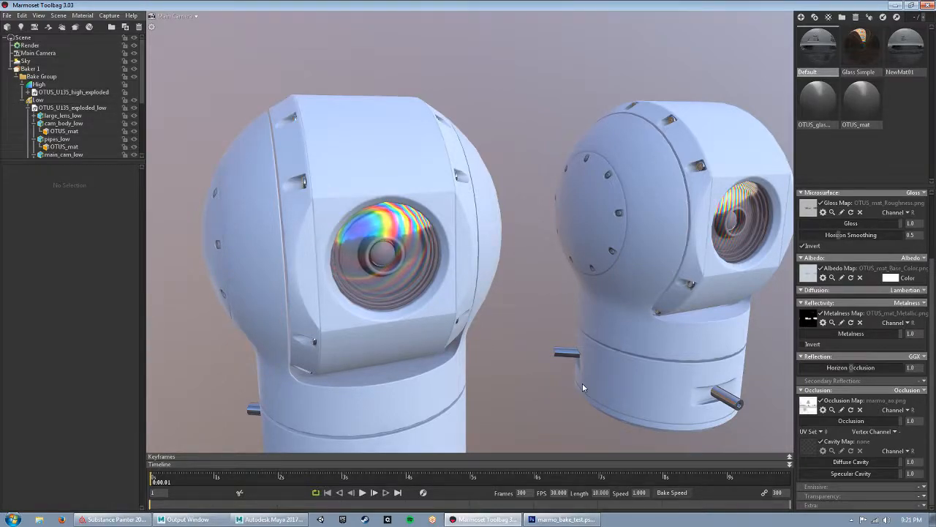
left_click_drag(553, 261, 541, 313)
scroll(592, 322, "down", 5)
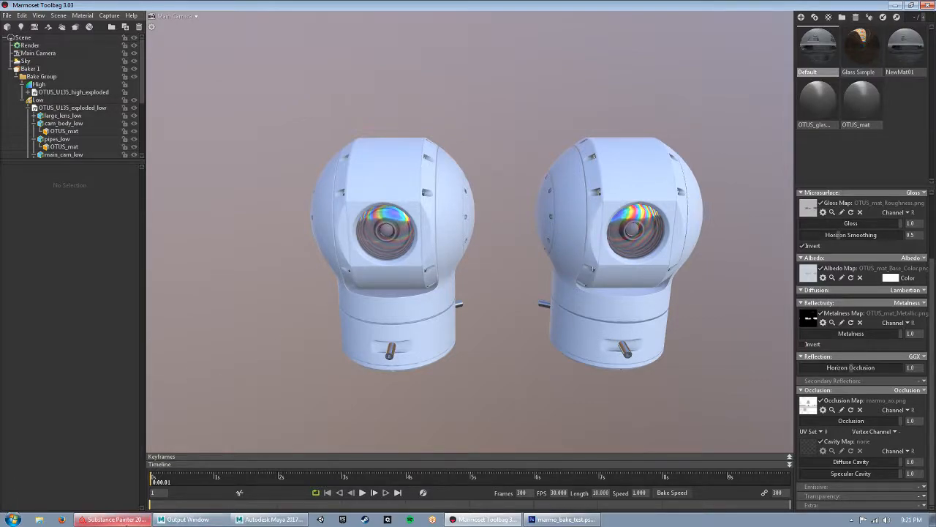
- Switch to Substance Painter and show the Textures category in the shelf
left_click(114, 519)
left_click(497, 269)
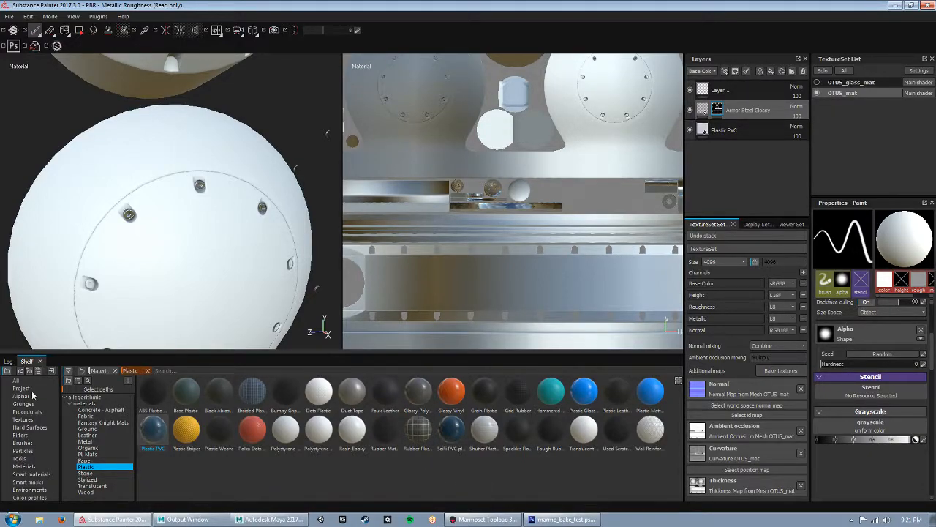
left_click(28, 420)
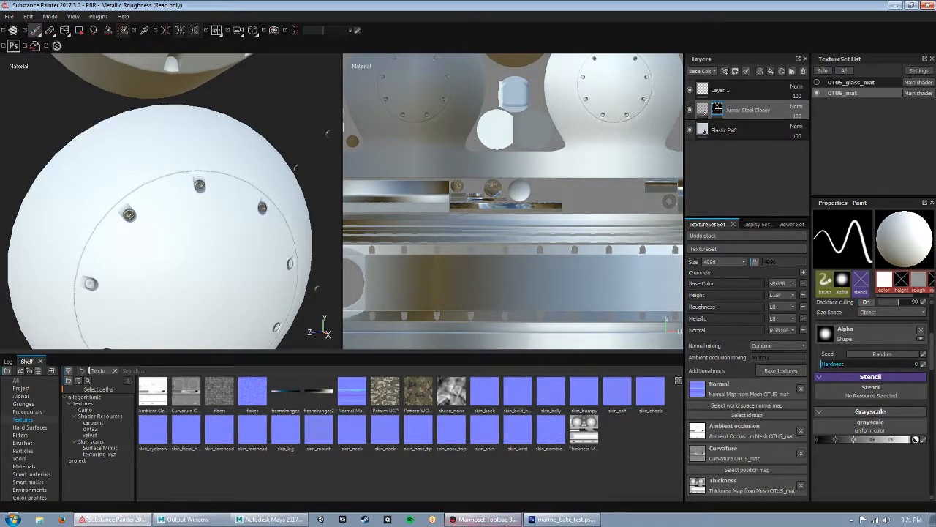
left_click(486, 519)
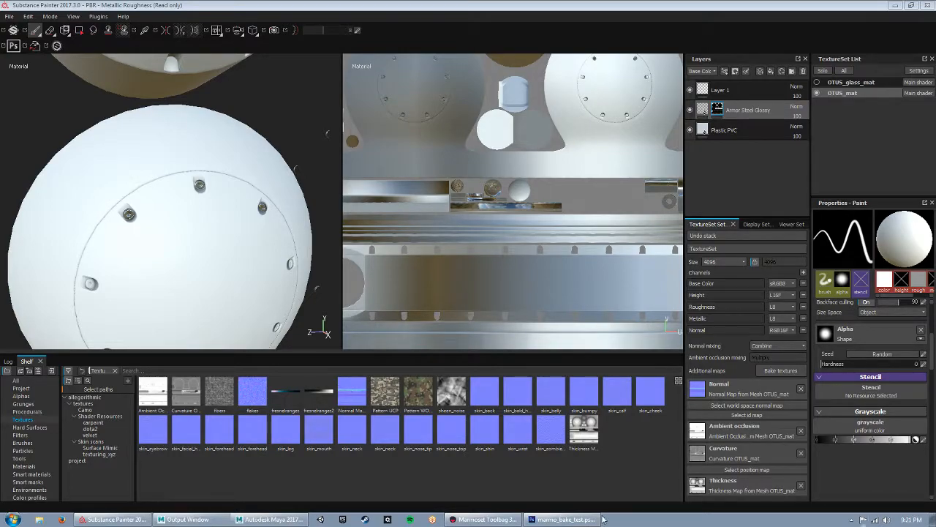
- In Photoshop, show the Normals layer of marmo_bake_test.psd and save it as a PNG named marmo_norm in Marmo_bakes
left_click(563, 519)
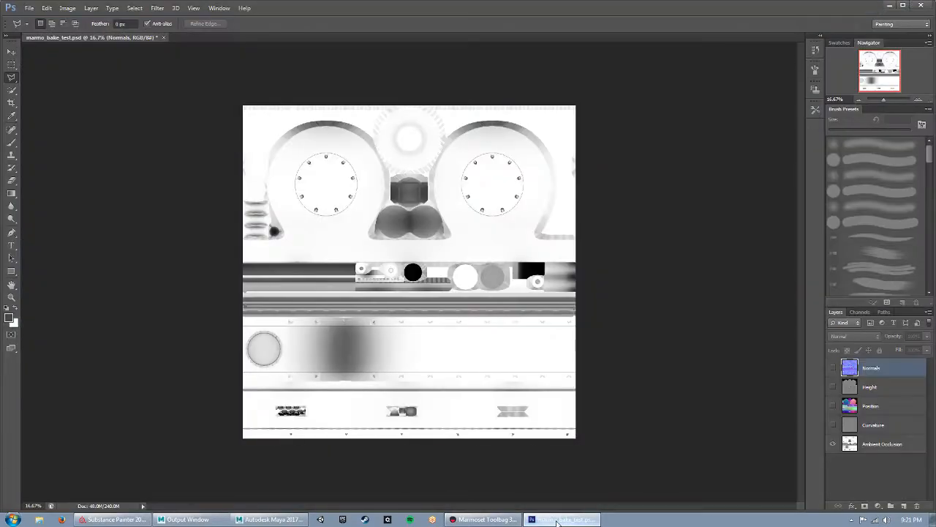
left_click(831, 368)
key("ctrl+shift+s")
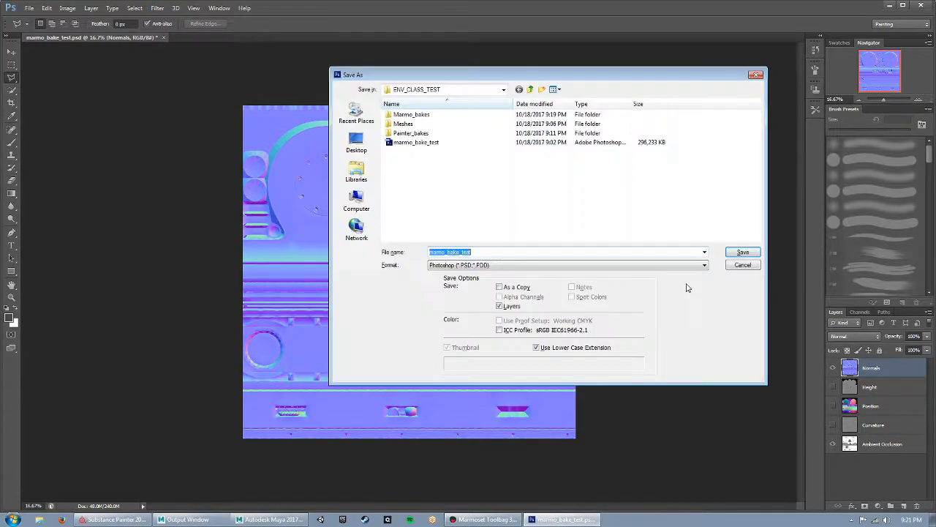
left_click(477, 265)
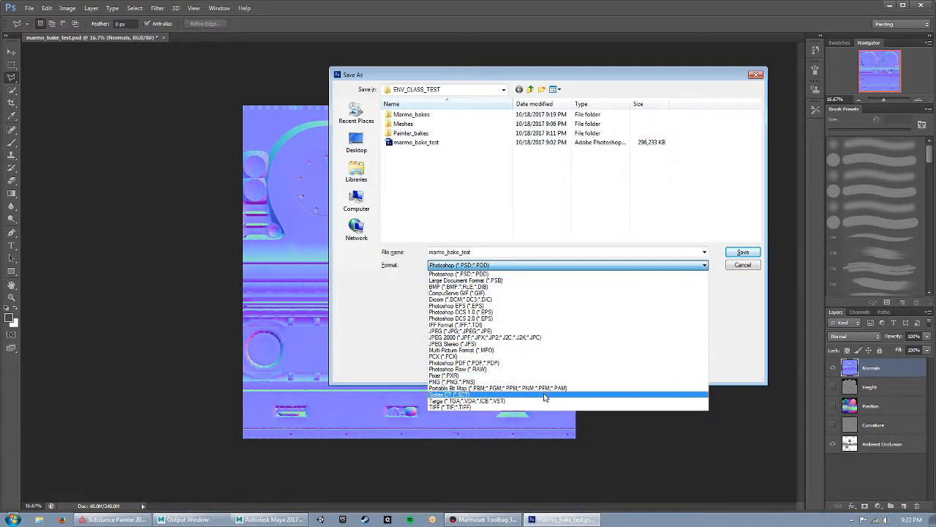
left_click(506, 383)
double_click(424, 115)
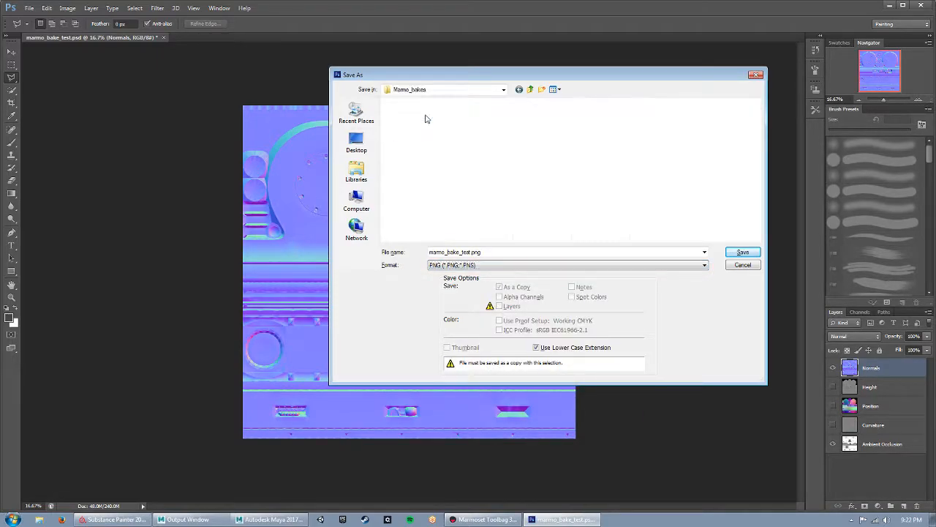
left_click_drag(448, 252, 571, 245)
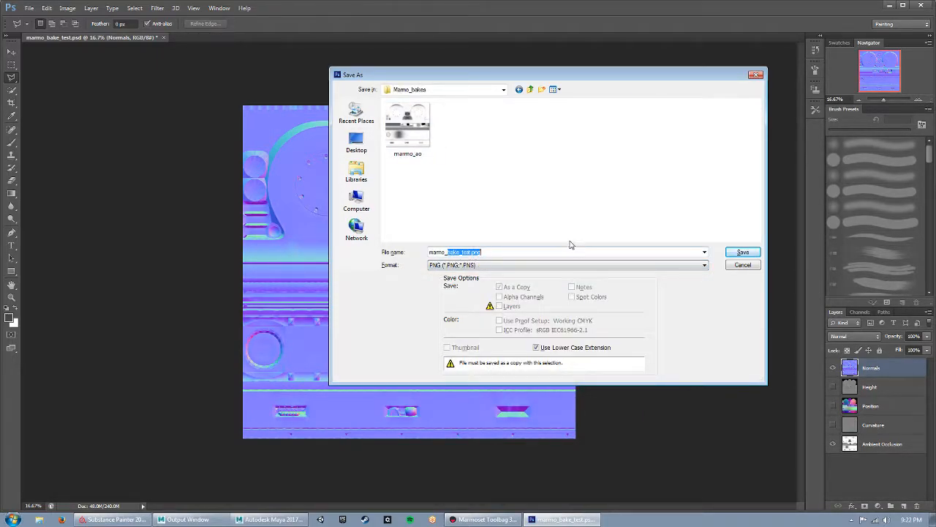
type("norm")
left_click(742, 252)
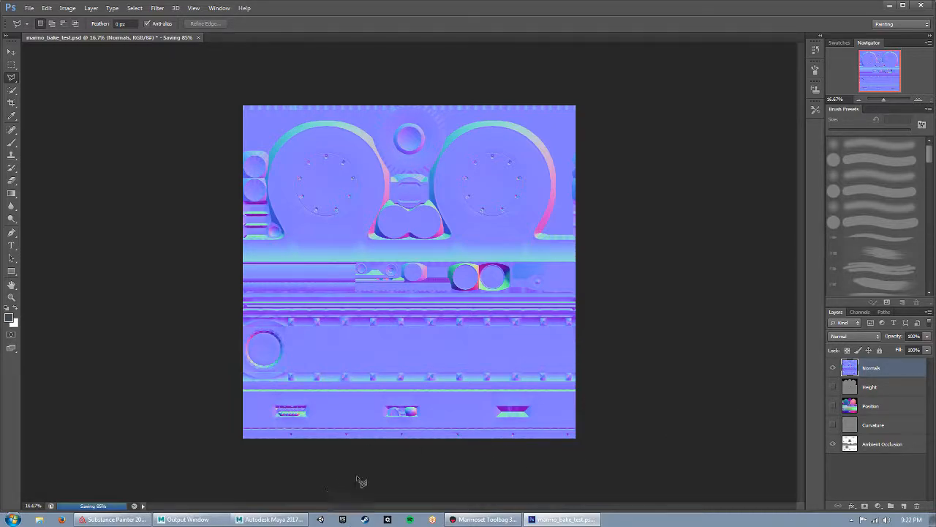
left_click(479, 517)
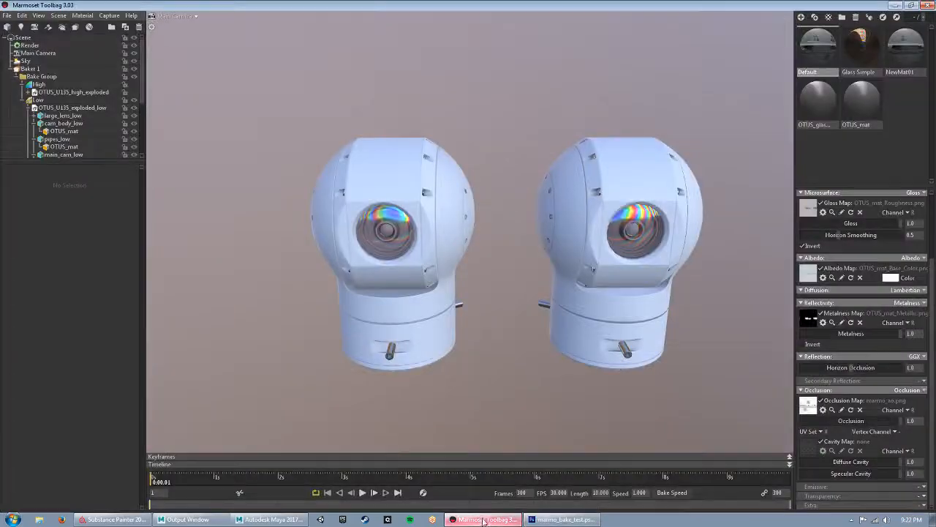
left_click(130, 521)
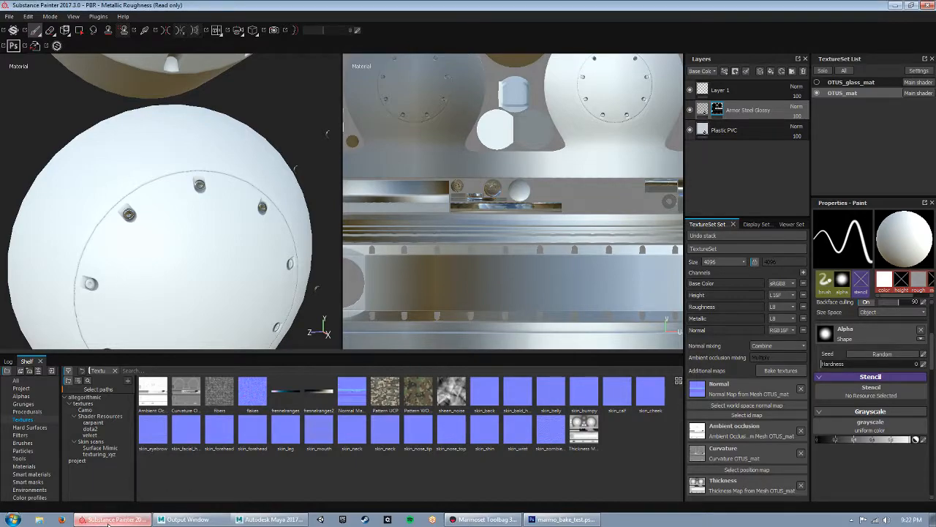
left_click(585, 521)
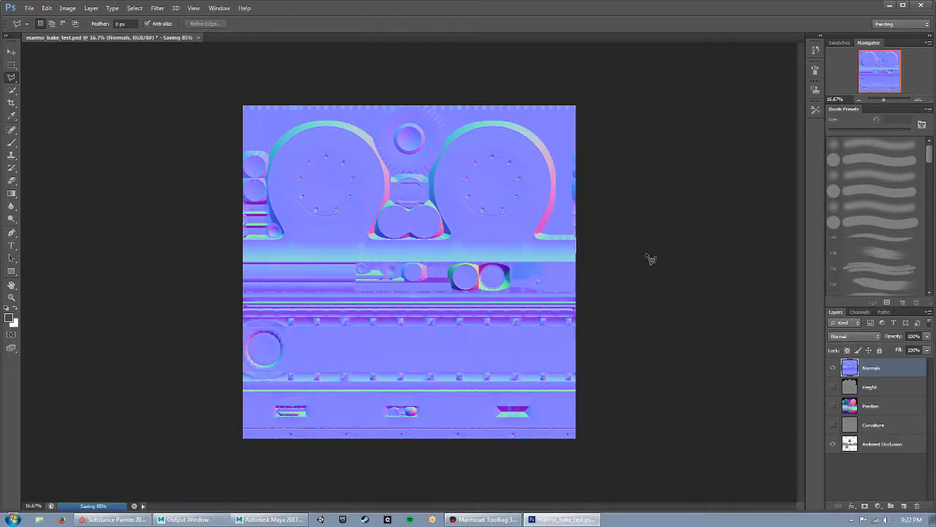
double_click(657, 174)
key("Return")
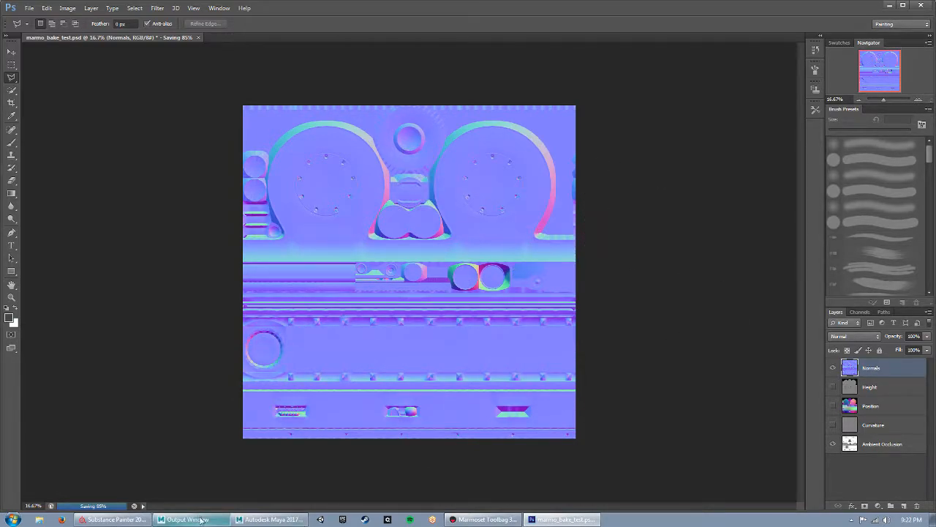
left_click(113, 519)
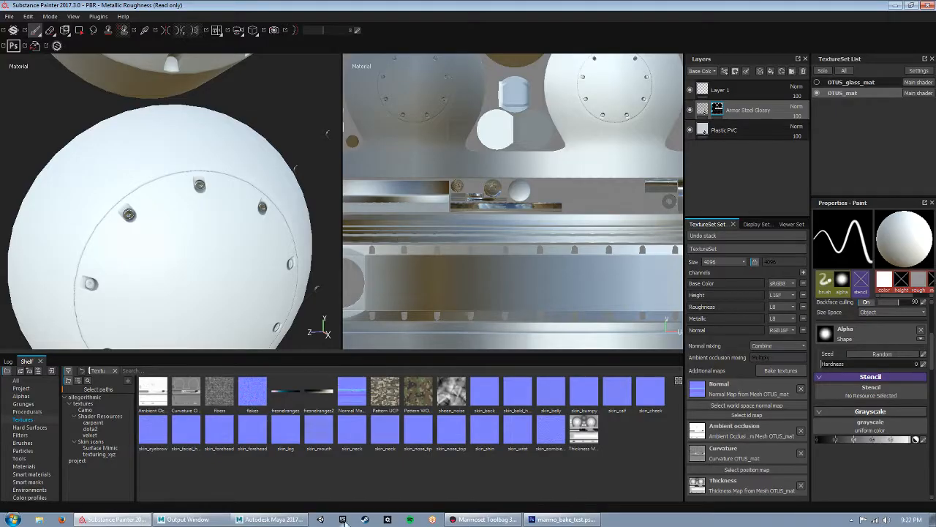
left_click(258, 520)
left_click(494, 523)
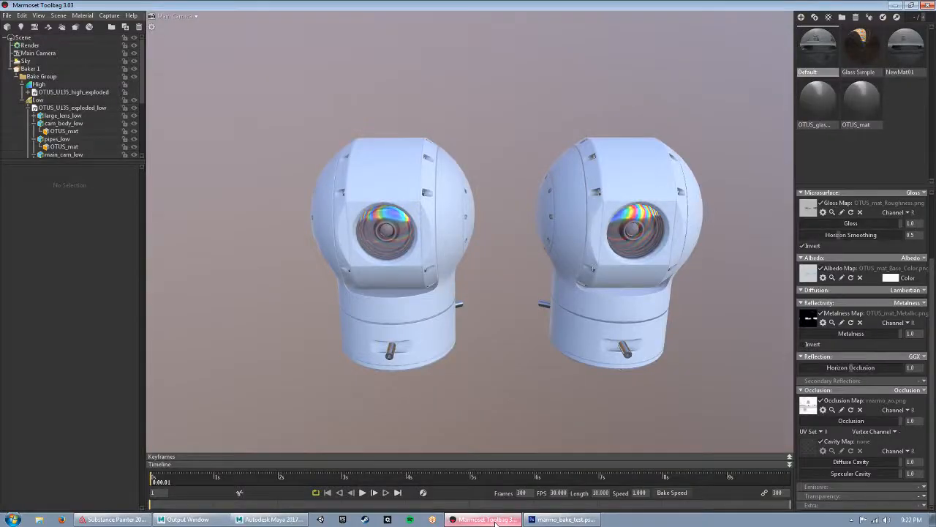
left_click(564, 519)
double_click(134, 424)
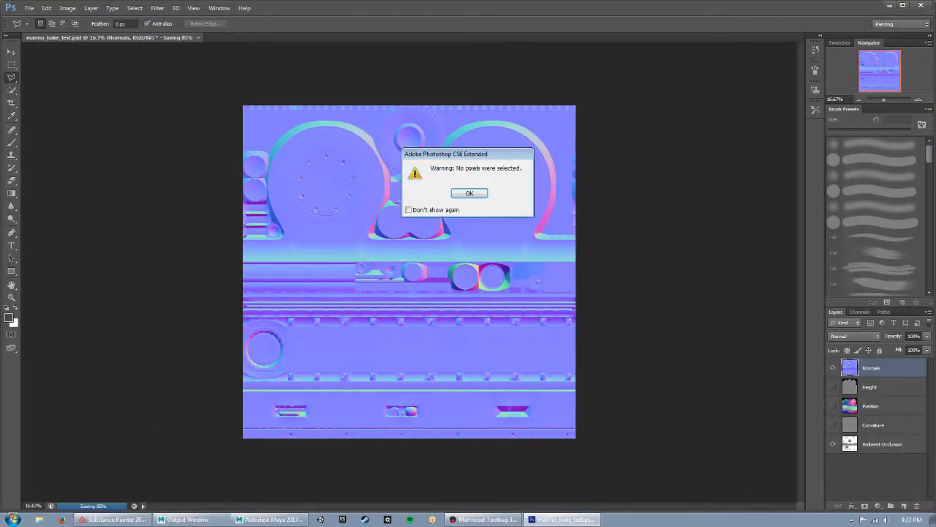
left_click(477, 193)
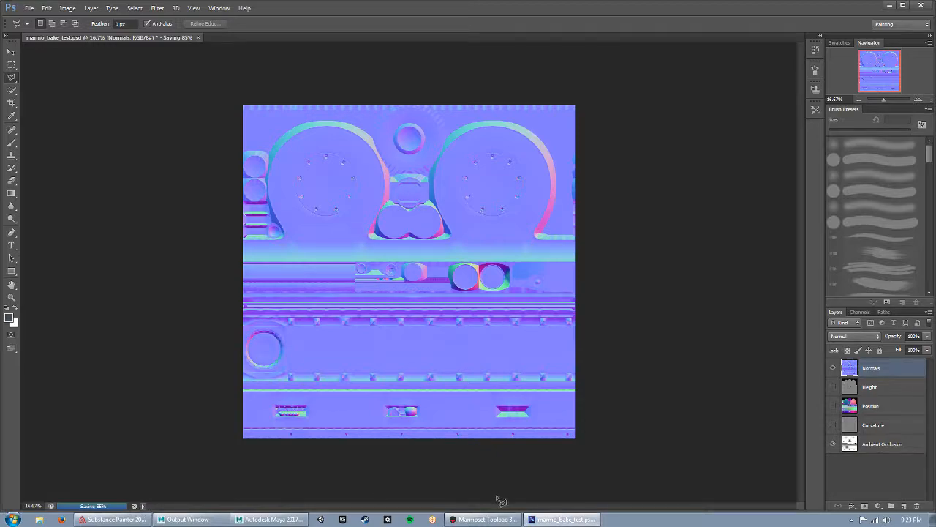
left_click(580, 520)
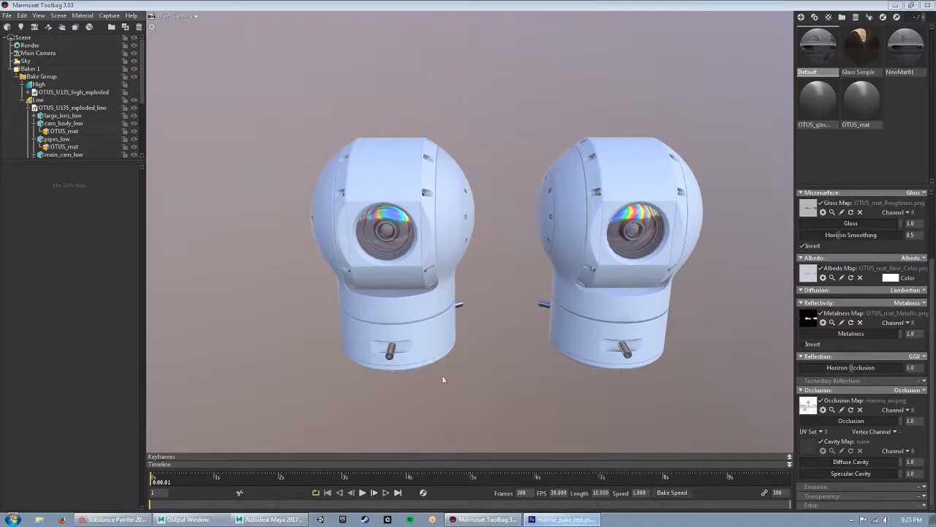
left_click(554, 520)
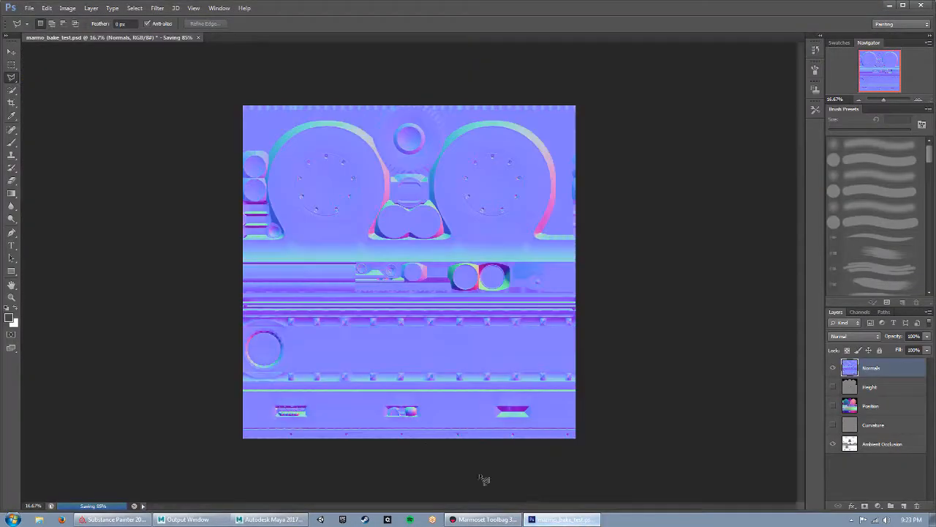
- Hide the Ambient Occlusion layer so that only Normals is shown, and try to save the document with Save As
left_click(832, 369)
left_click(833, 369)
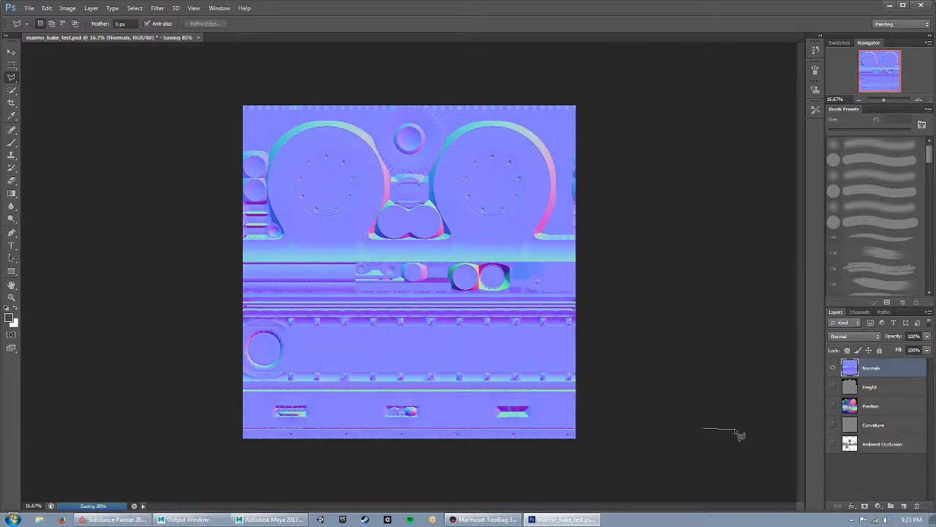
double_click(716, 392)
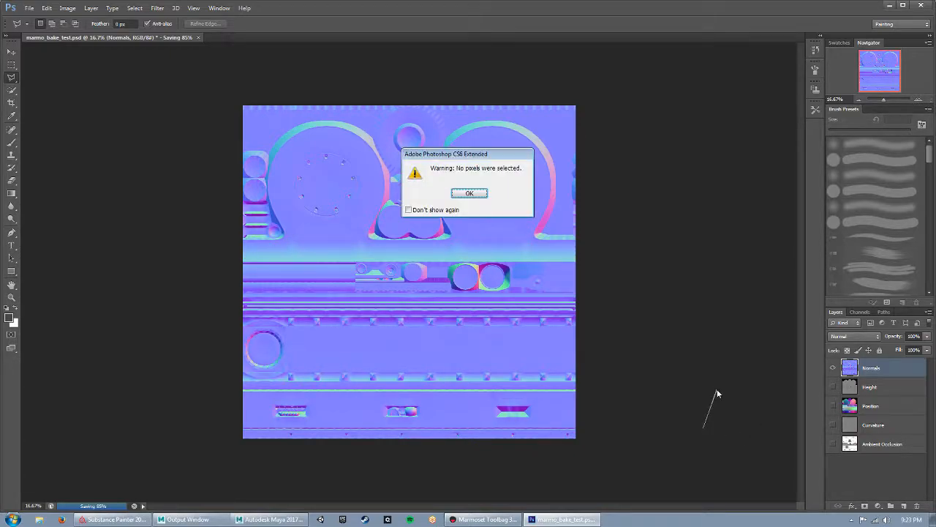
left_click(470, 192)
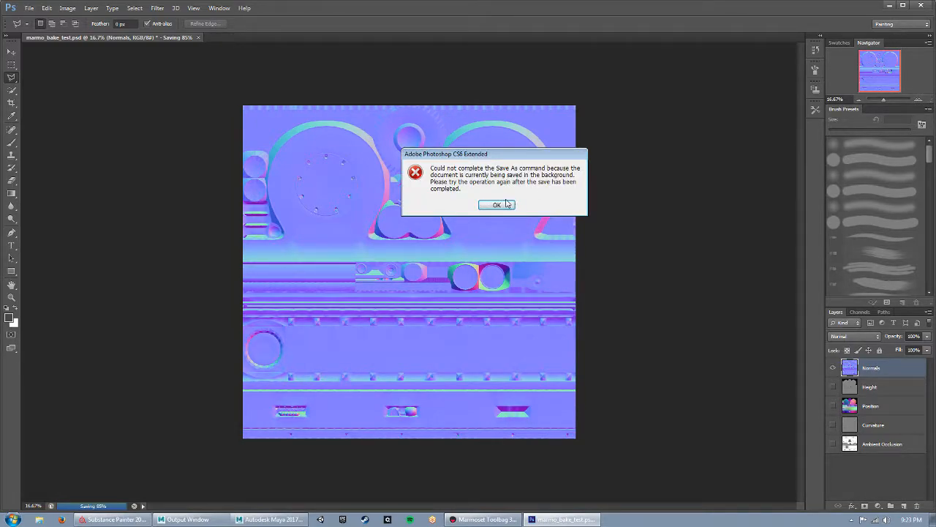
left_click(497, 204)
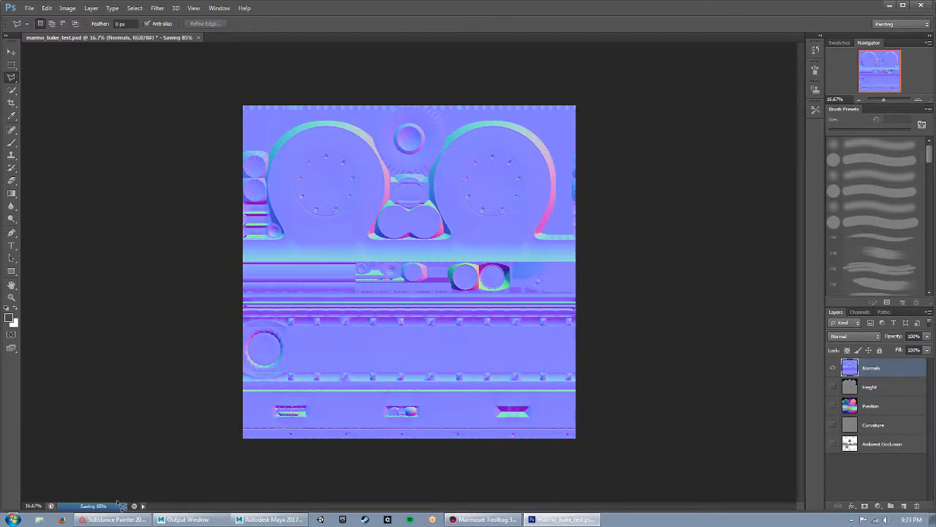
left_click(123, 520)
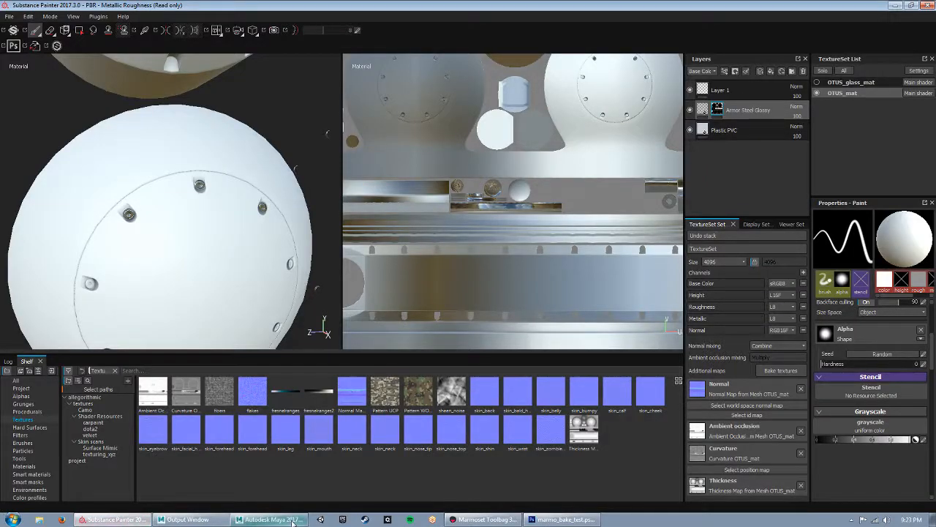
left_click(267, 519)
left_click(484, 519)
left_click(550, 521)
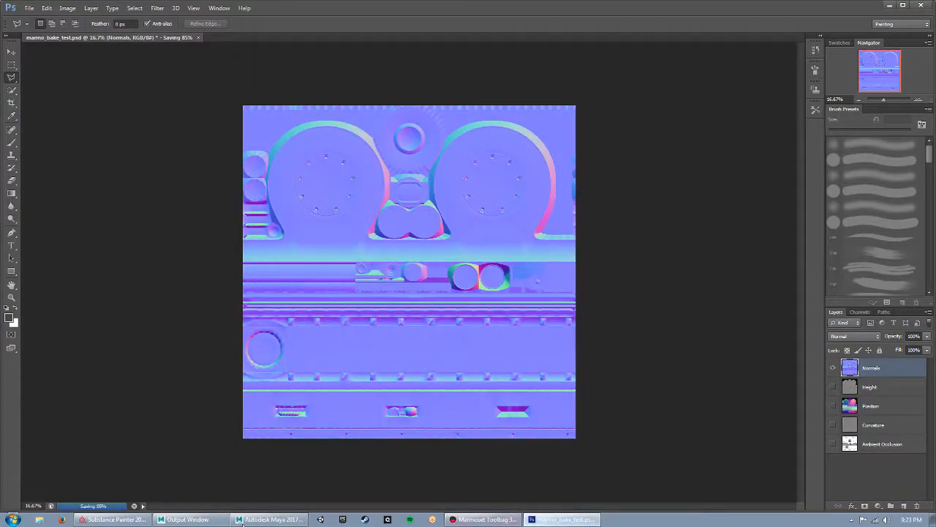
left_click(141, 429)
key("Escape")
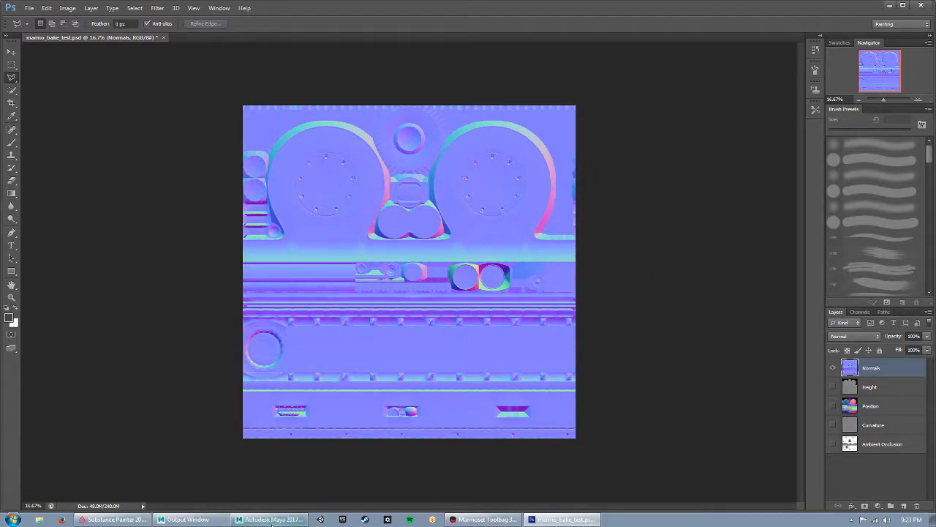
- Switch to Substance Painter and import marmo_ao.png and marmo_norm.png as textures into the current session
left_click(115, 519)
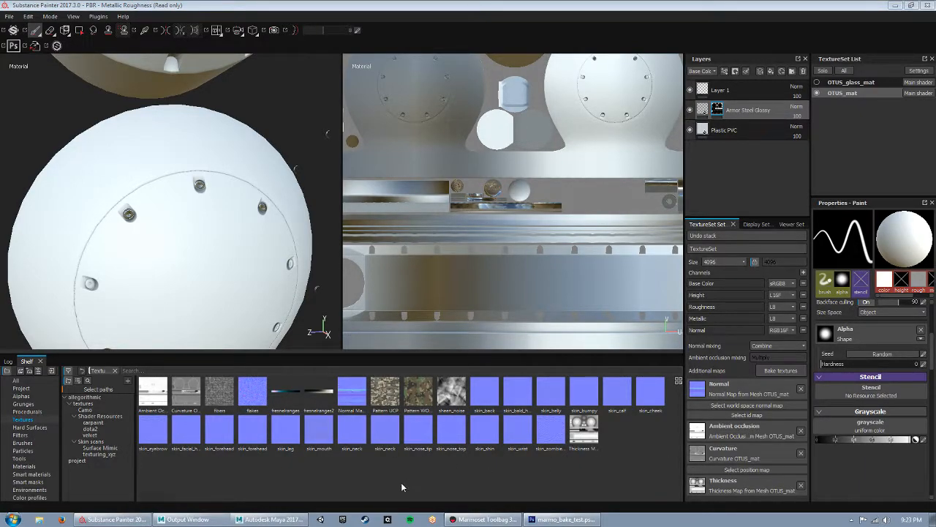
left_click_drag(311, 480, 312, 485)
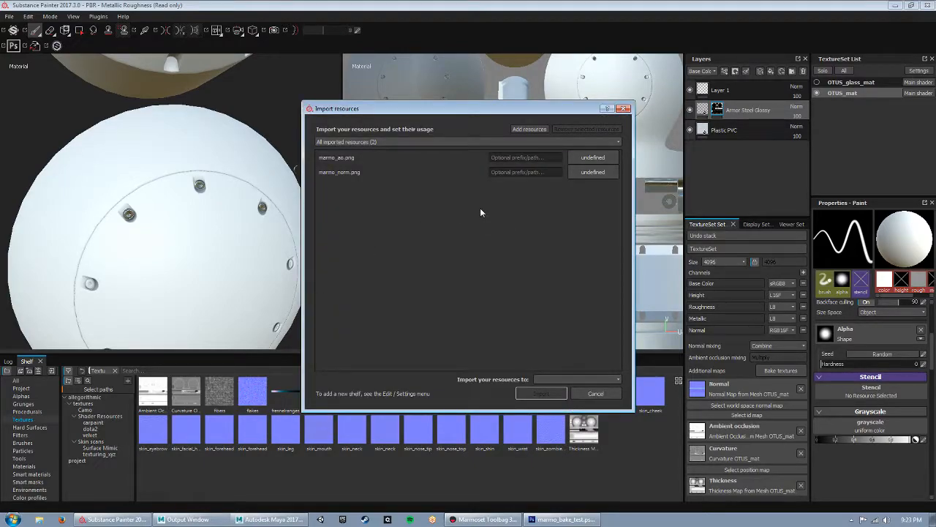
left_click(593, 157)
left_click(593, 157)
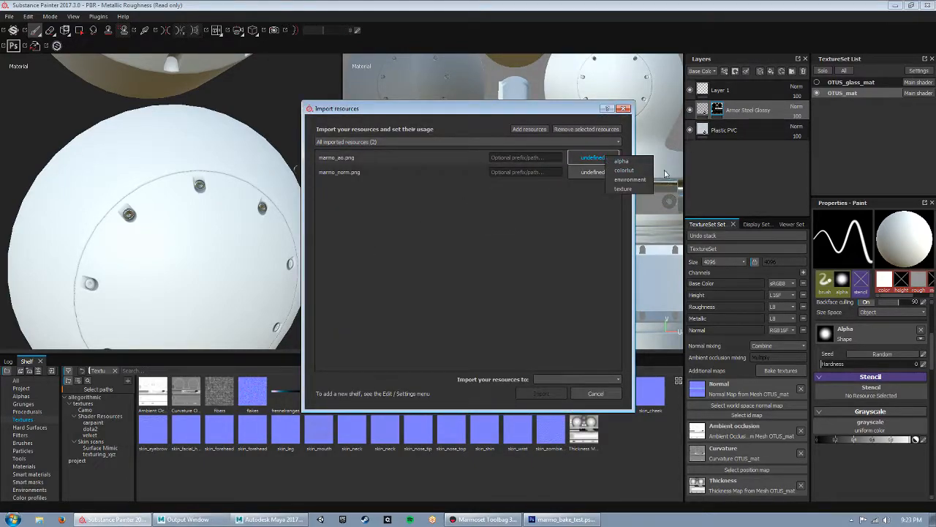
left_click(629, 190)
left_click(592, 172)
left_click(620, 204)
left_click(565, 381)
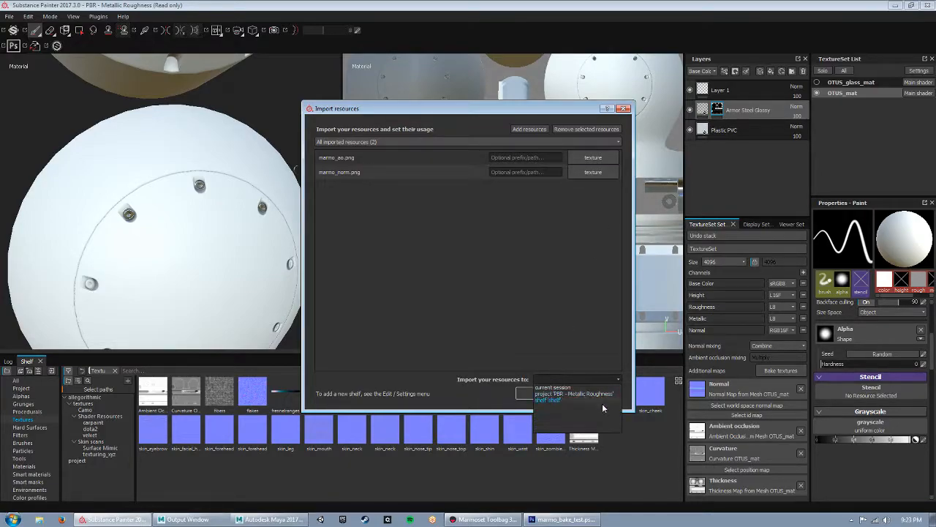
left_click(567, 388)
left_click(548, 396)
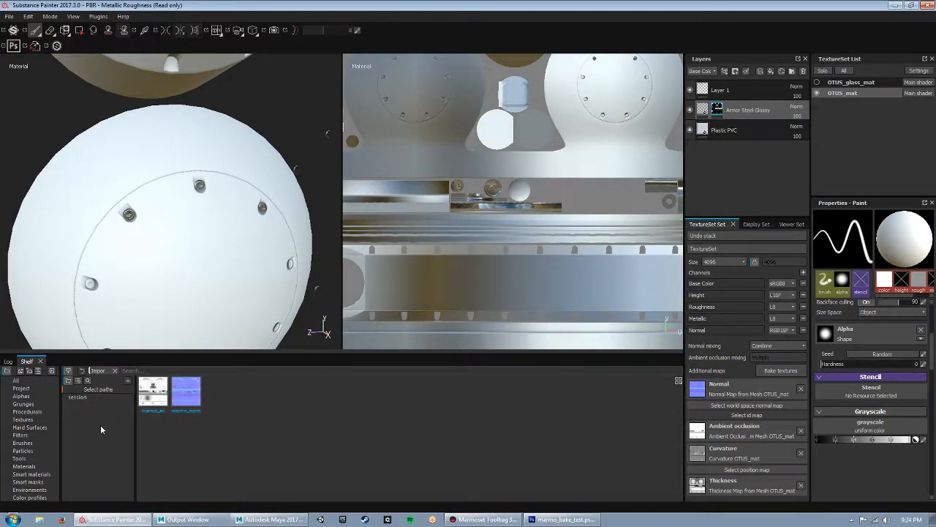
- Assign marmo_norm as the Normal map and marmo_ao as the Ambient occlusion map of the OTUS_mat texture set
left_click_drag(188, 396, 729, 392)
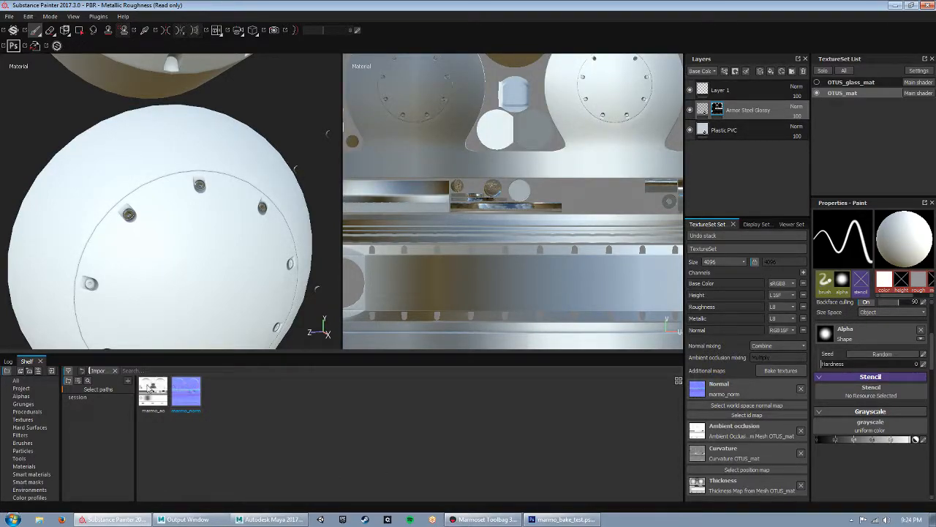
left_click_drag(153, 396, 773, 439)
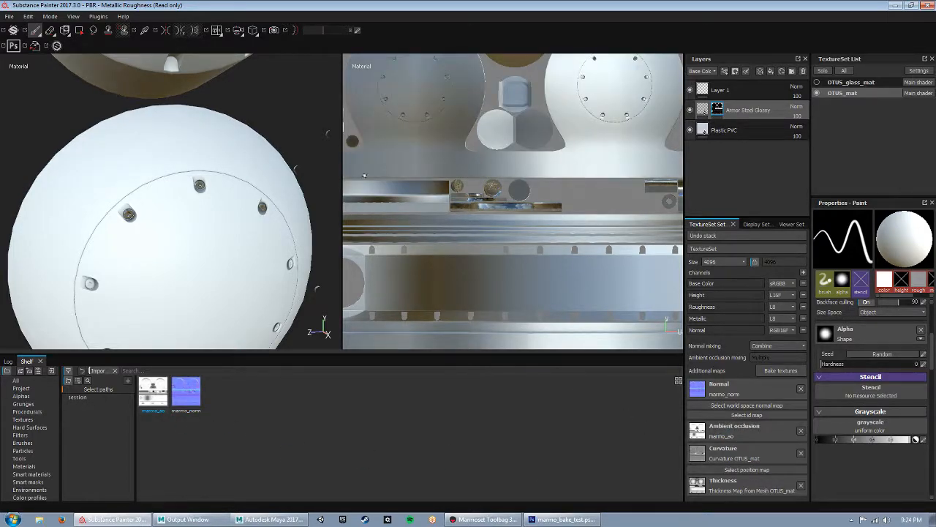
- Examine the bolts, panel seam and lens housing on the camera model with the new normal and occlusion maps
mouse_move(202, 261)
left_mouse_down("alt")
mouse_move(134, 218)
mouse_move(199, 224)
mouse_move(149, 267)
mouse_move(190, 268)
left_mouse_up("alt")
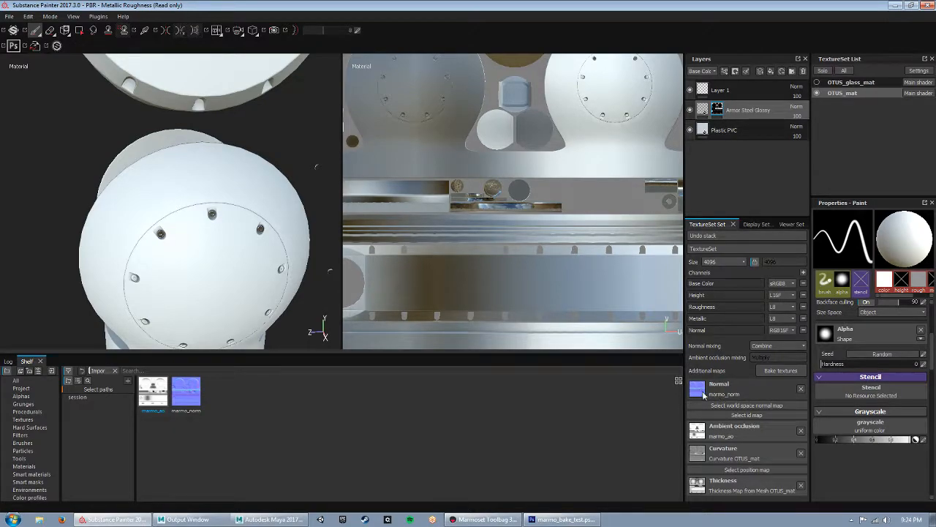
left_click_drag(203, 247, 280, 168, "alt")
right_click_drag(280, 168, 274, 234, "alt")
middle_click_drag(275, 234, 226, 239, "alt")
mouse_move(226, 239)
left_mouse_down("alt")
mouse_move(258, 285)
mouse_move(190, 220)
mouse_move(149, 161)
left_mouse_up("alt")
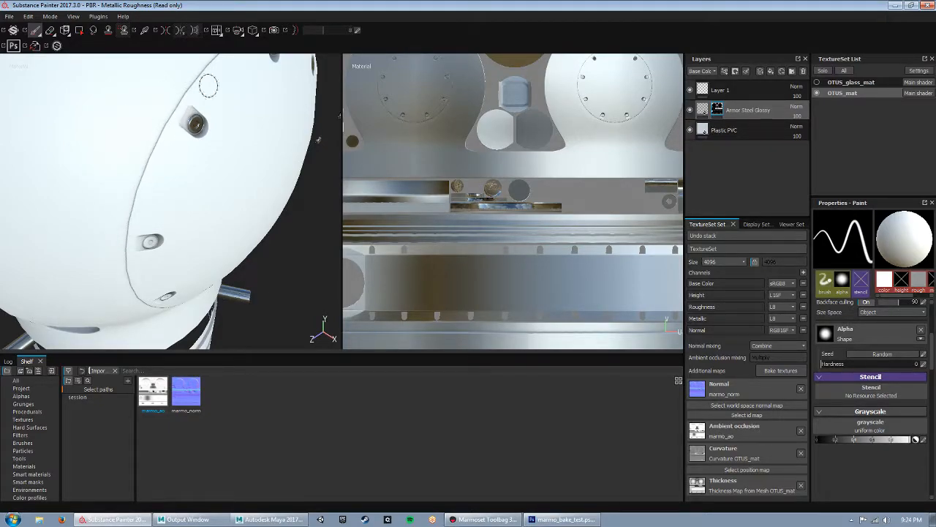
left_click_drag(208, 166, 256, 158, "alt")
scroll(217, 182, "up", 2)
scroll(217, 218, "down", 7)
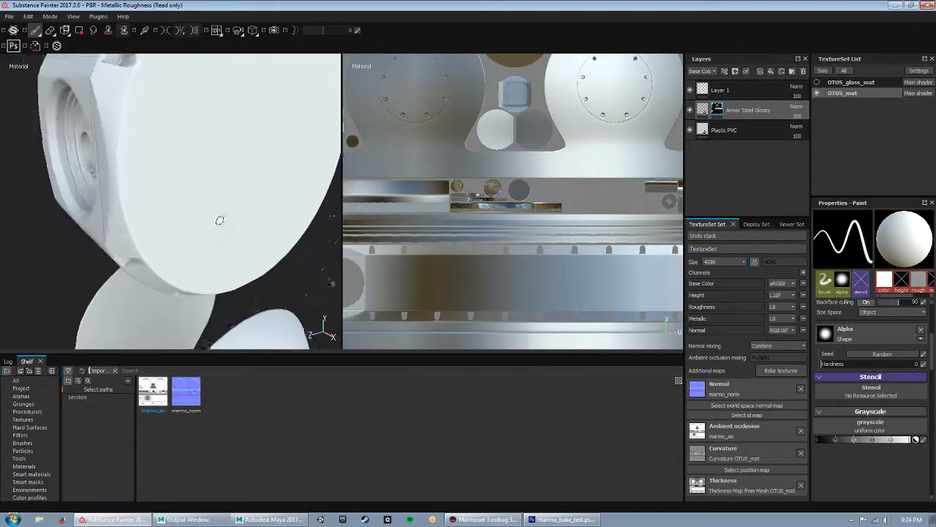
- Export the OTUS_mat textures to Painter_bakes as 8-bit PNGs at 4096x4096 with the Document channels + Normal + AO (No Alpha) config
right_click(242, 217)
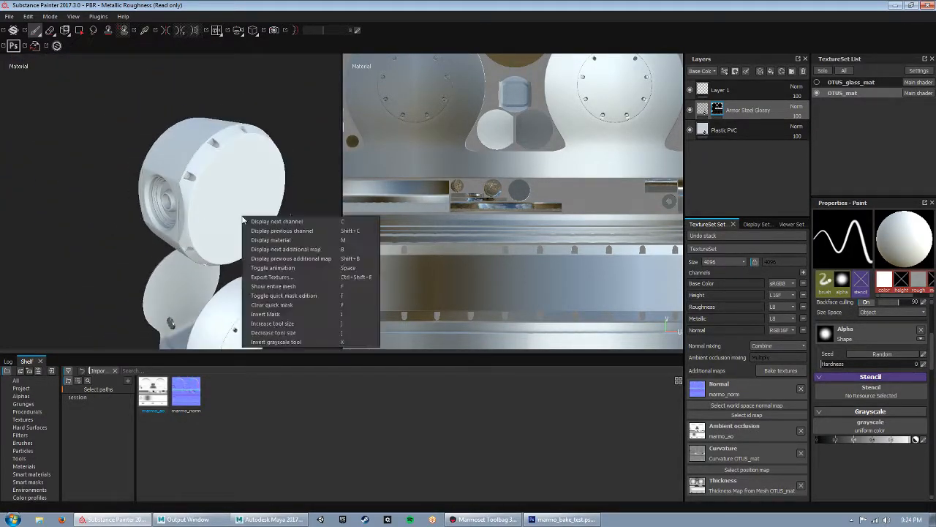
left_click(310, 279)
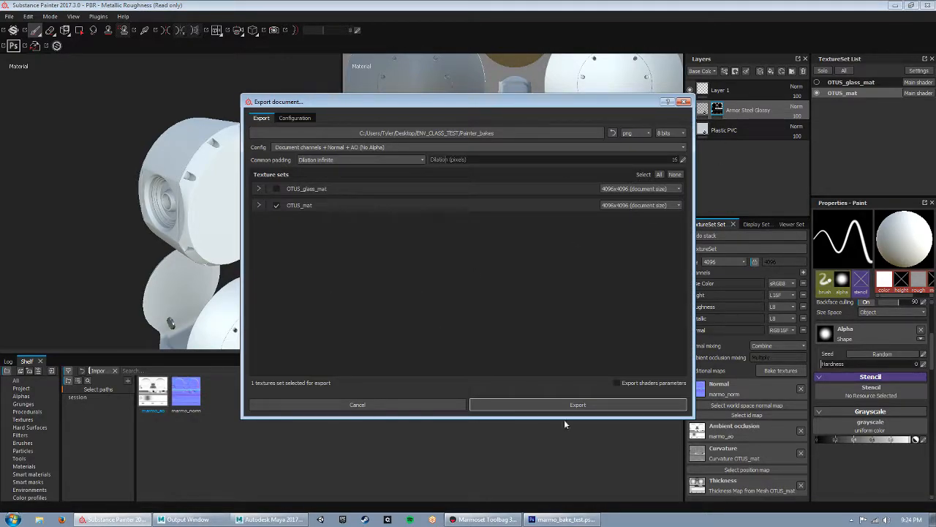
left_click(554, 406)
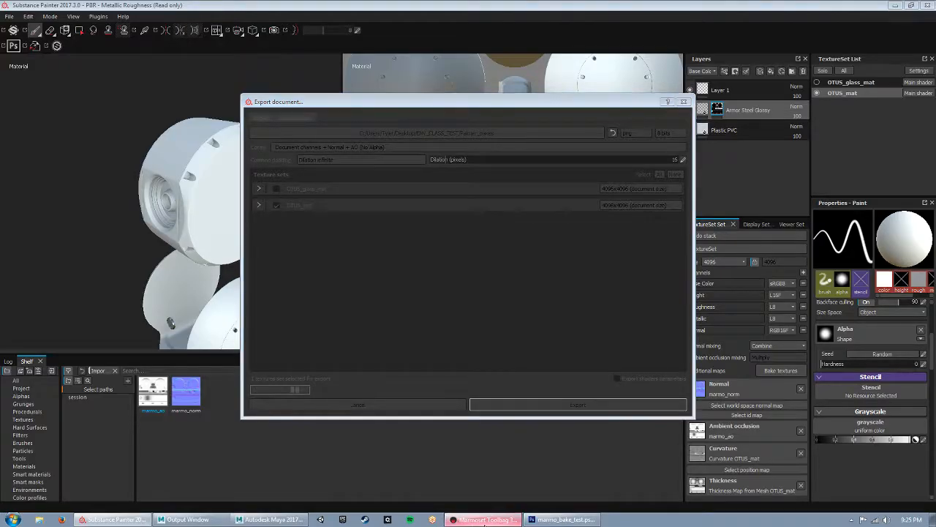
- Switch to Marmoset Toolbag, select OTUS_U135_high_exploded and reload the occlusion map of the NewMat01 material
left_click(484, 521)
left_click_drag(568, 308, 494, 292)
scroll(510, 295, "up", 3)
middle_click_drag(647, 270, 598, 280)
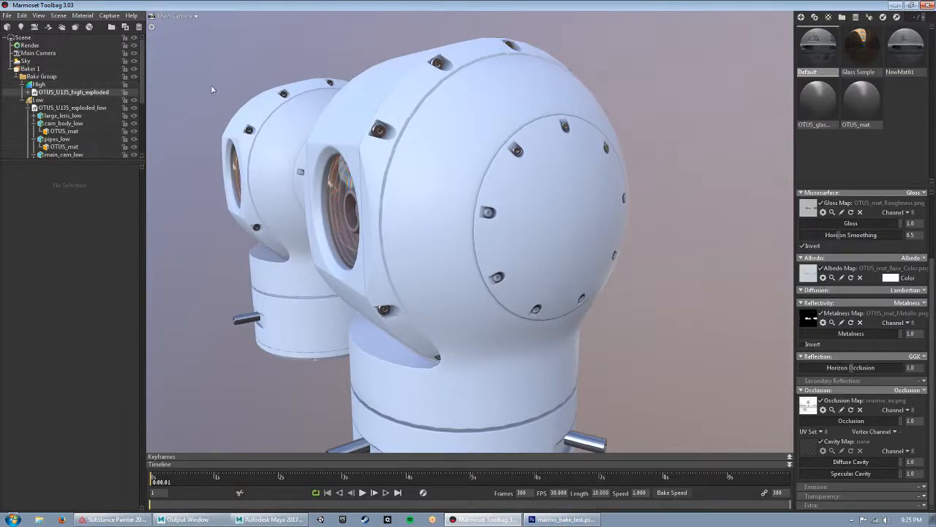
left_click(905, 44)
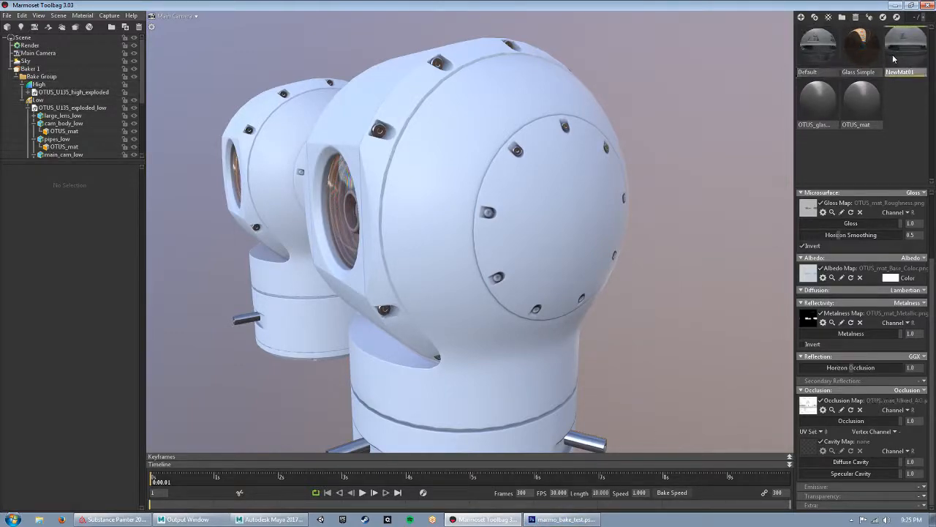
left_click(73, 93)
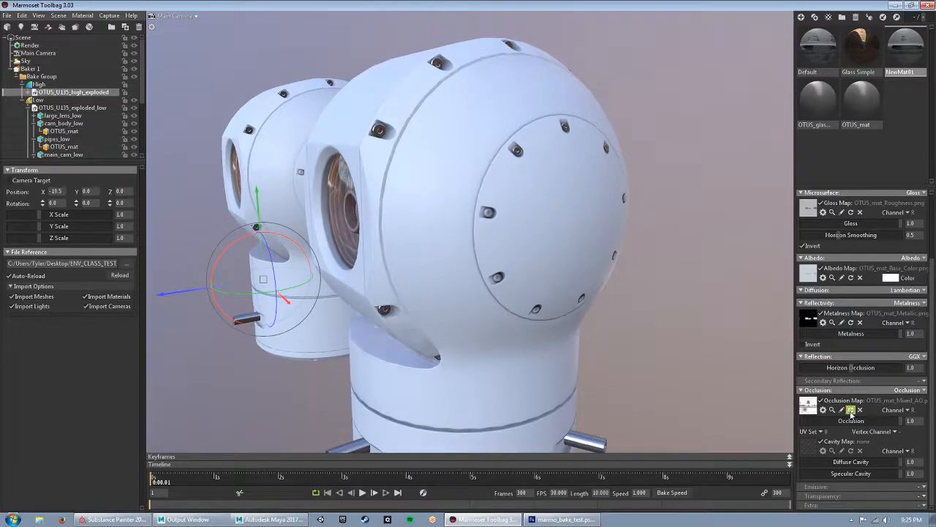
left_click_drag(453, 271, 502, 150)
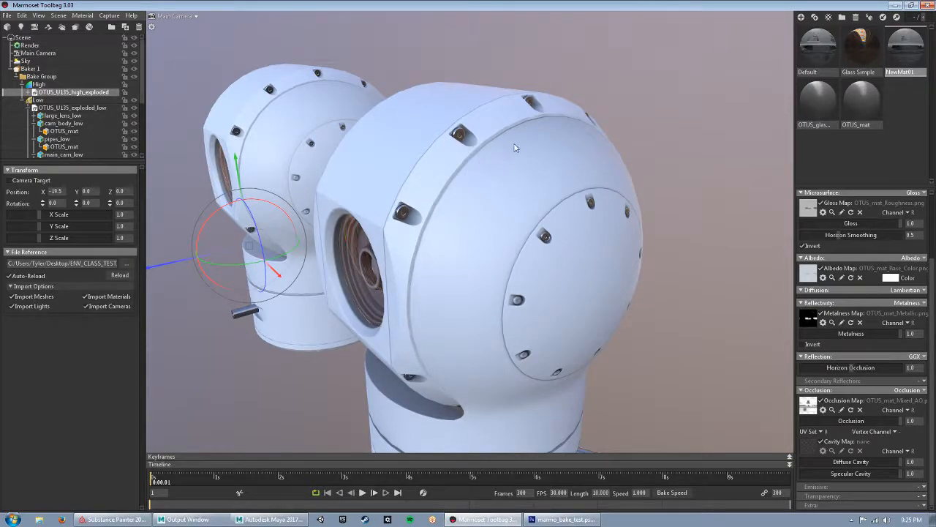
- Reload the occlusion map of the Default material and the metalness map of the NewMat01 material
left_click(815, 47)
right_click(809, 57)
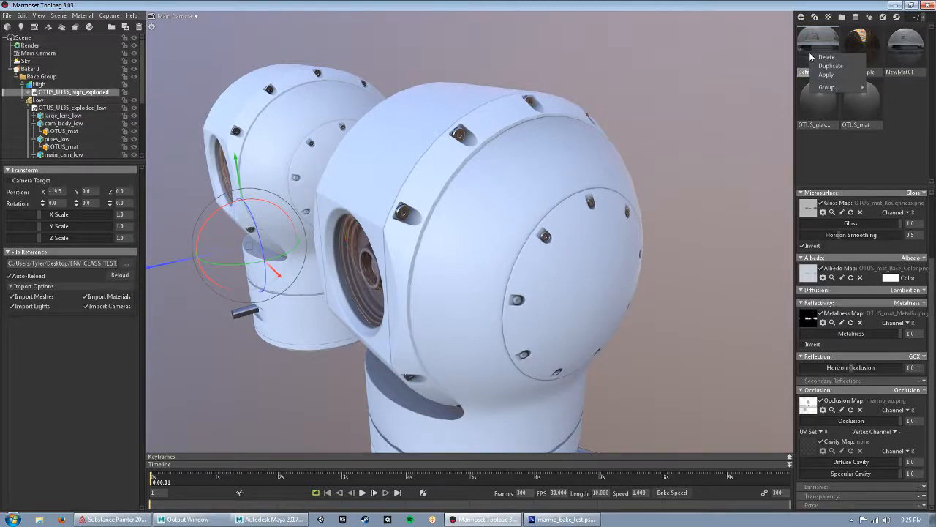
left_click(823, 37)
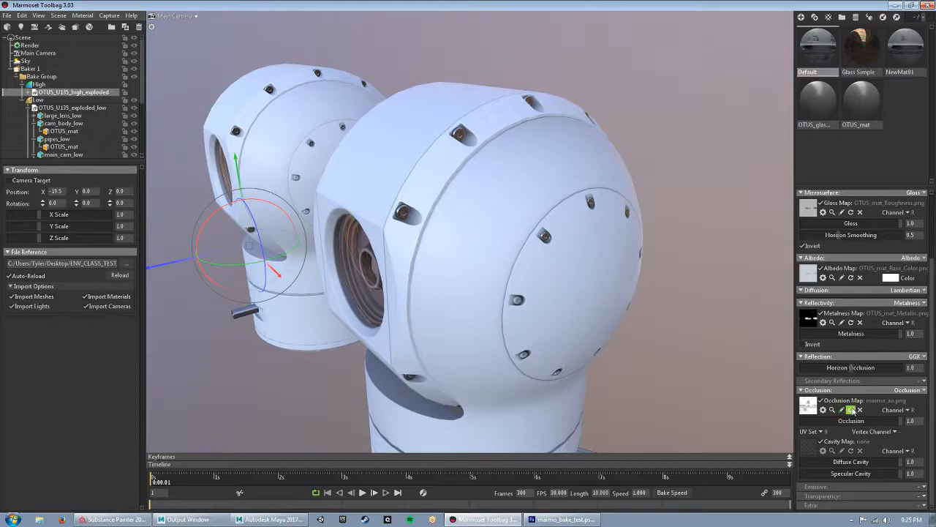
left_click(906, 44)
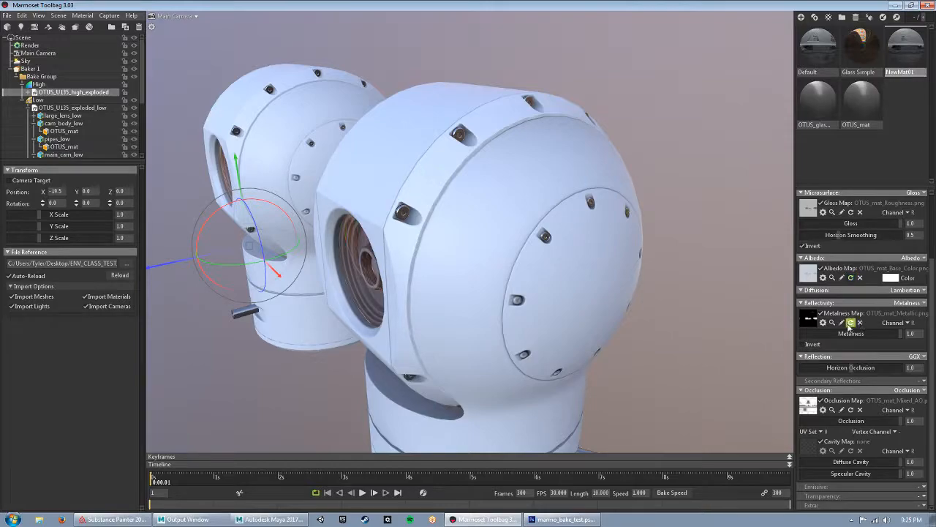
- Compare the bolts, panel seams and lens housings of the two camera models from the front and side, and clear the selection
right_click_drag(549, 283, 410, 263, "alt")
left_click_drag(409, 264, 462, 283, "alt")
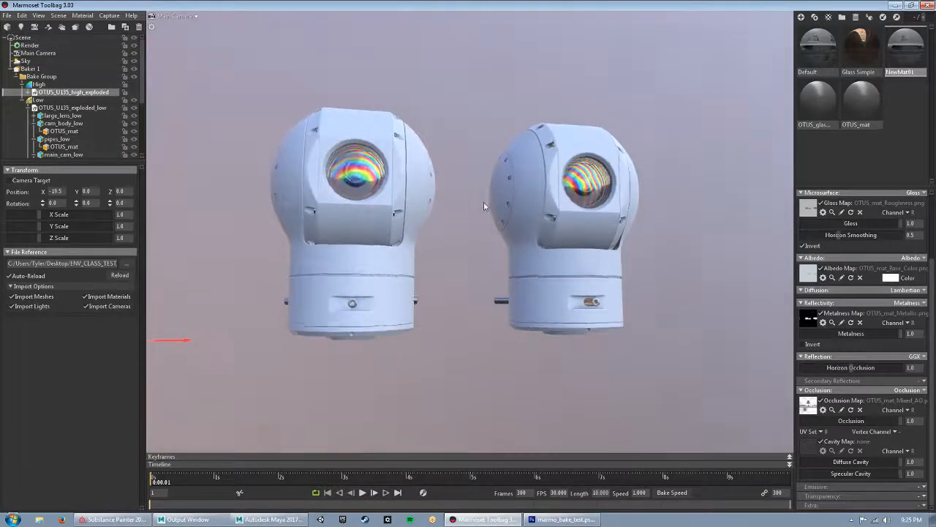
right_click_drag(462, 280, 492, 309, "alt")
left_click_drag(492, 308, 560, 154, "alt")
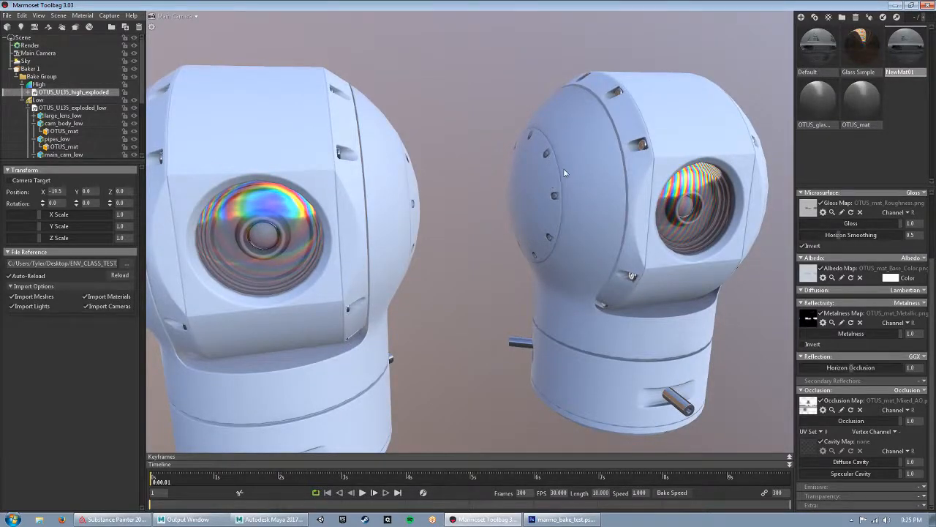
left_click_drag(566, 212, 616, 255)
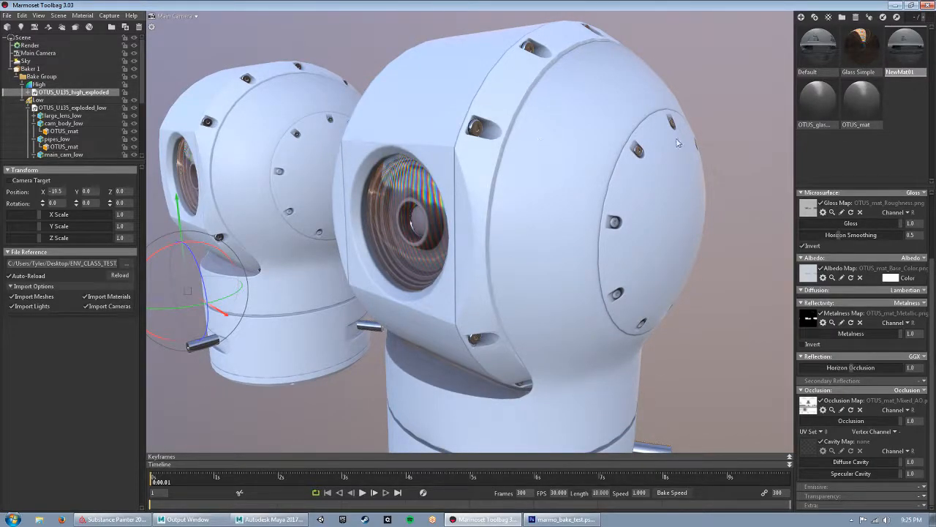
left_click_drag(324, 181, 328, 243)
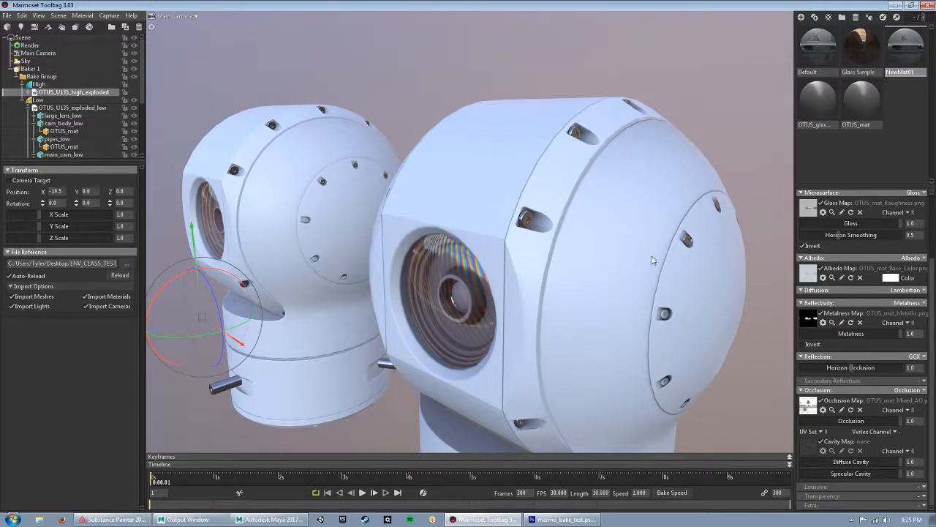
left_click_drag(680, 251, 536, 268)
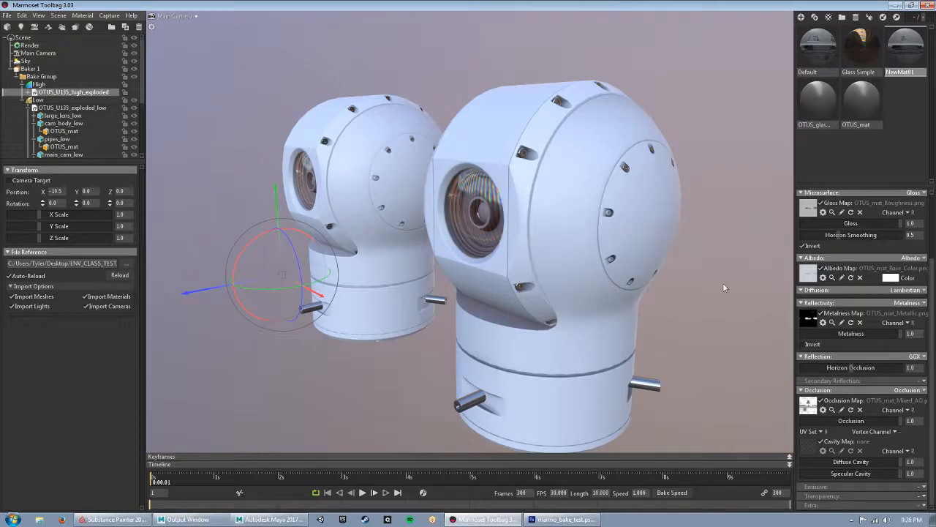
left_click_drag(416, 352, 450, 273)
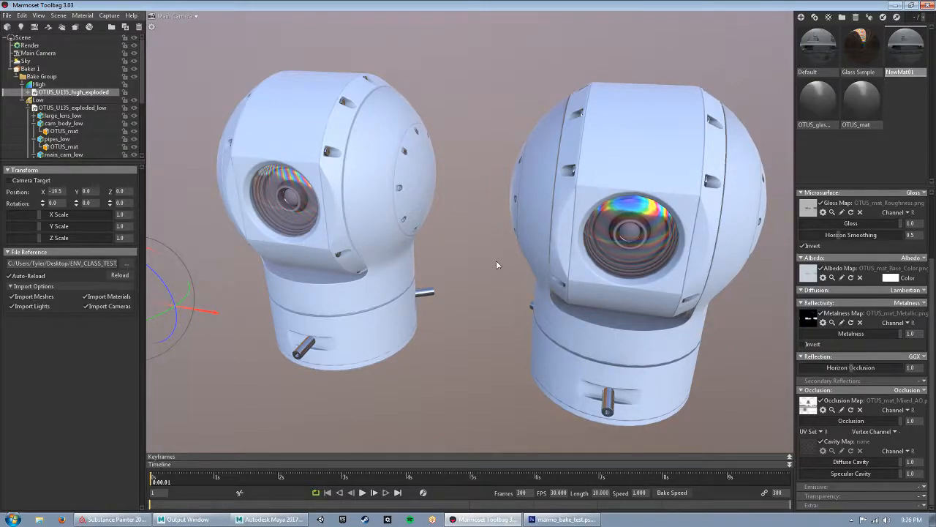
left_click_drag(500, 183, 579, 185)
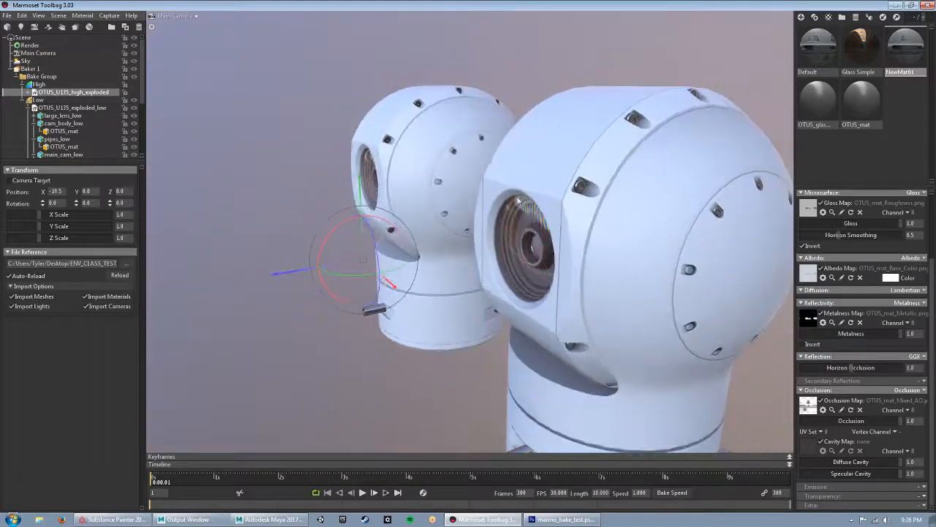
mouse_move(392, 237)
left_mouse_down()
mouse_move(480, 229)
mouse_move(451, 239)
mouse_move(464, 176)
mouse_move(425, 227)
mouse_move(372, 239)
mouse_move(468, 226)
mouse_move(451, 230)
mouse_move(464, 266)
mouse_move(479, 271)
mouse_move(489, 263)
left_mouse_up()
left_click(464, 239)
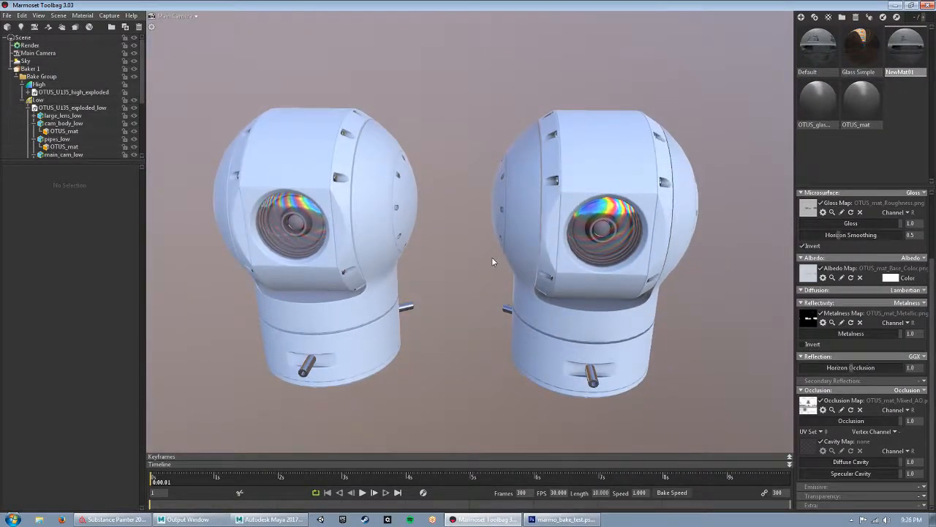